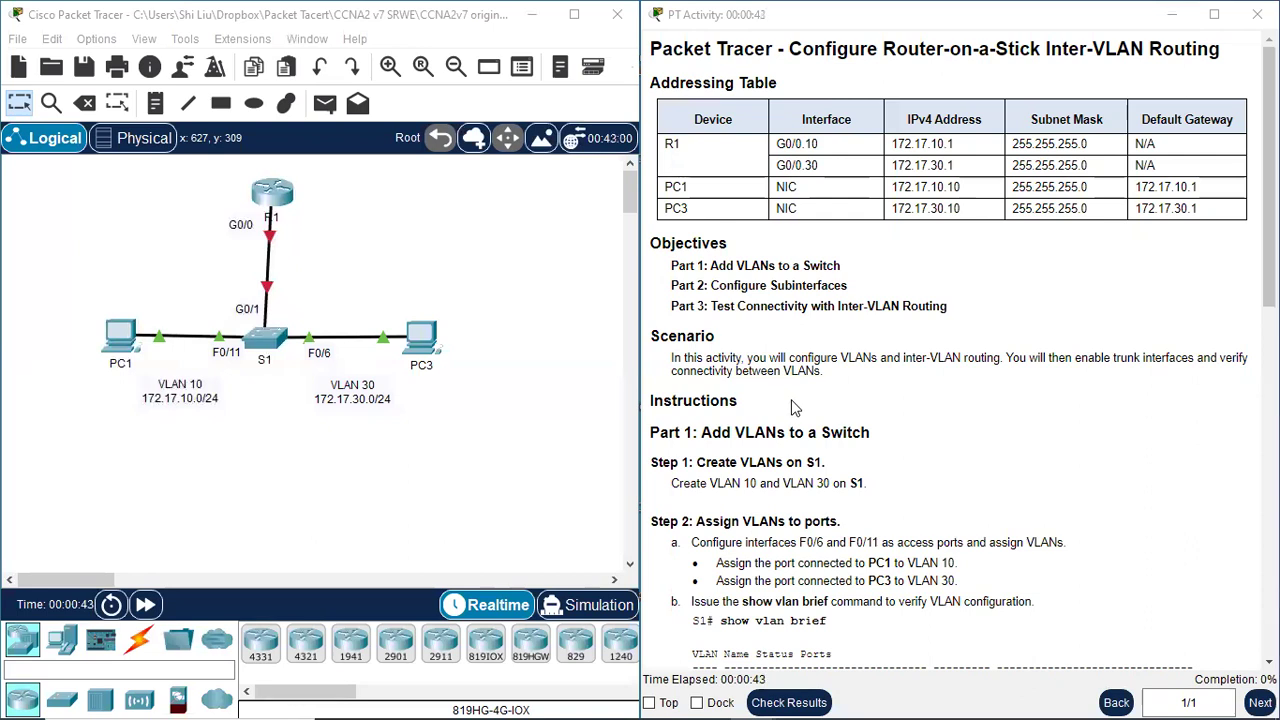
Open switch S1's CLI and enter privileged and global configuration mode.
{"action": "scroll", "coordinate": [893, 412], "scroll_direction": "down", "scroll_amount": 3}
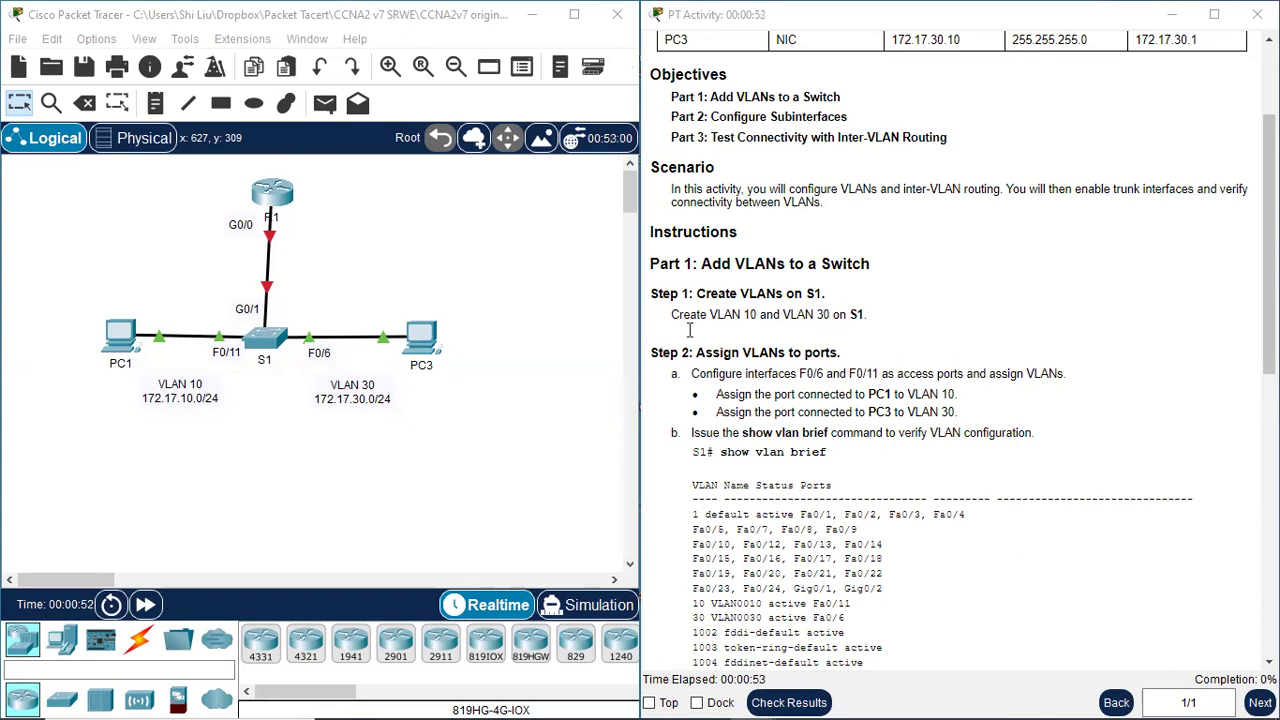
{"action": "left_click", "coordinate": [275, 343]}
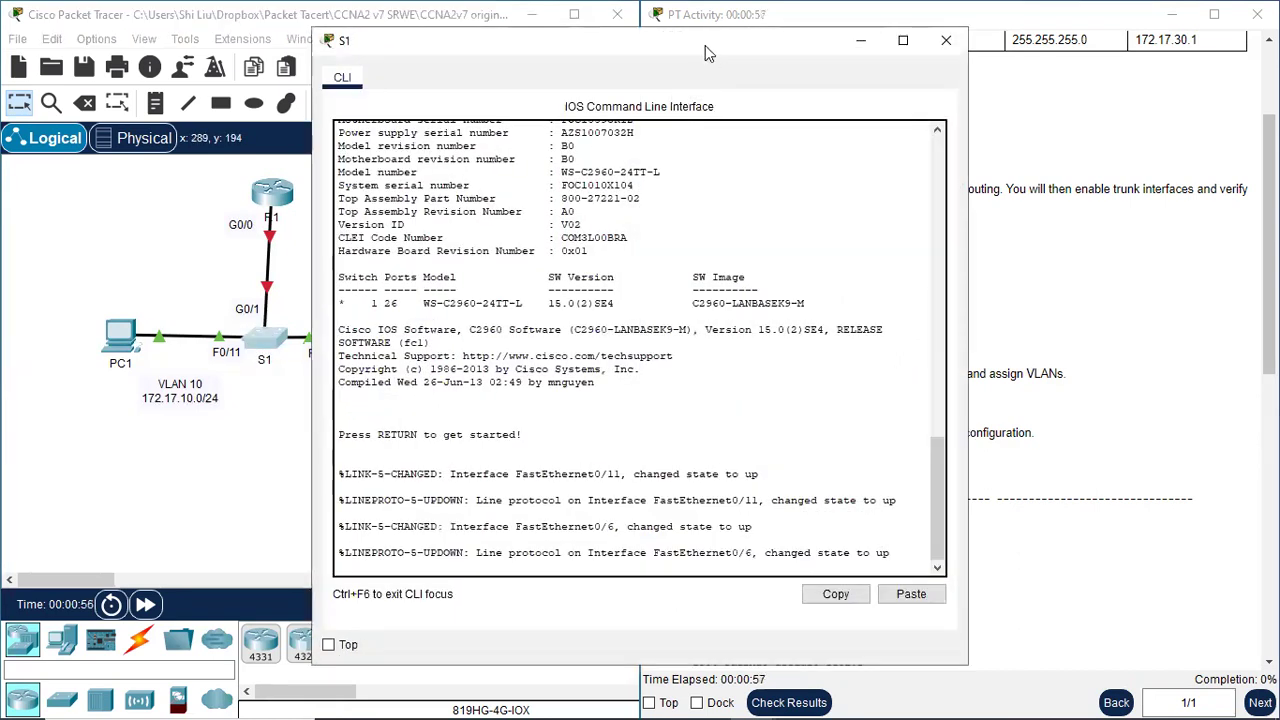
{"action": "double_click", "coordinate": [705, 45]}
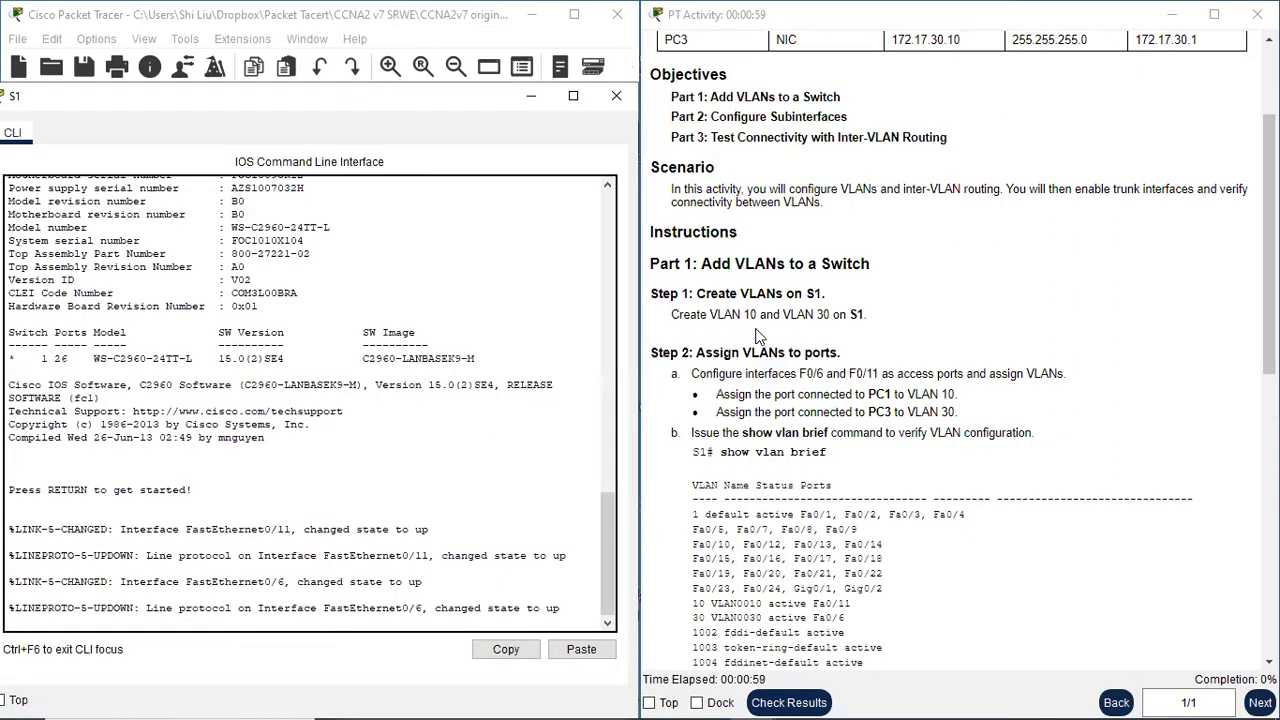
{"action": "left_click", "coordinate": [76, 622]}
{"action": "key", "text": "Return"}
{"action": "type", "text": "e"}
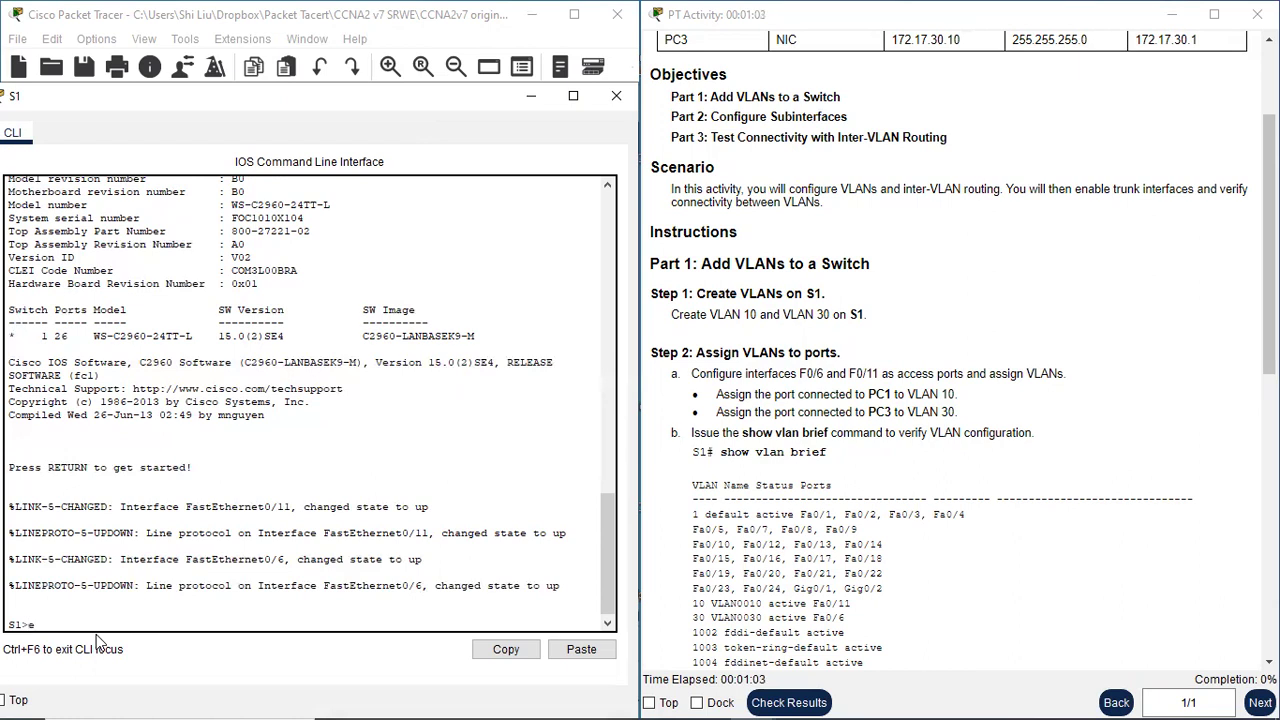
{"action": "type", "text": "n"}
{"action": "key", "text": "Return"}
{"action": "type", "text": "conf t"}
{"action": "key", "text": "Return"}
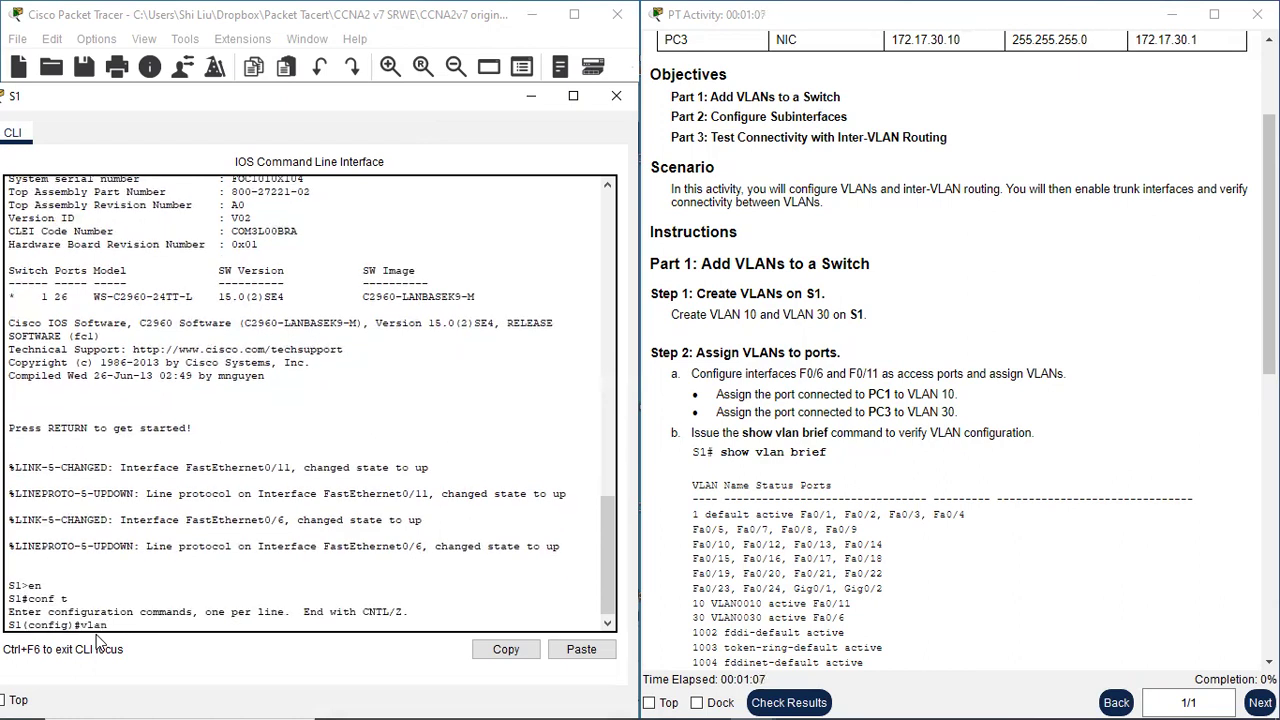
Create VLAN 10 and VLAN 30 on S1.
{"action": "type", "text": "10"}
{"action": "key", "text": "Return"}
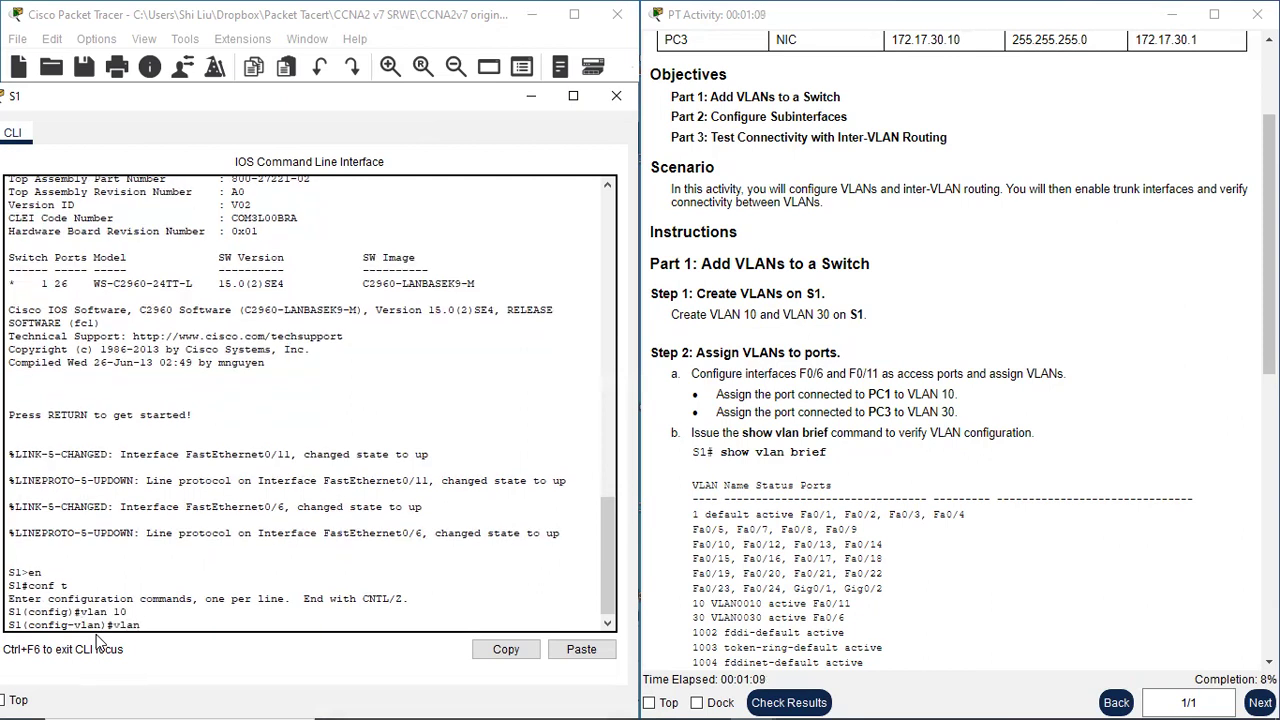
{"action": "type", "text": "vlan 30"}
{"action": "key", "text": "Return"}
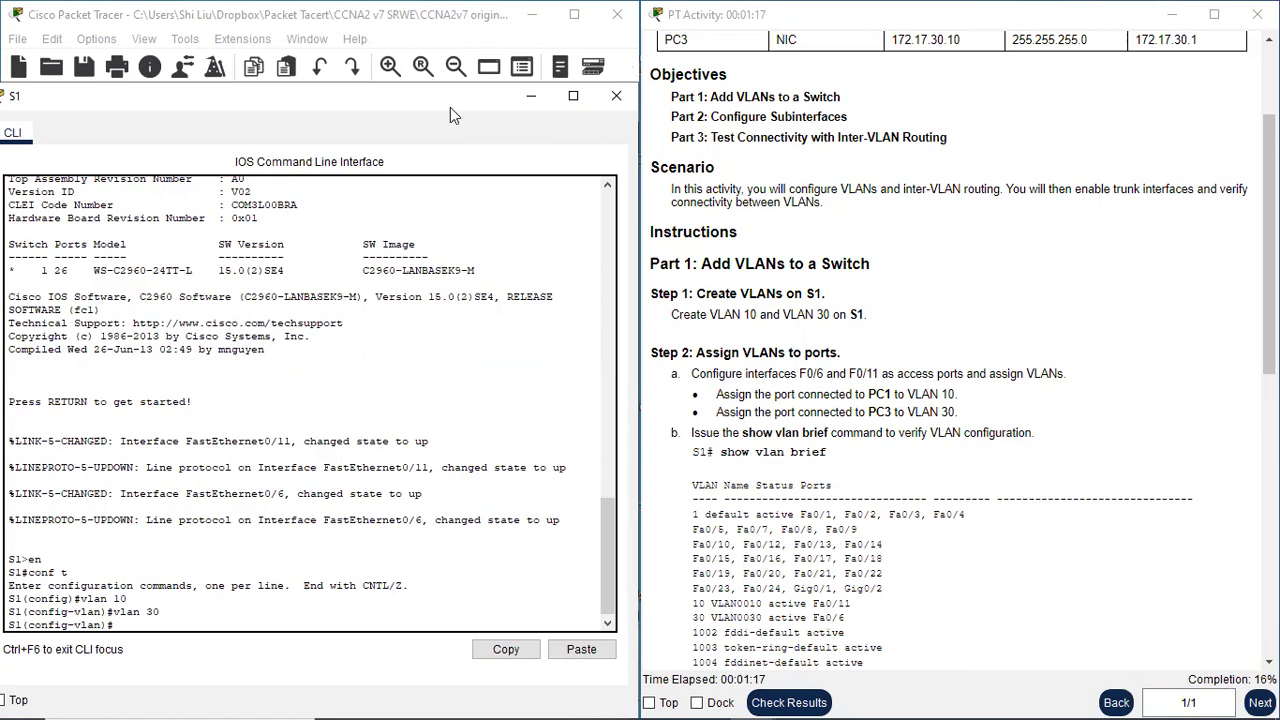
{"action": "left_click_drag", "start_coordinate": [450, 107], "coordinate": [467, 459]}
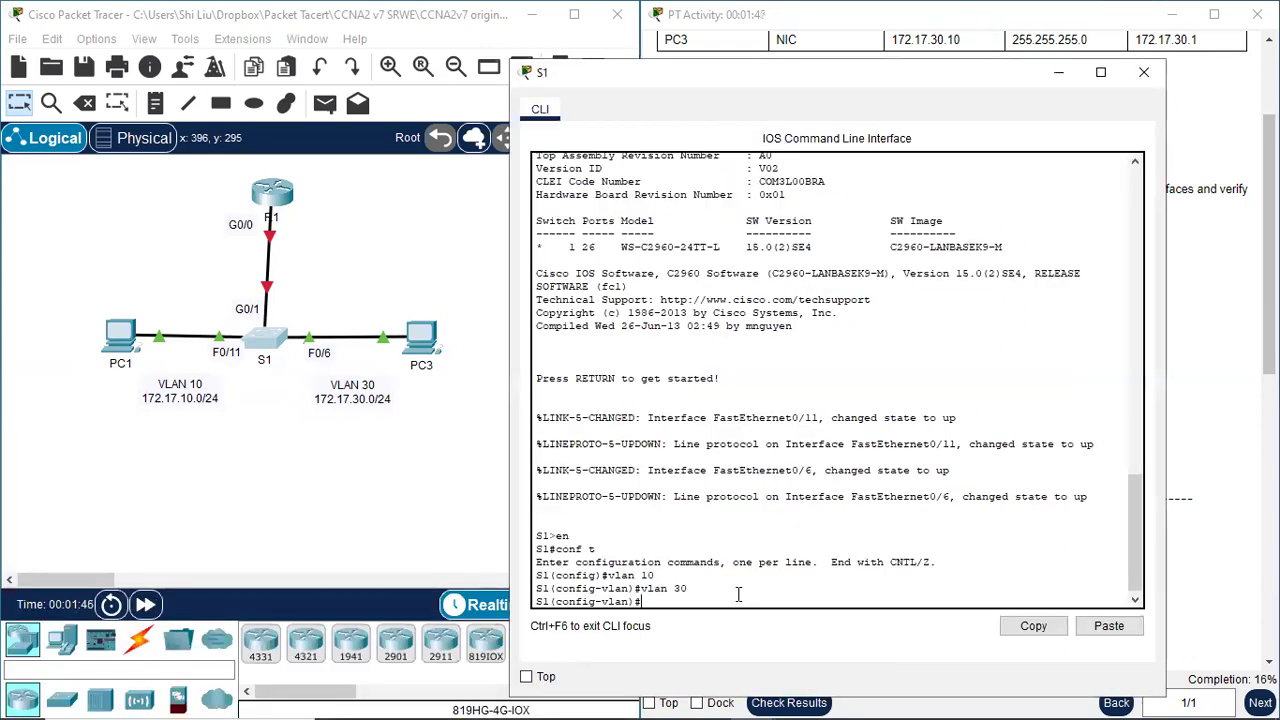
Exit VLAN mode and make F0/11 an access port in VLAN 10.
{"action": "type", "text": "xi"}
{"action": "key", "text": "Return"}
{"action": "key", "text": "Return"}
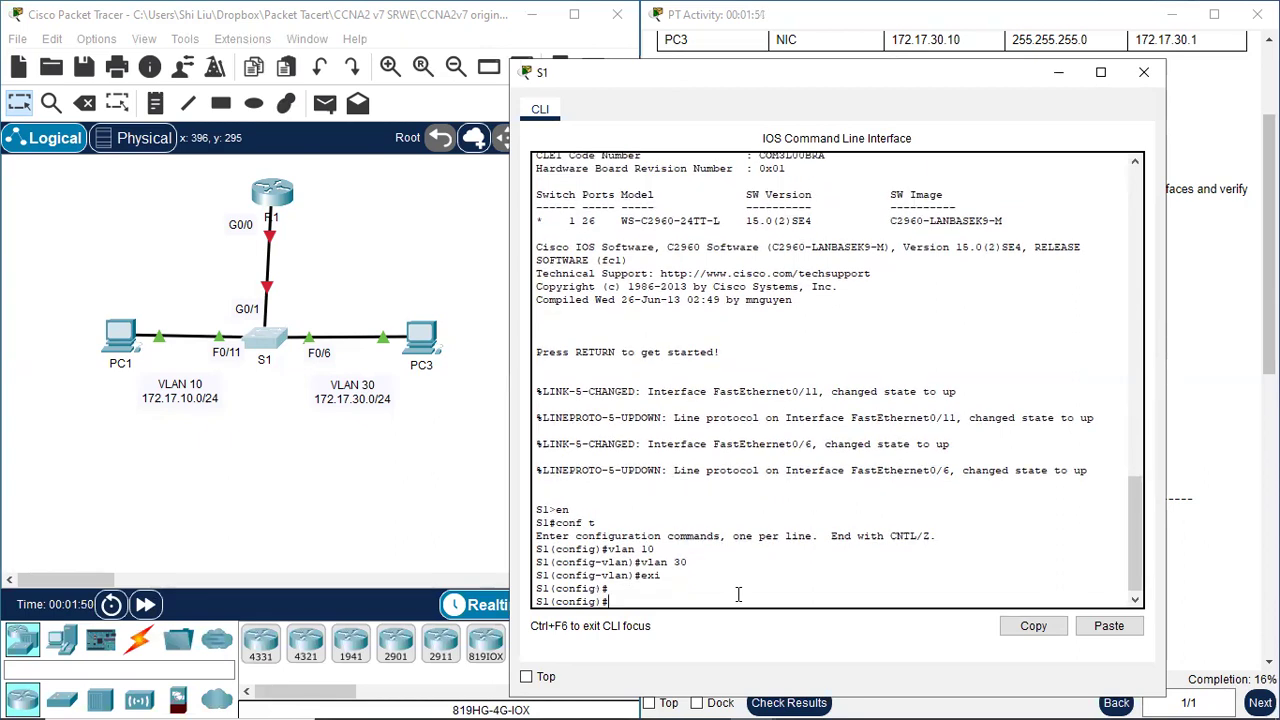
{"action": "type", "text": "int f0/11"}
{"action": "key", "text": "Return"}
{"action": "type", "text": "swit"}
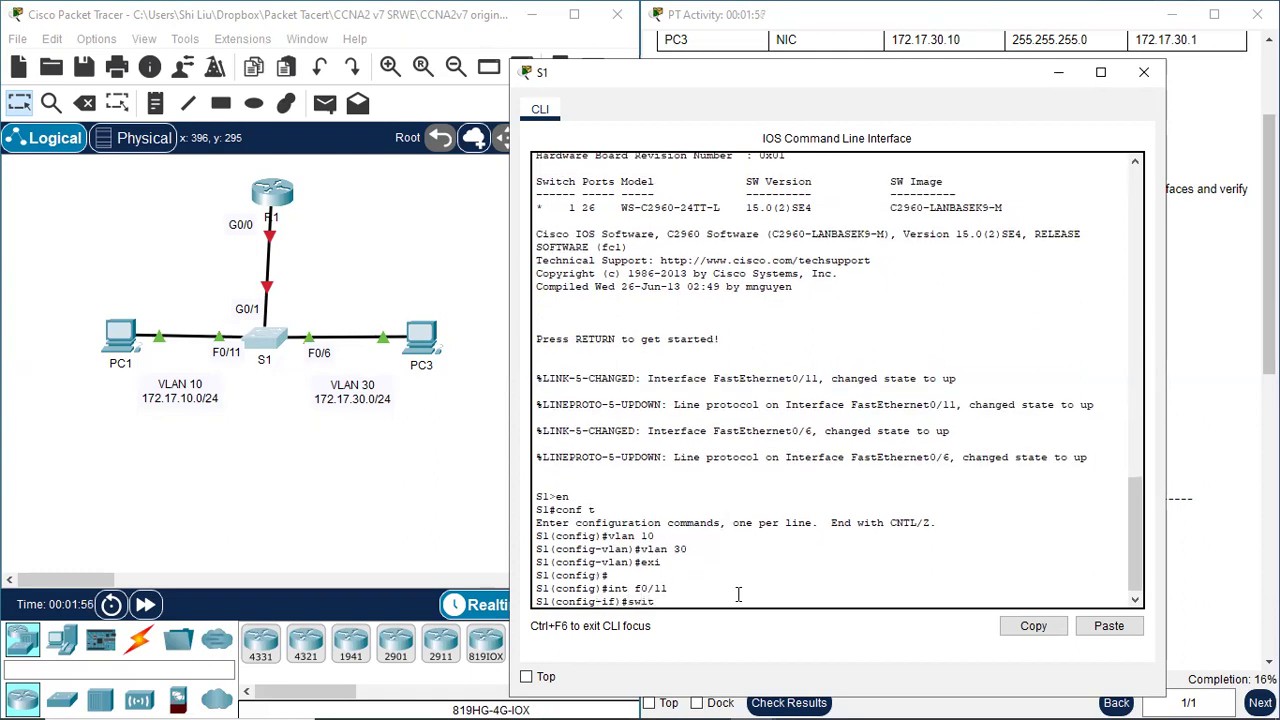
{"action": "type", "text": "chport mode access"}
{"action": "key", "text": "Return"}
{"action": "type", "text": "switch"}
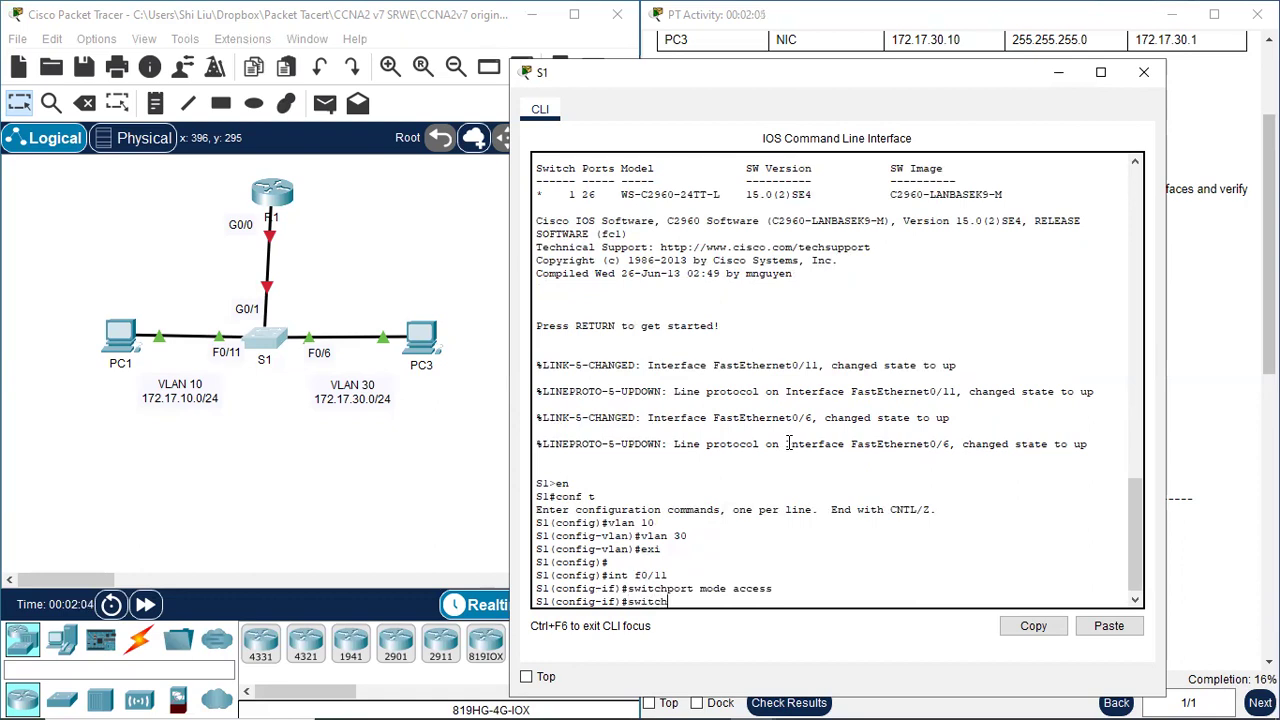
{"action": "type", "text": "port access vlan"}
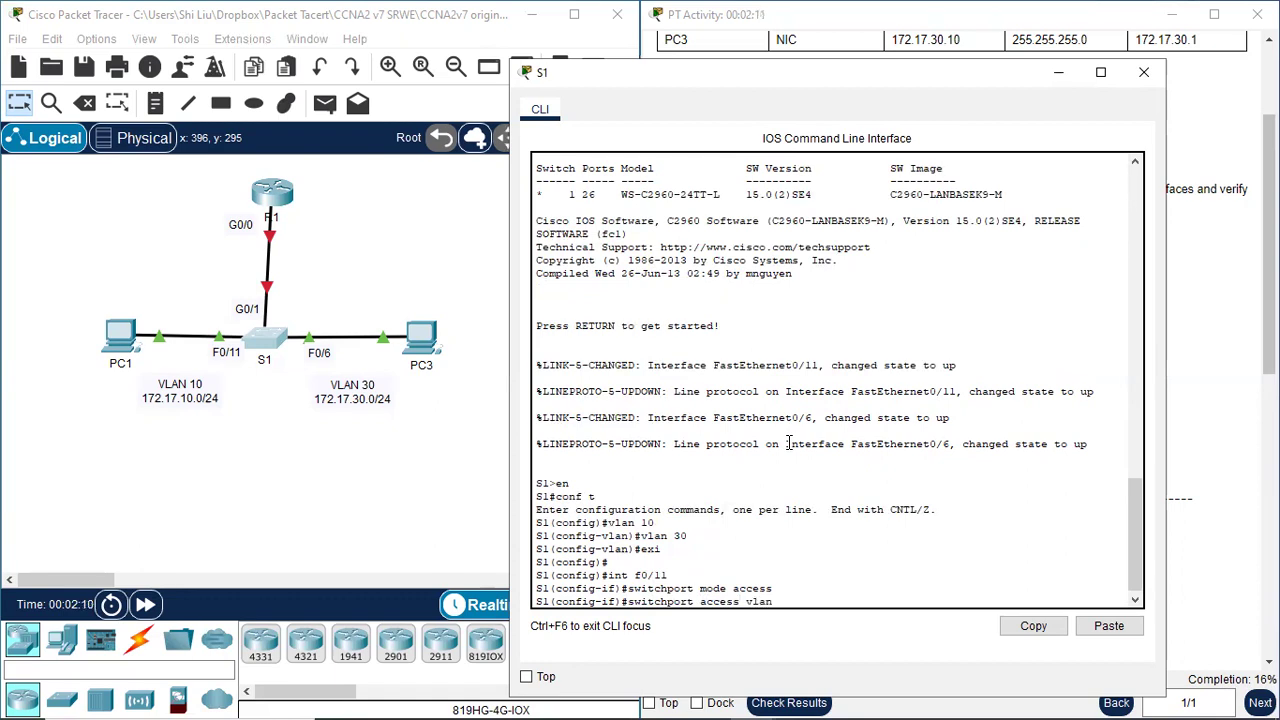
{"action": "type", "text": " 10"}
{"action": "key", "text": "Return"}
{"action": "key", "text": "Return"}
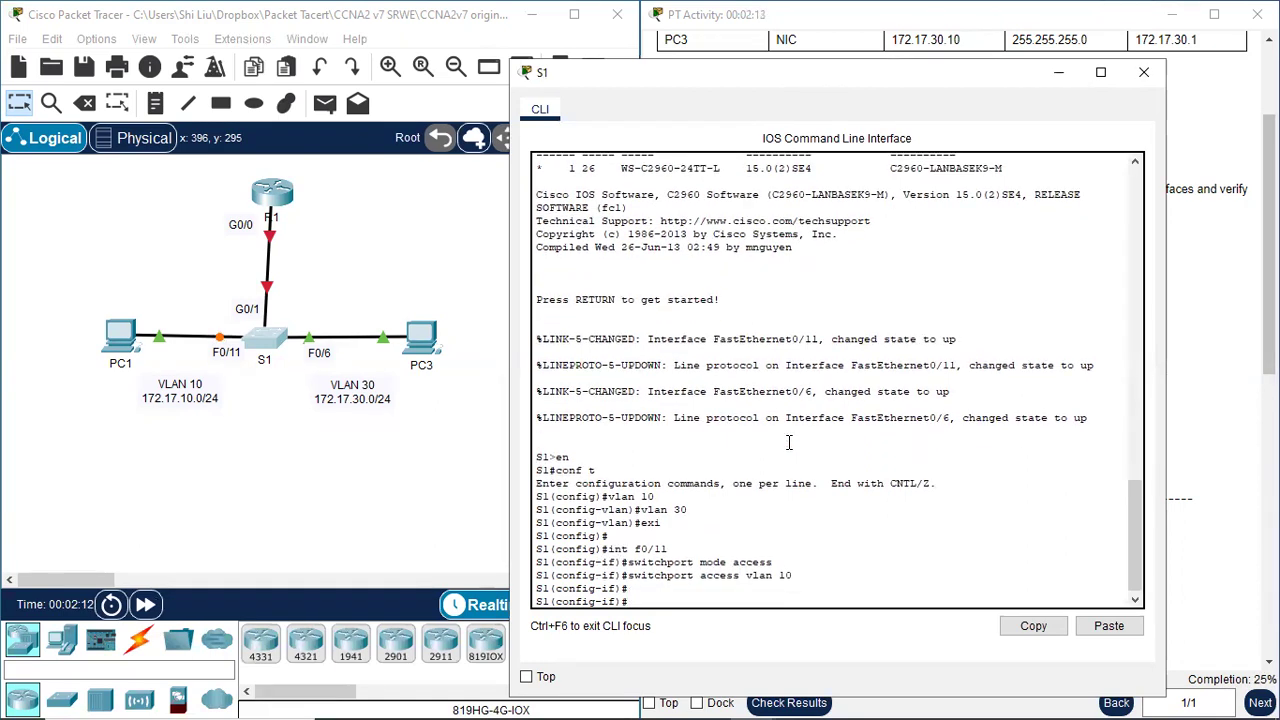
Make F0/6 an access port in VLAN 30 using recalled commands.
{"action": "type", "text": "int f0"}
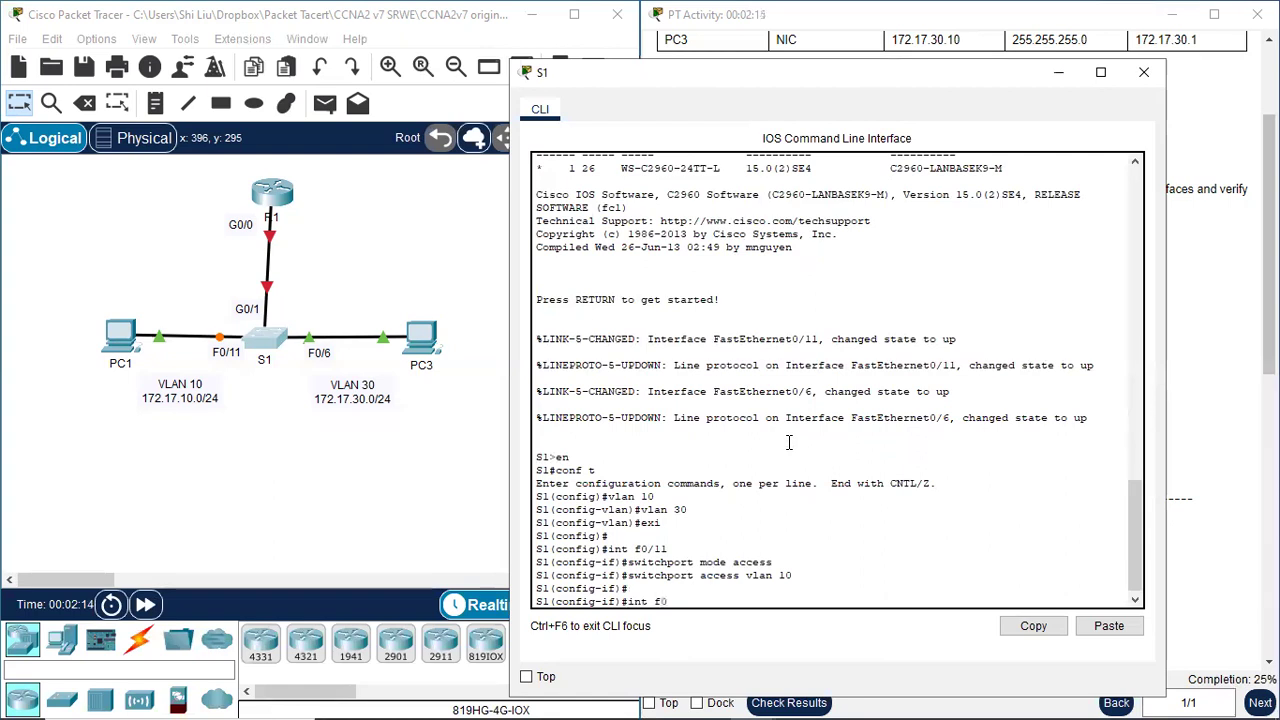
{"action": "type", "text": "/6"}
{"action": "key", "text": "Return"}
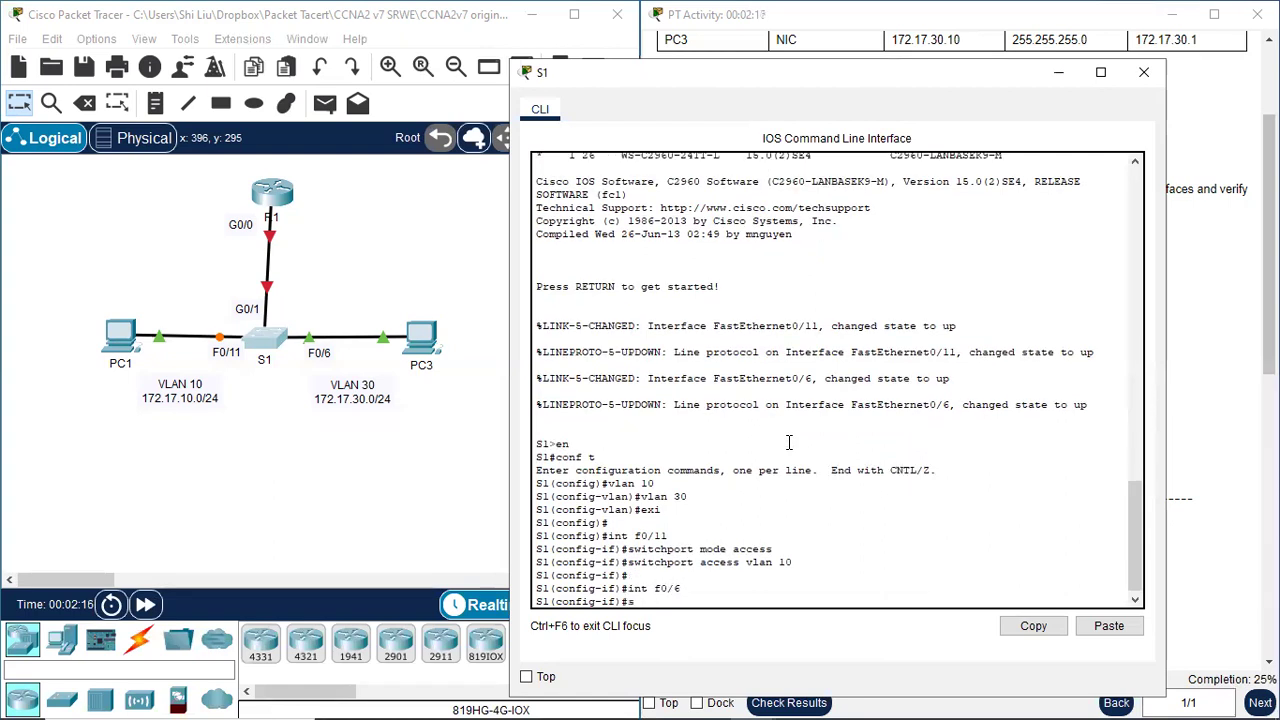
{"action": "key", "text": "BackSpace"}
{"action": "key", "text": "Up"}
{"action": "key", "text": "Up"}
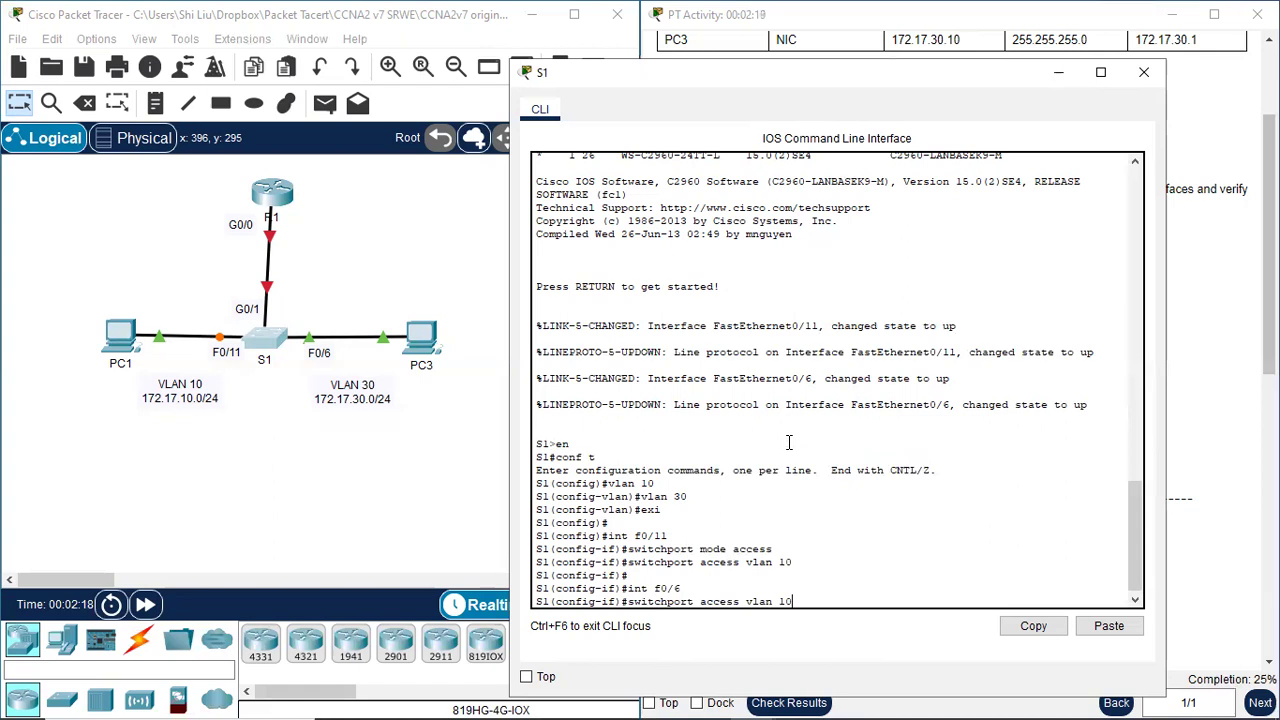
{"action": "key", "text": "Up"}
{"action": "key", "text": "Return"}
{"action": "key", "text": "Up"}
{"action": "key", "text": "Up"}
{"action": "key", "text": "Up"}
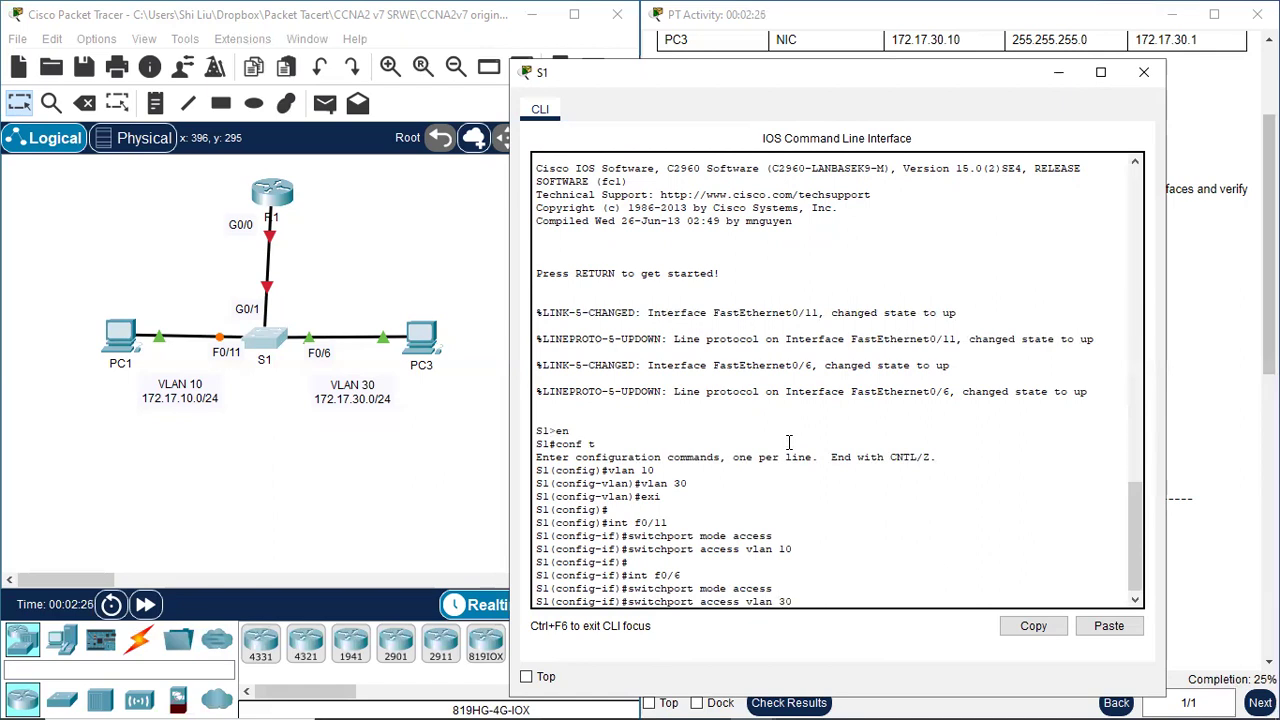
{"action": "key", "text": "Return"}
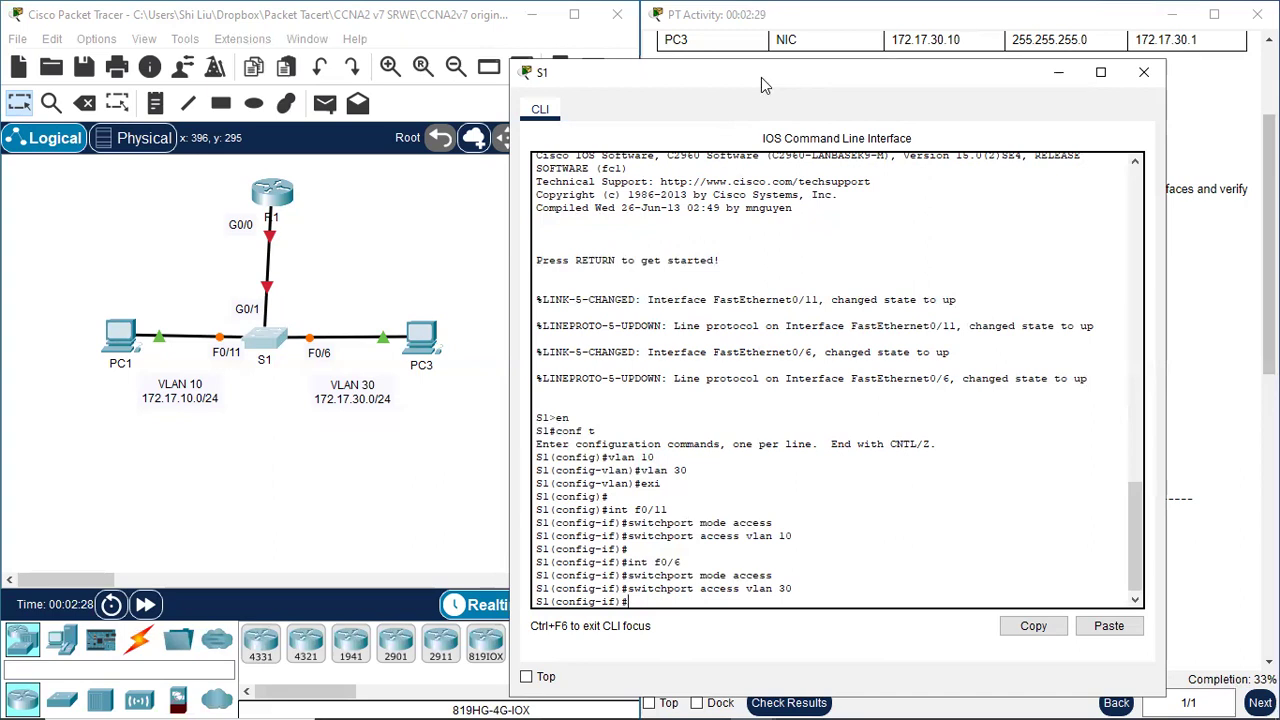
Leave configuration mode and verify the port assignments with sh vlan brief.
{"action": "left_click_drag", "start_coordinate": [761, 77], "coordinate": [261, 41]}
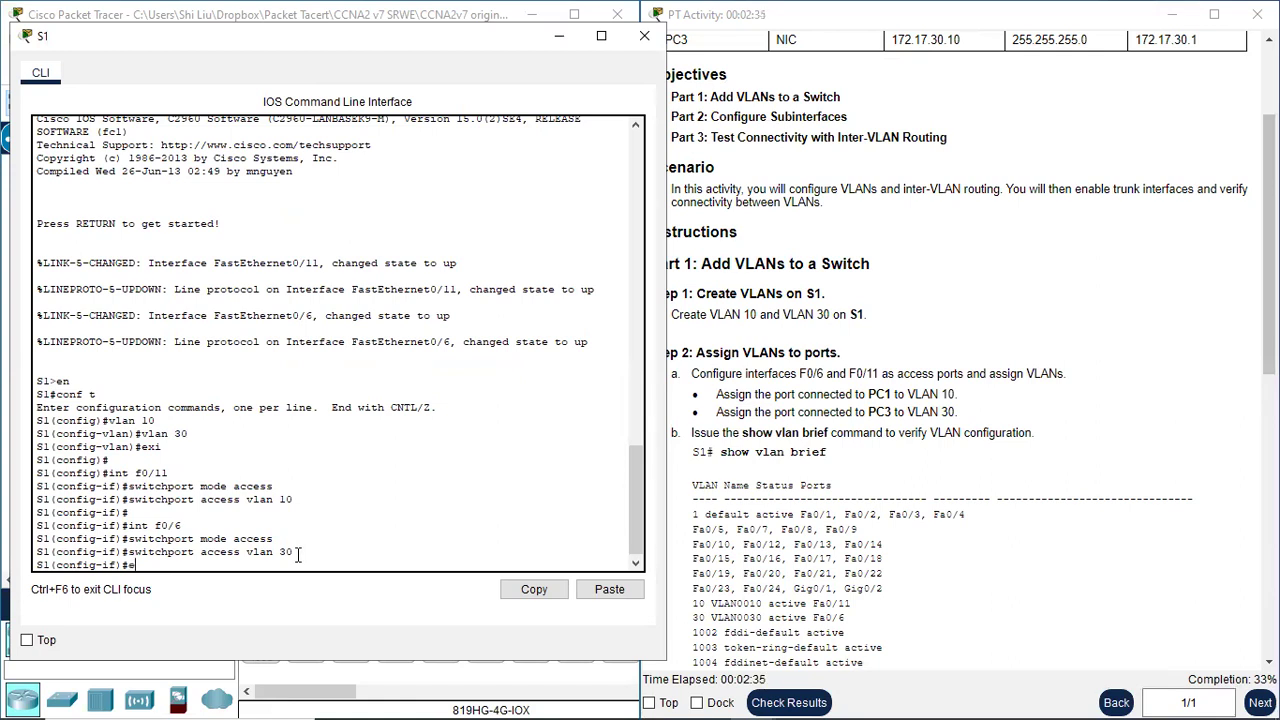
{"action": "key", "text": "Return"}
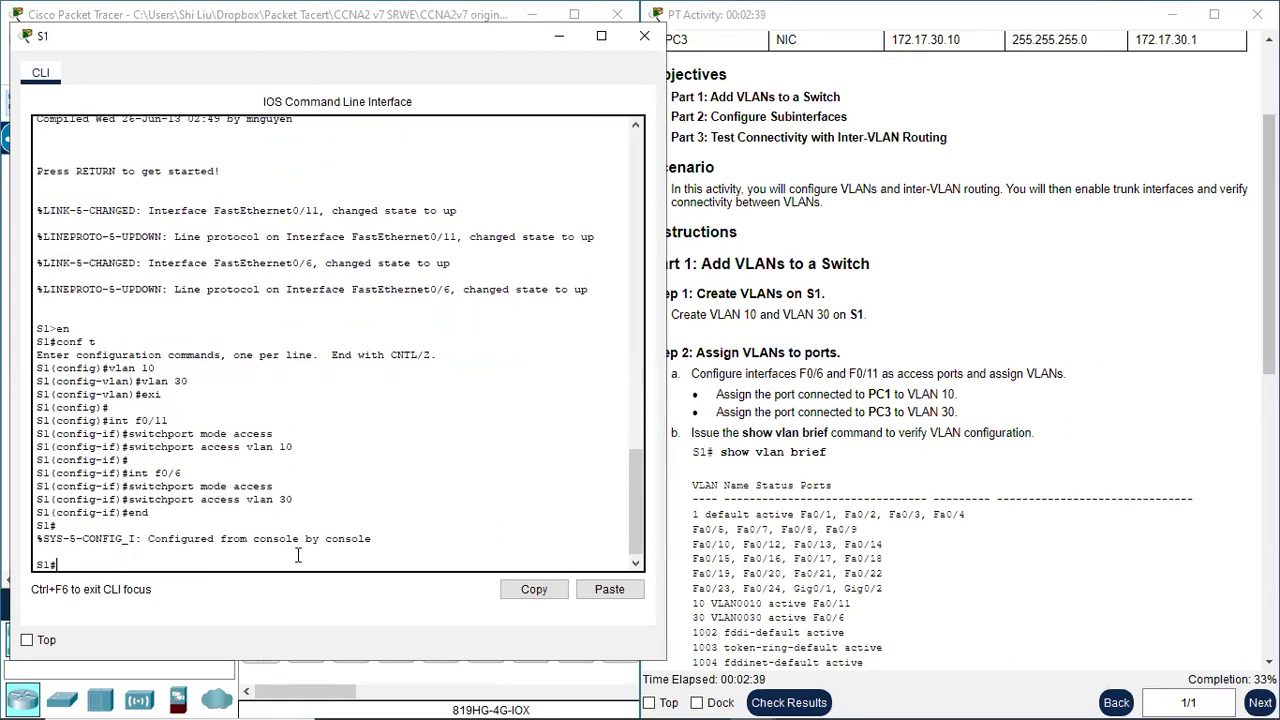
{"action": "type", "text": "sh vlan brief"}
{"action": "key", "text": "Return"}
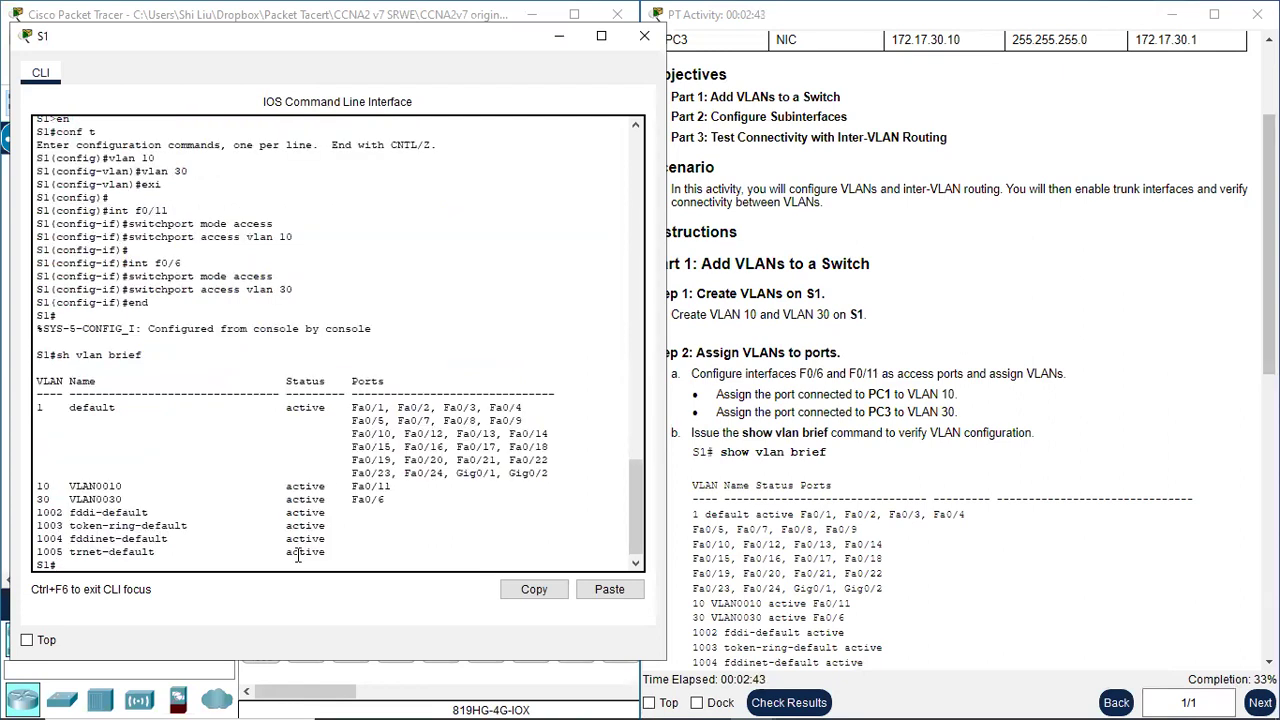
{"action": "left_click_drag", "start_coordinate": [37, 487], "coordinate": [390, 490]}
{"action": "left_click_drag", "start_coordinate": [38, 499], "coordinate": [393, 505]}
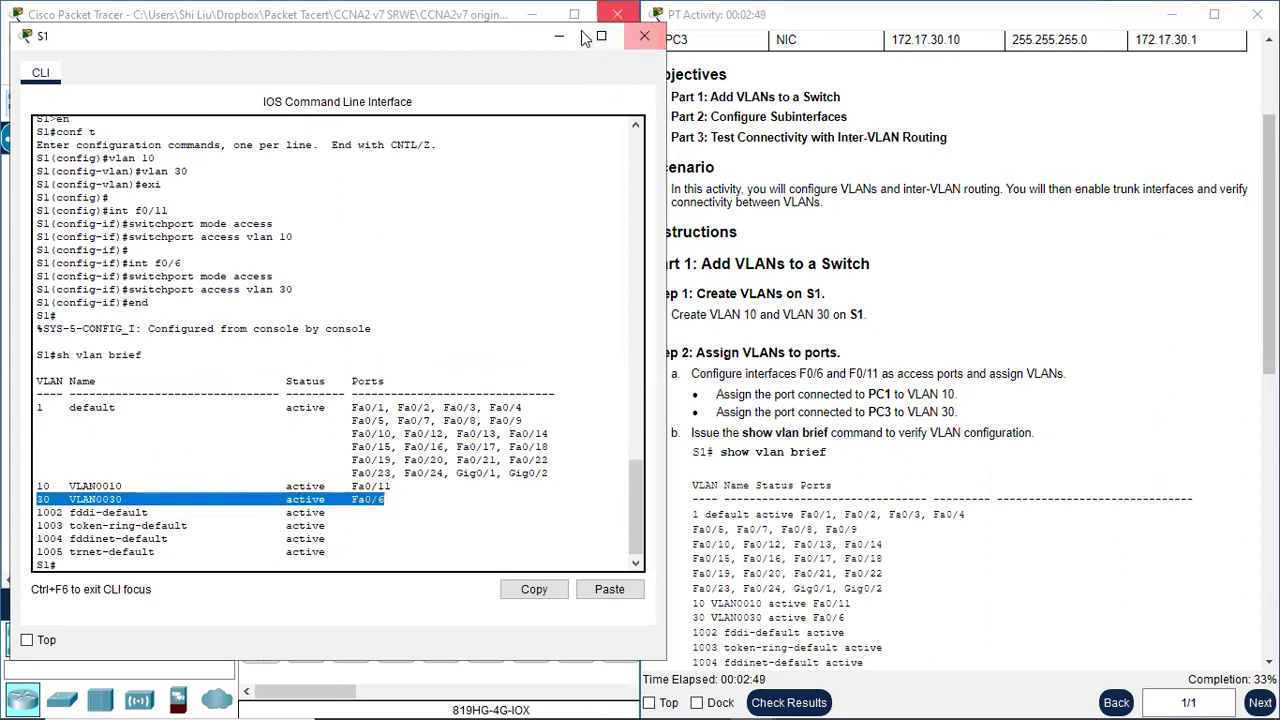
{"action": "scroll", "coordinate": [950, 378], "scroll_direction": "down", "scroll_amount": 2}
{"action": "scroll", "coordinate": [950, 378], "scroll_direction": "down", "scroll_amount": 5}
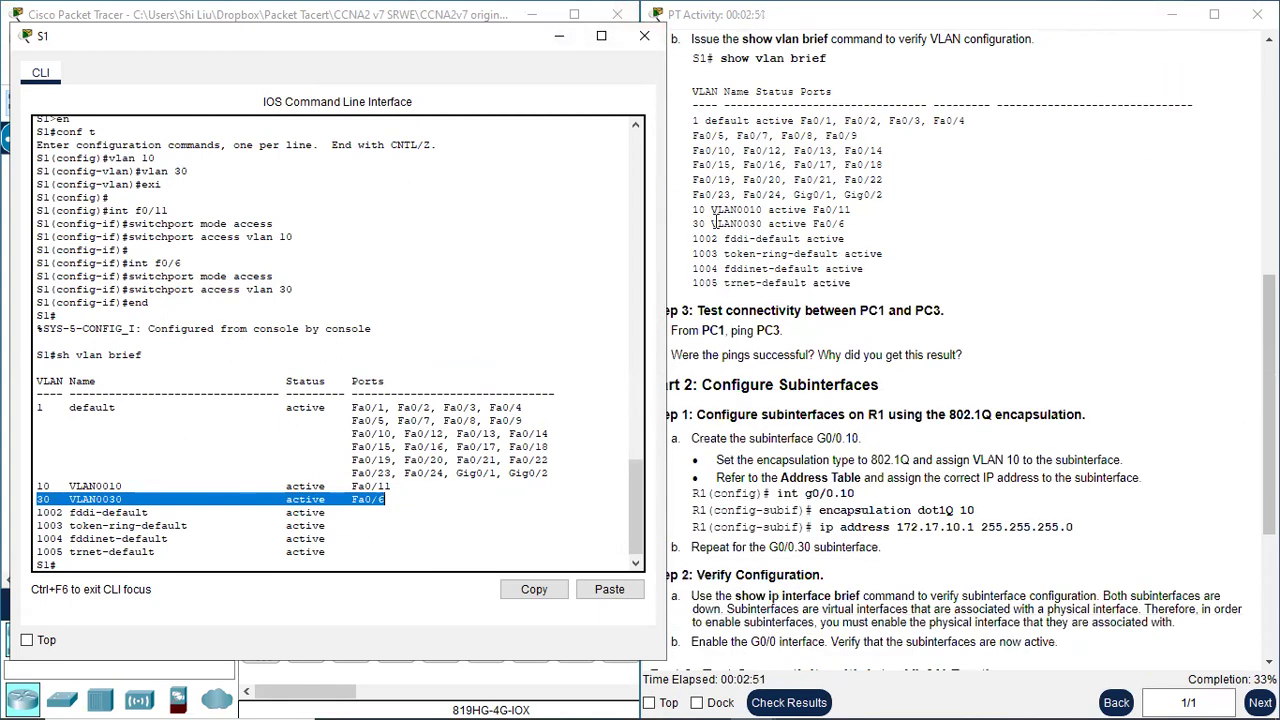
Close the S1 console, open PC1's command prompt, and check PC3's IP configuration.
{"action": "left_click", "coordinate": [644, 35]}
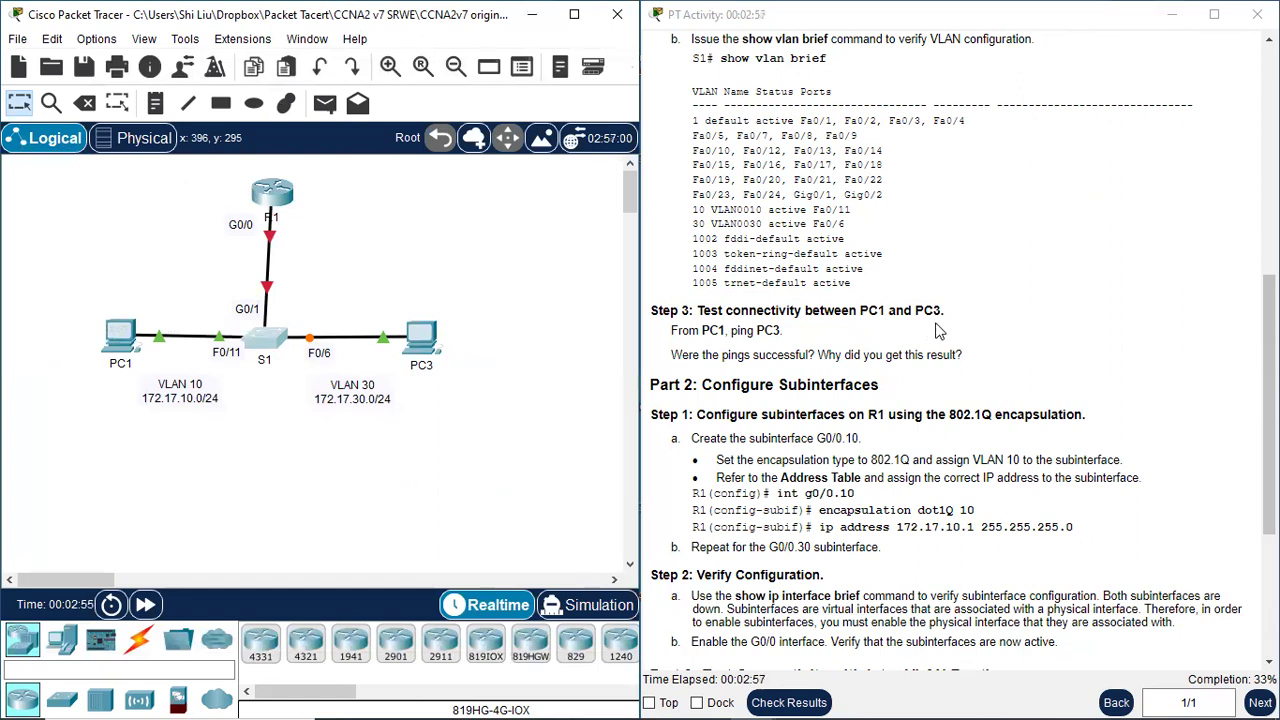
{"action": "left_click", "coordinate": [120, 338]}
{"action": "left_click", "coordinate": [740, 157]}
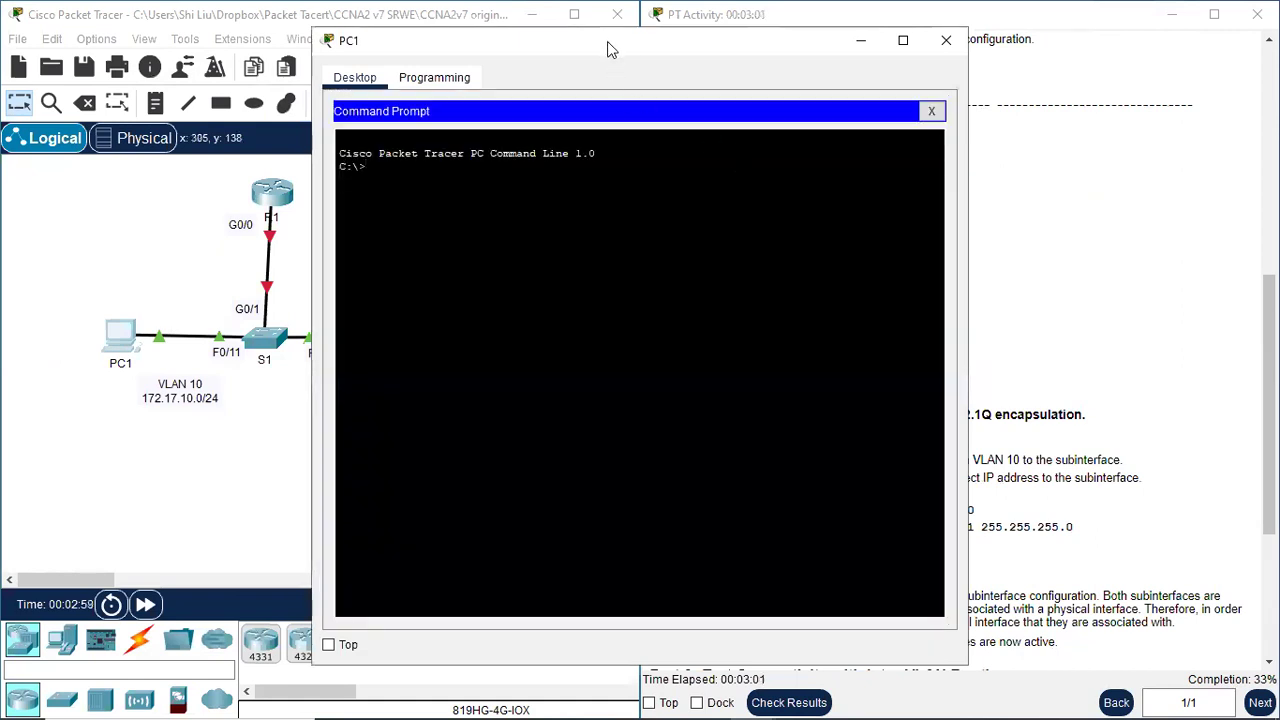
{"action": "left_click_drag", "start_coordinate": [613, 48], "coordinate": [890, 66]}
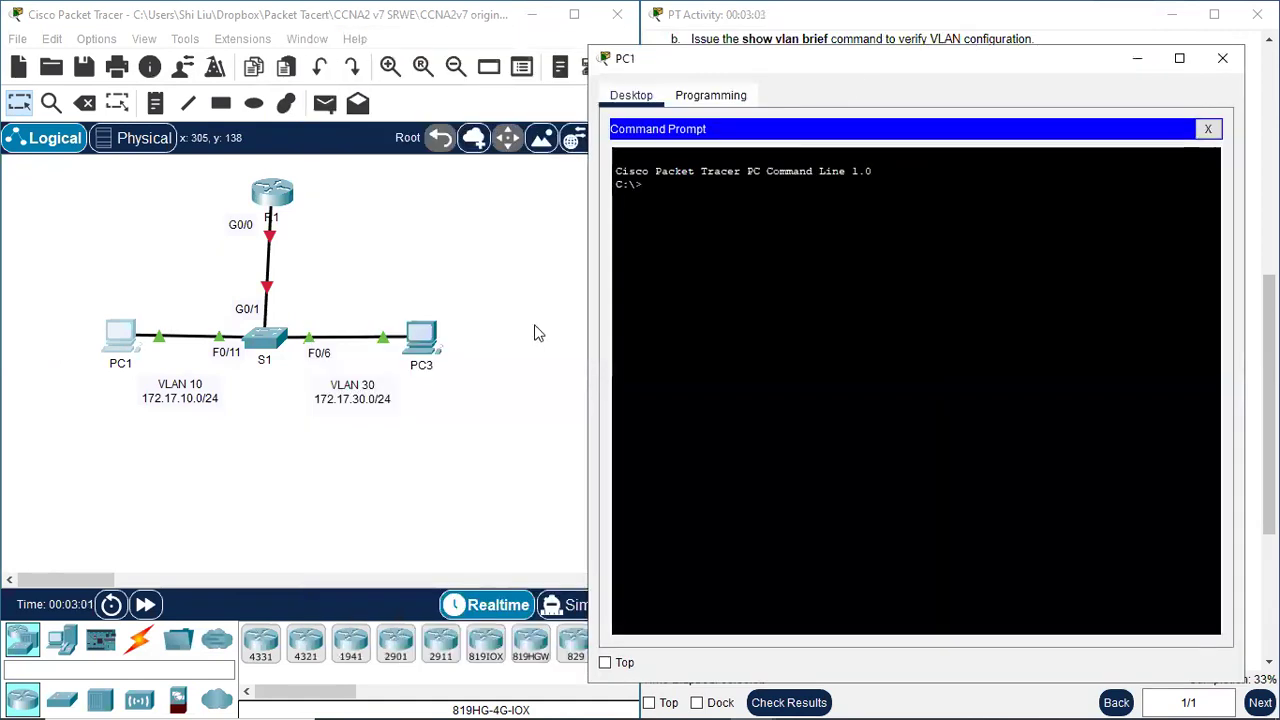
{"action": "left_click", "coordinate": [424, 337]}
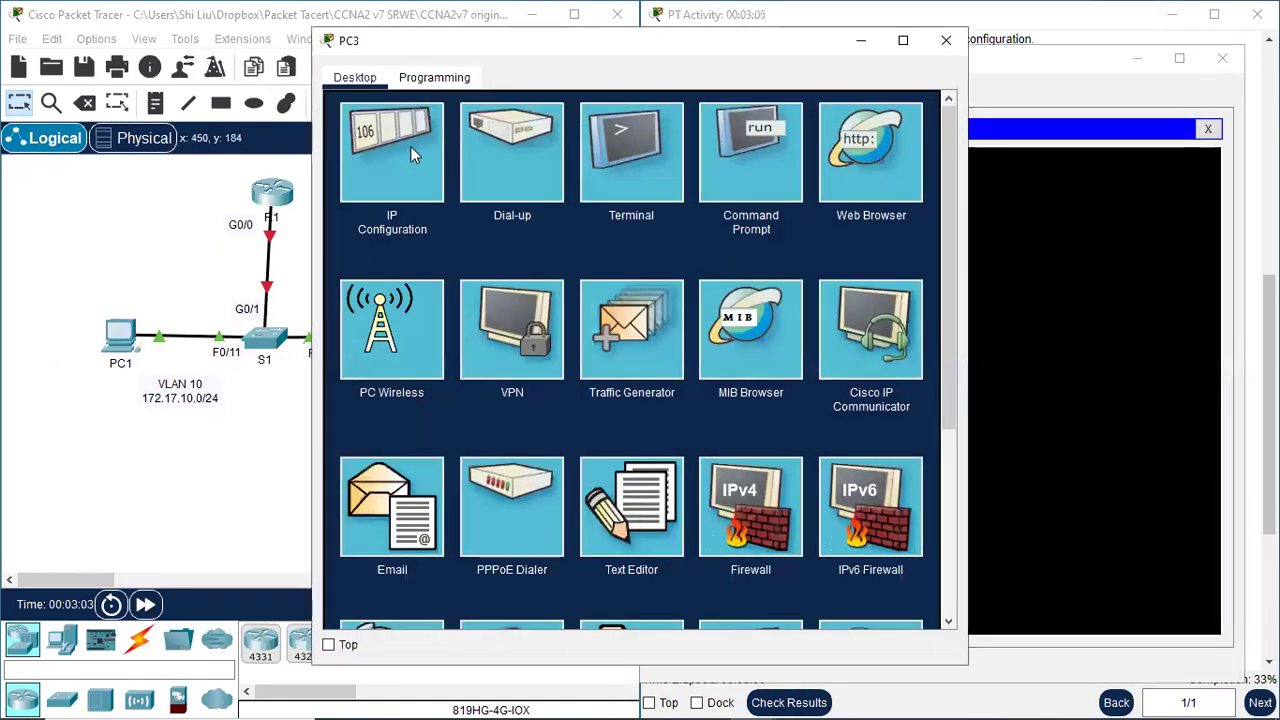
{"action": "left_click", "coordinate": [394, 146]}
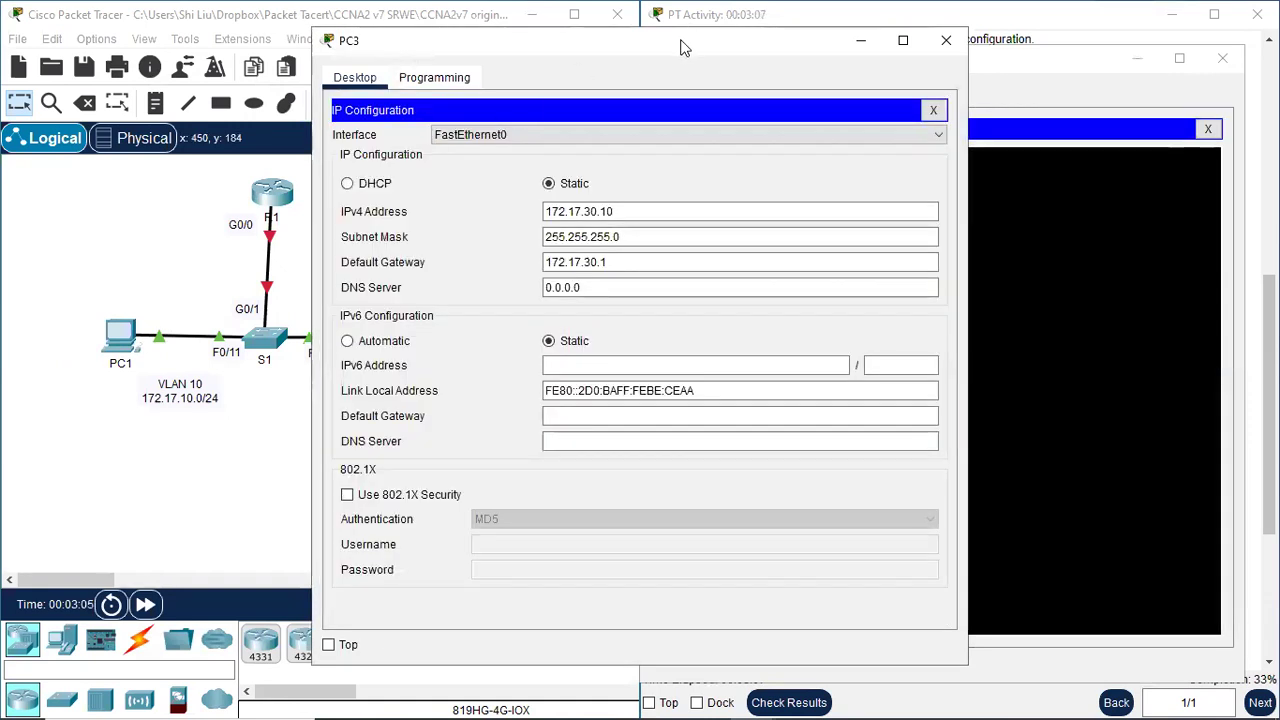
{"action": "left_click_drag", "start_coordinate": [680, 47], "coordinate": [352, 60]}
Ping PC3 at 172.17.30.10 from PC1's command prompt.
{"action": "left_click", "coordinate": [703, 198]}
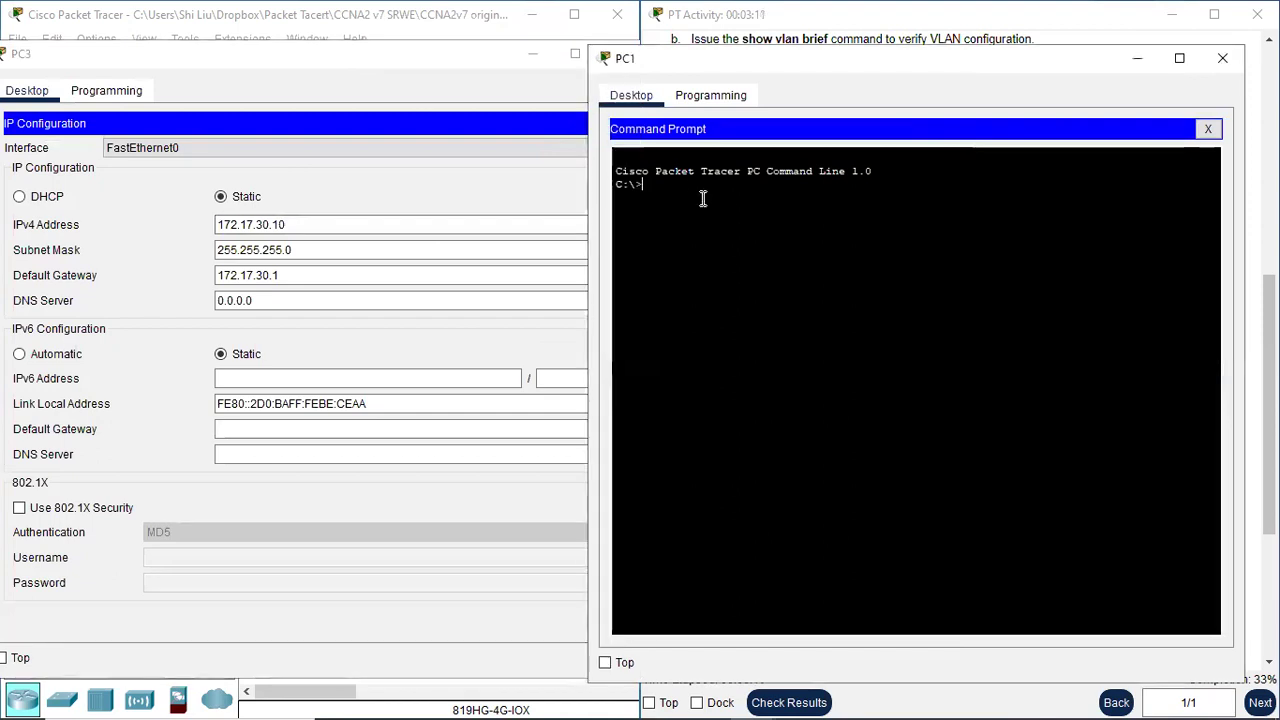
{"action": "type", "text": "ping"}
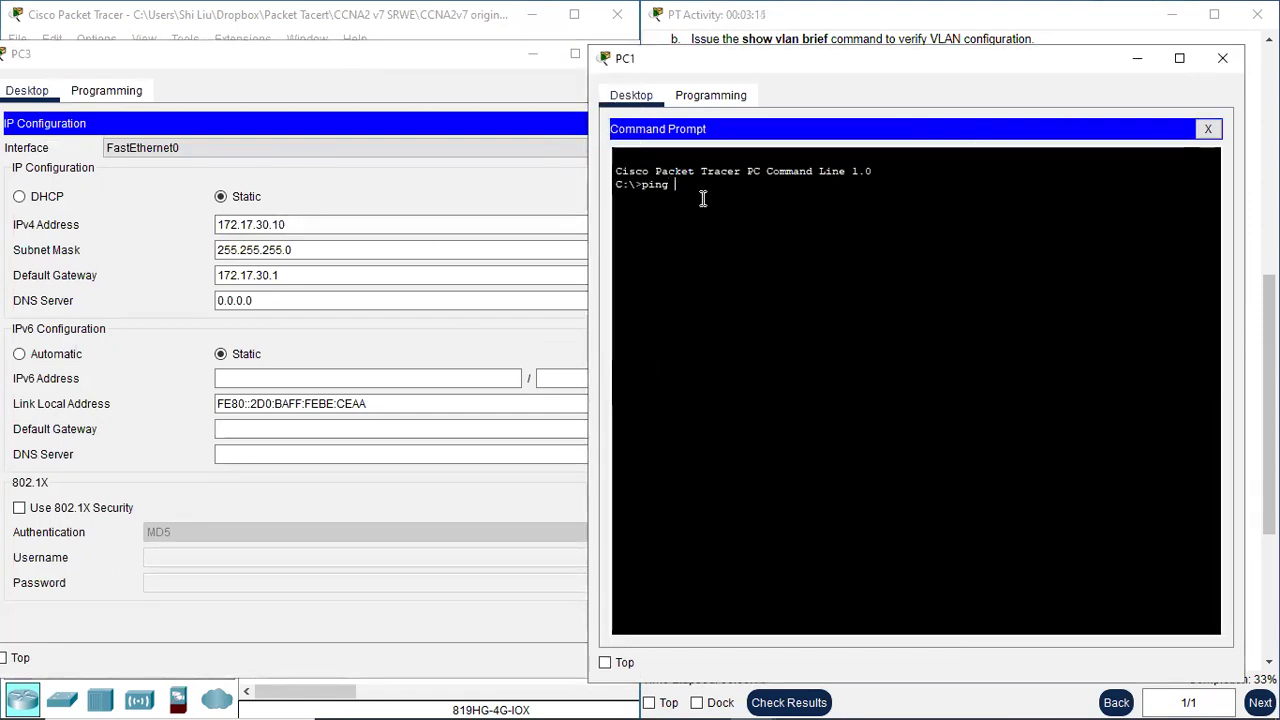
{"action": "type", "text": " 172.17.30.10"}
{"action": "key", "text": "Return"}
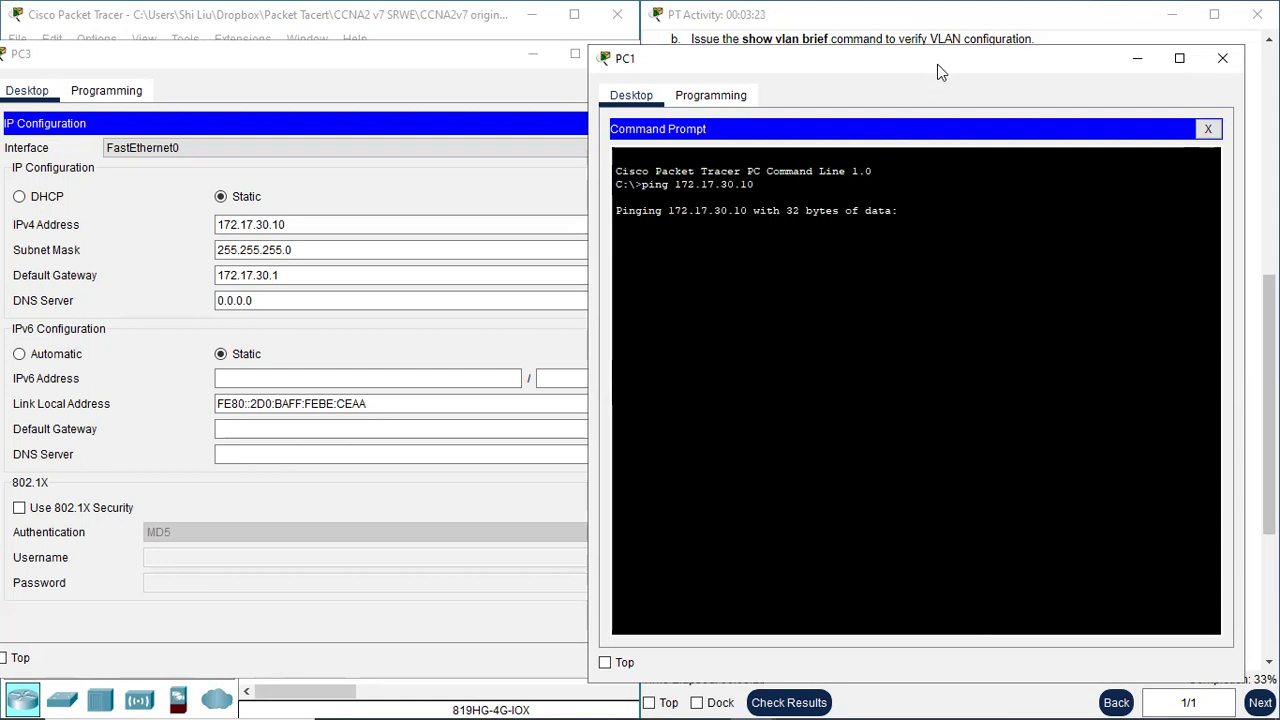
{"action": "left_click_drag", "start_coordinate": [918, 78], "coordinate": [354, 104]}
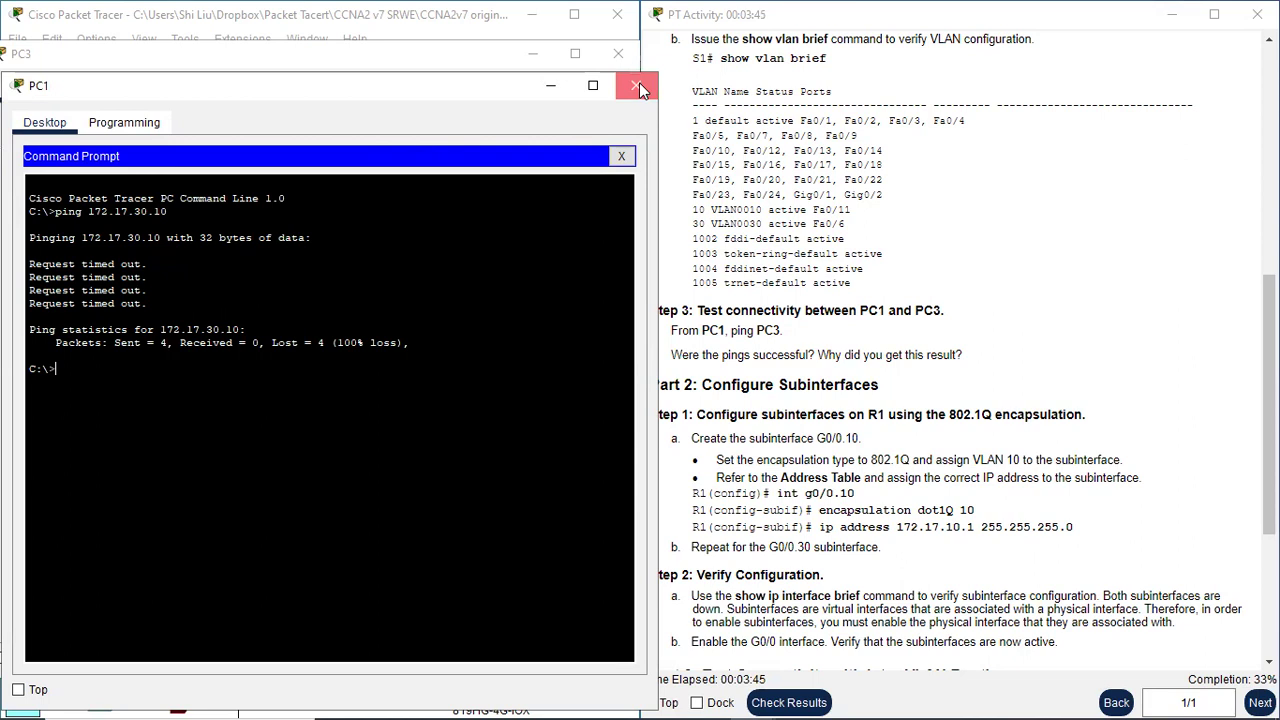
Close the PC1 and PC3 windows to return to the topology.
{"action": "left_click", "coordinate": [640, 88]}
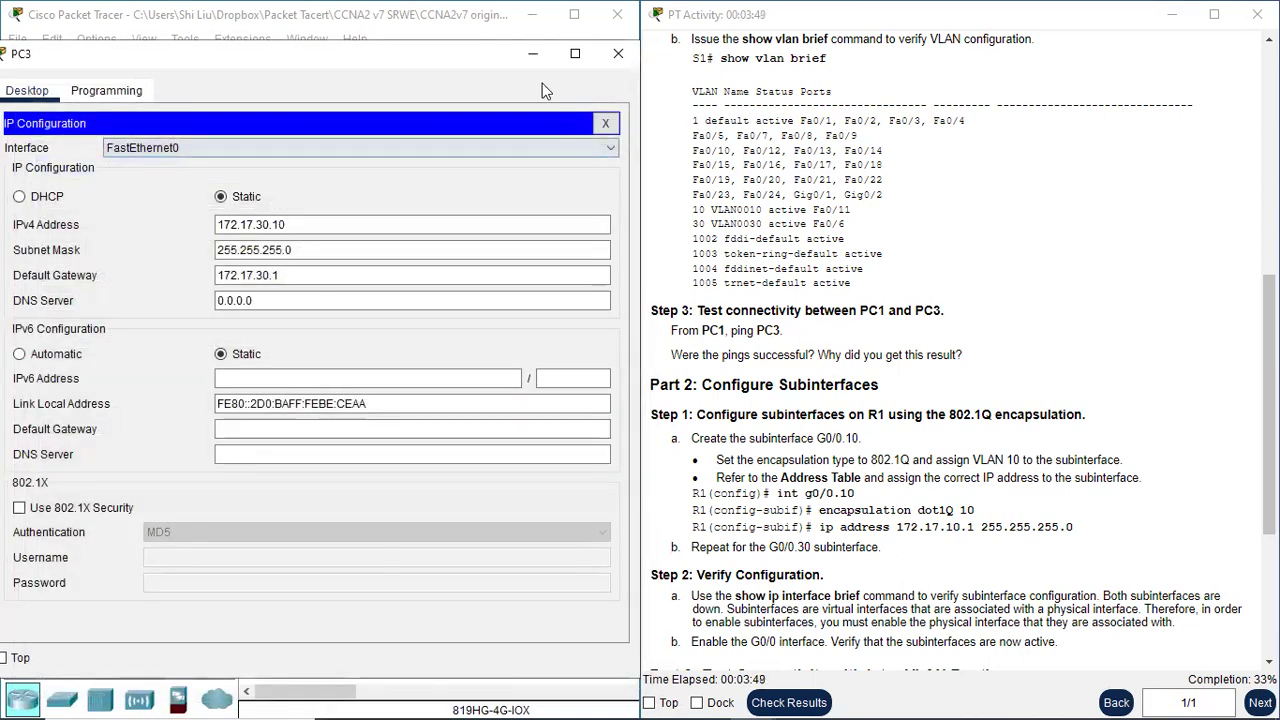
{"action": "left_click", "coordinate": [618, 53]}
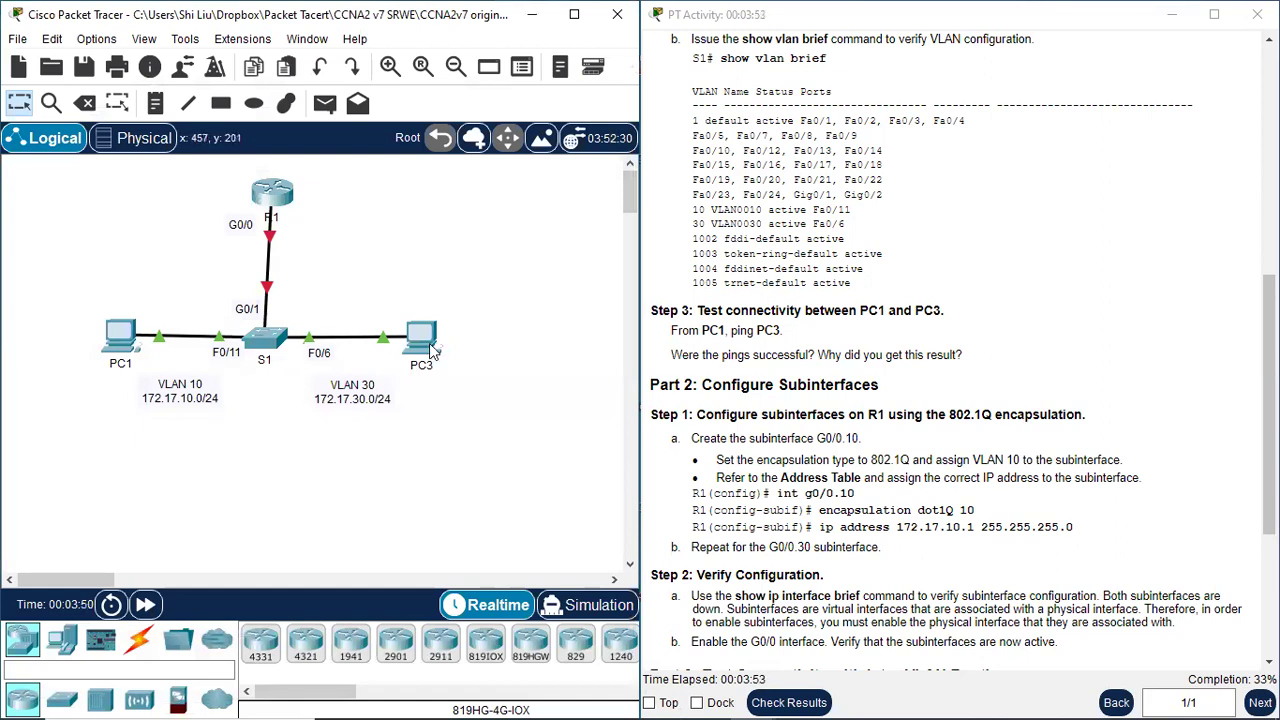
{"action": "mouse_move", "coordinate": [430, 346]}
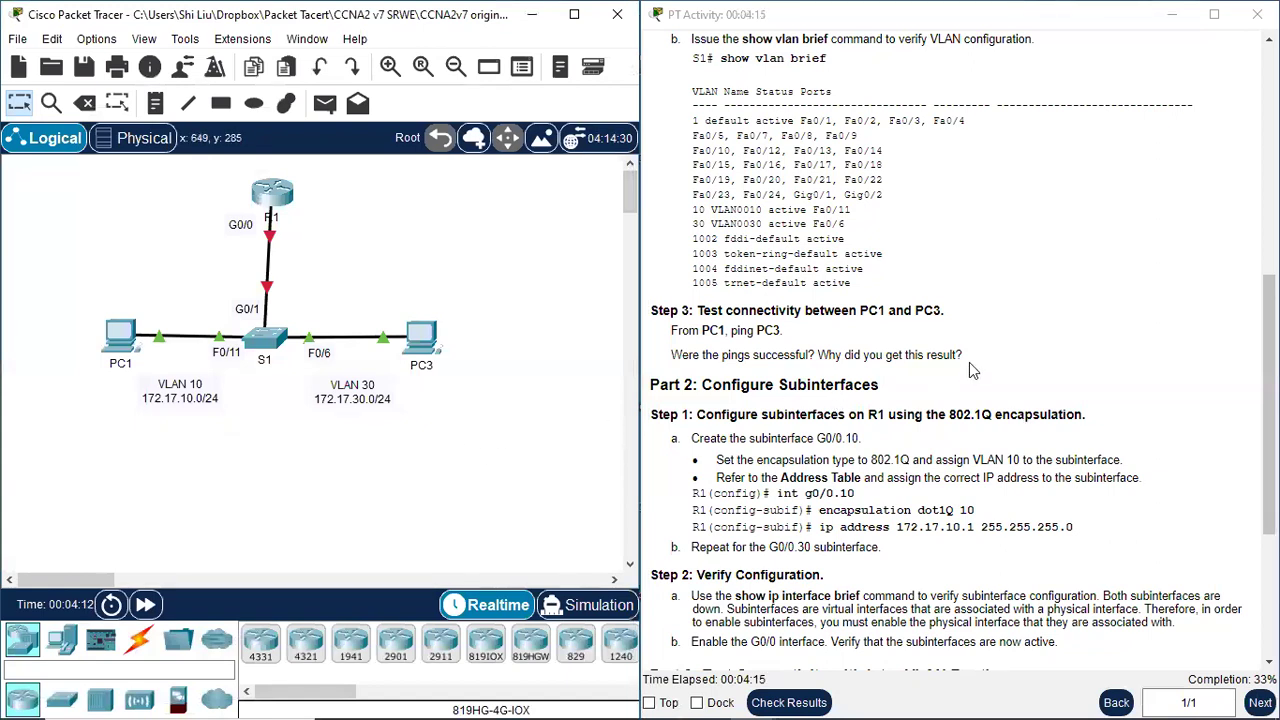
{"action": "scroll", "coordinate": [926, 355], "scroll_direction": "down", "scroll_amount": 1}
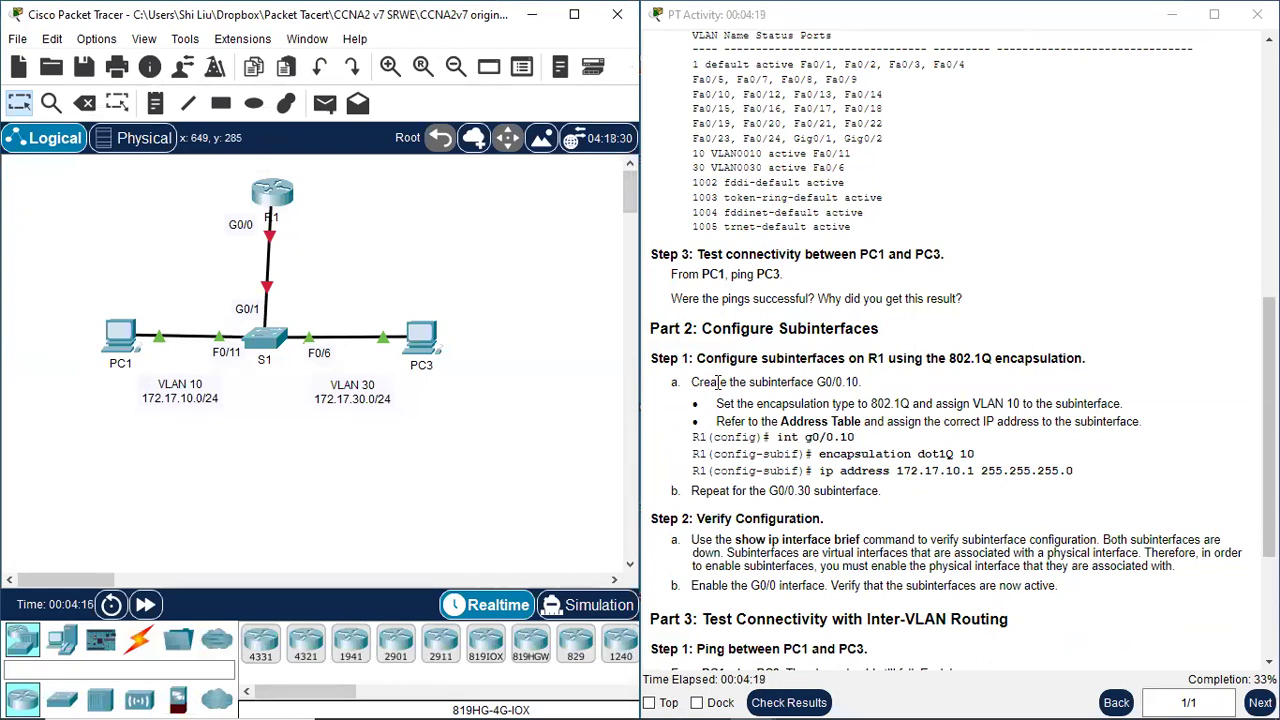
Scroll the instructions to Part 3 and highlight 802.1Q in the Step 1 heading.
{"action": "scroll", "coordinate": [740, 378], "scroll_direction": "down", "scroll_amount": 1}
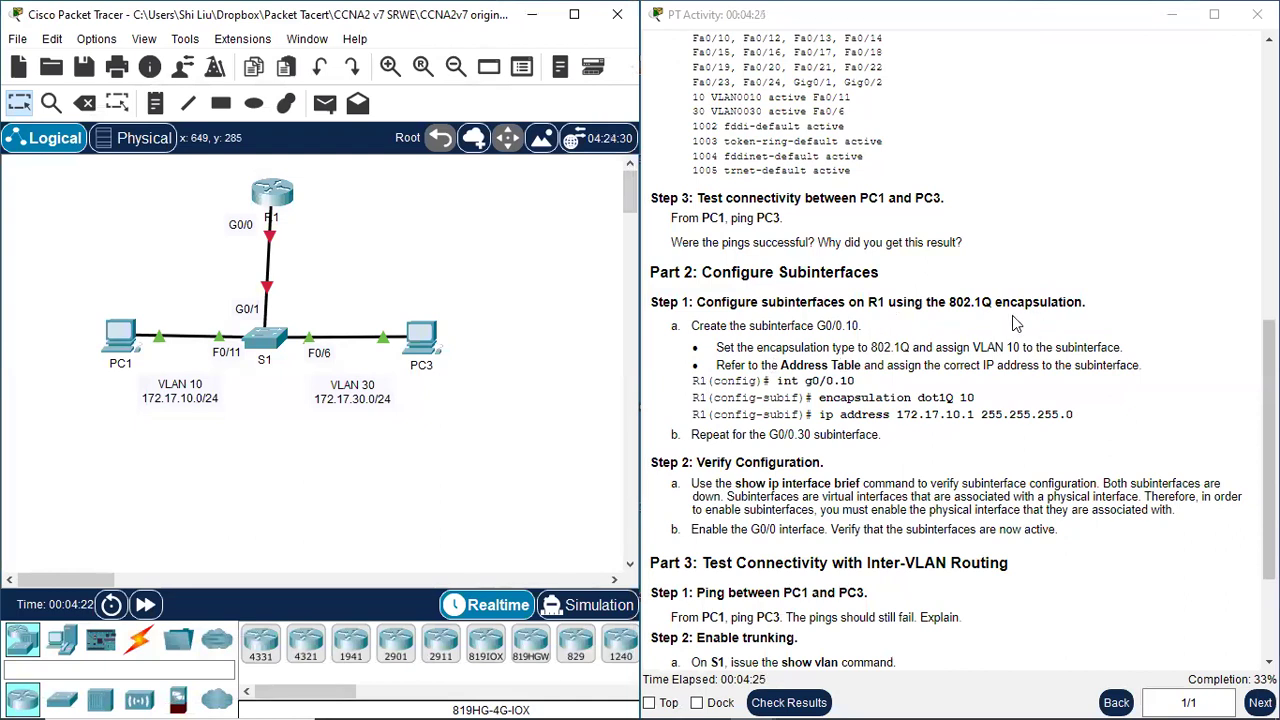
{"action": "left_click", "coordinate": [950, 303]}
{"action": "left_click_drag", "start_coordinate": [950, 303], "coordinate": [991, 302]}
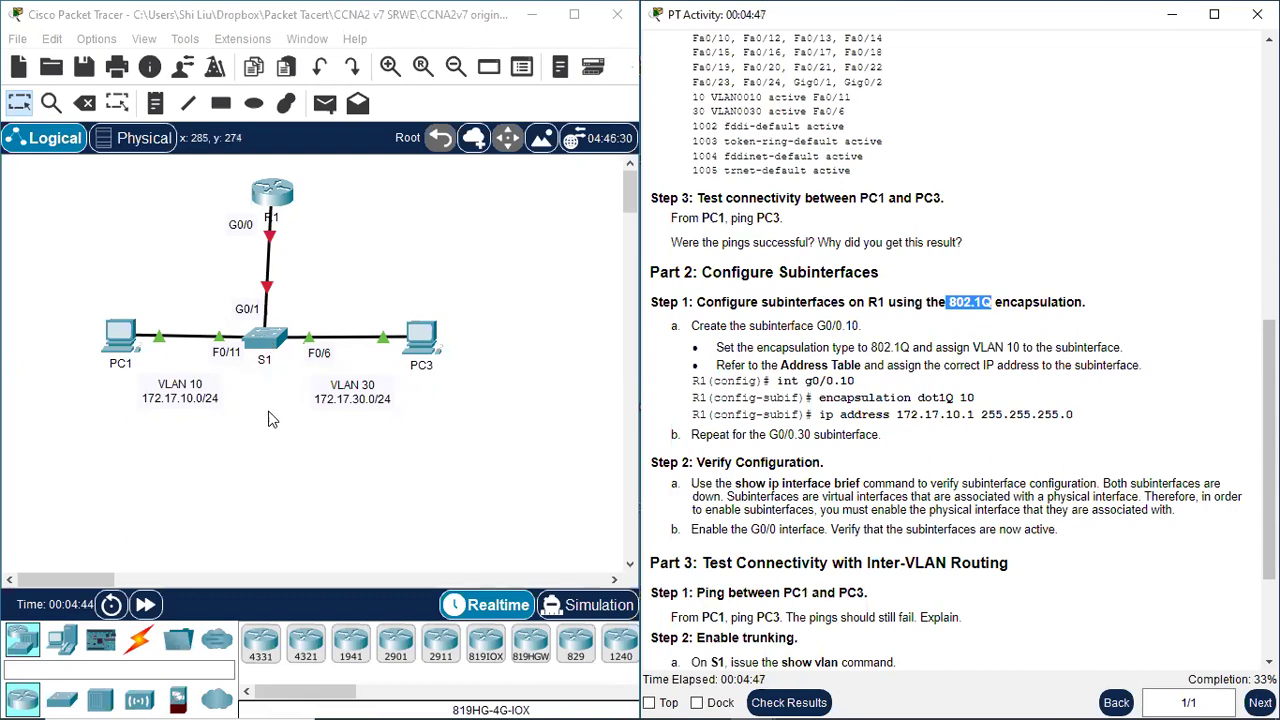
{"action": "left_click", "coordinate": [268, 345]}
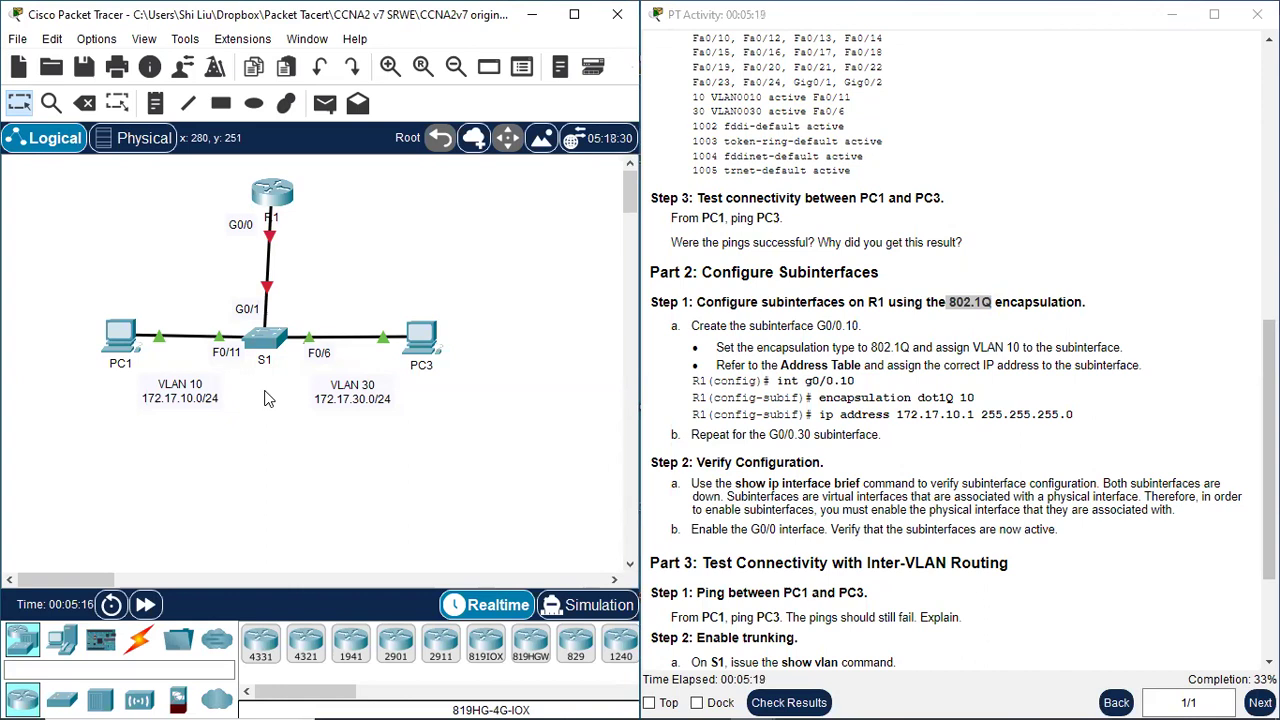
{"action": "left_click_drag", "start_coordinate": [227, 296], "coordinate": [302, 326]}
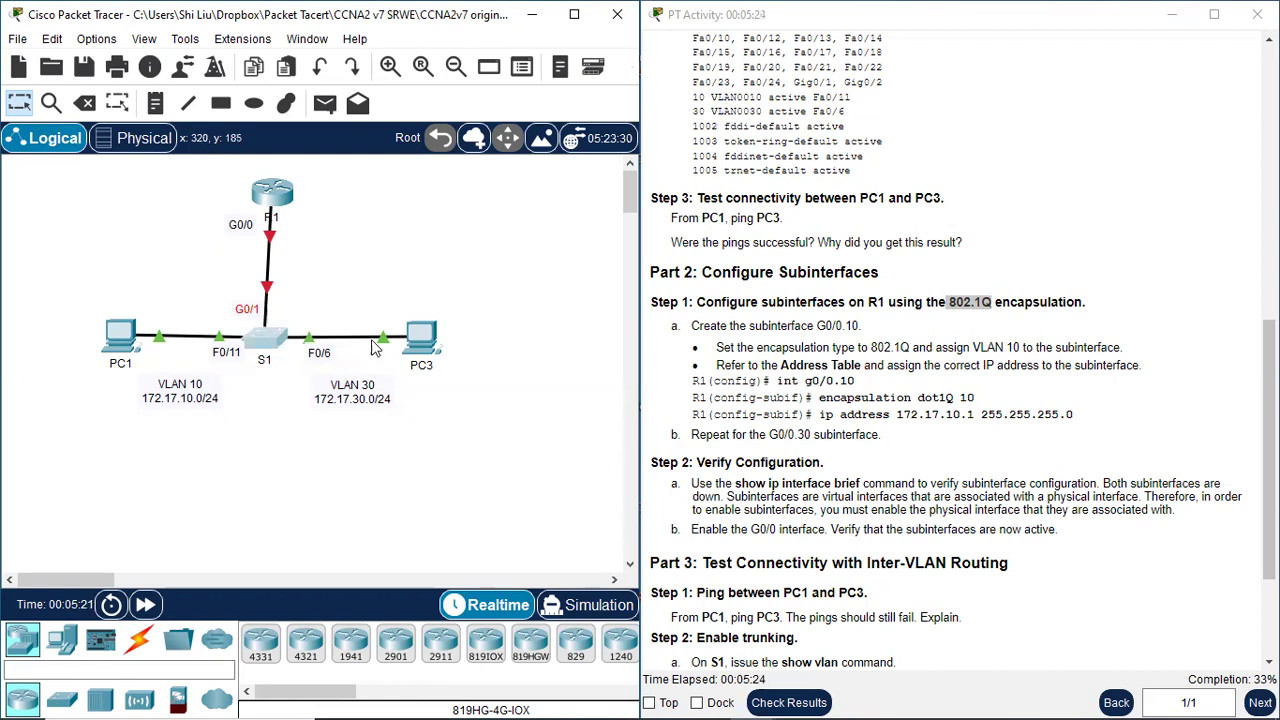
{"action": "left_click", "coordinate": [897, 397]}
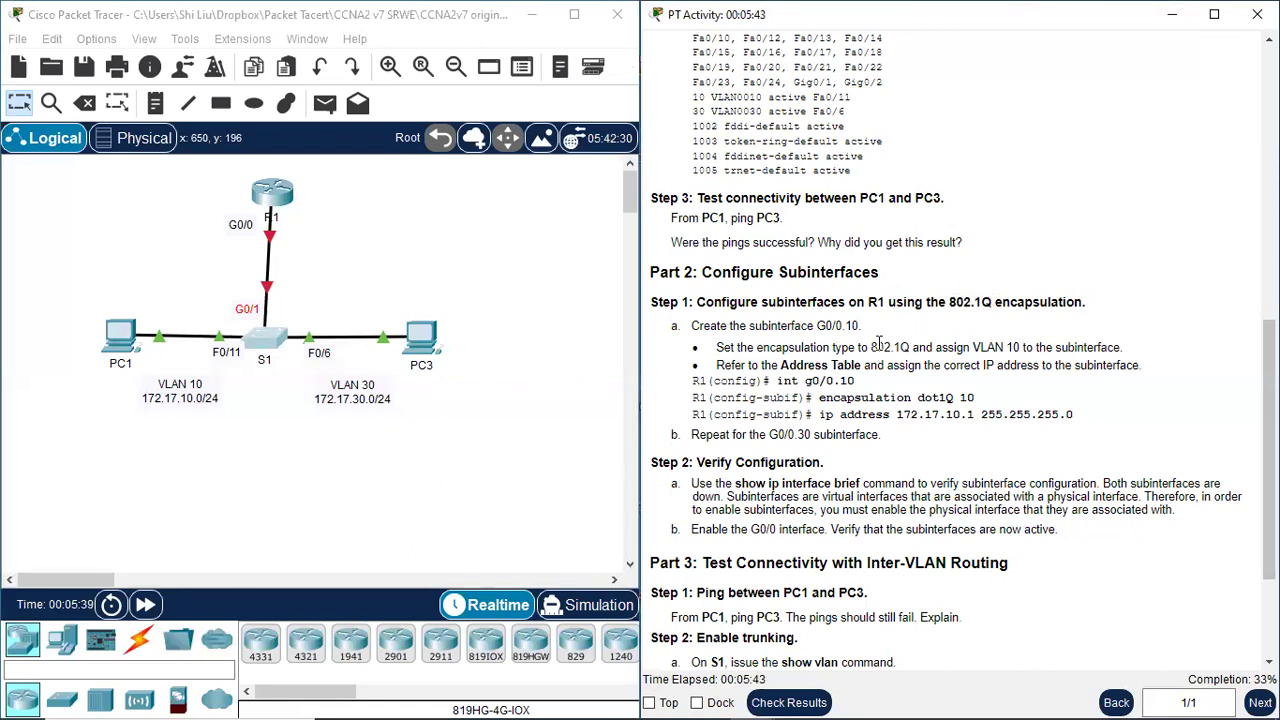
Open router R1's CLI and enter privileged and global configuration mode.
{"action": "left_click", "coordinate": [268, 192]}
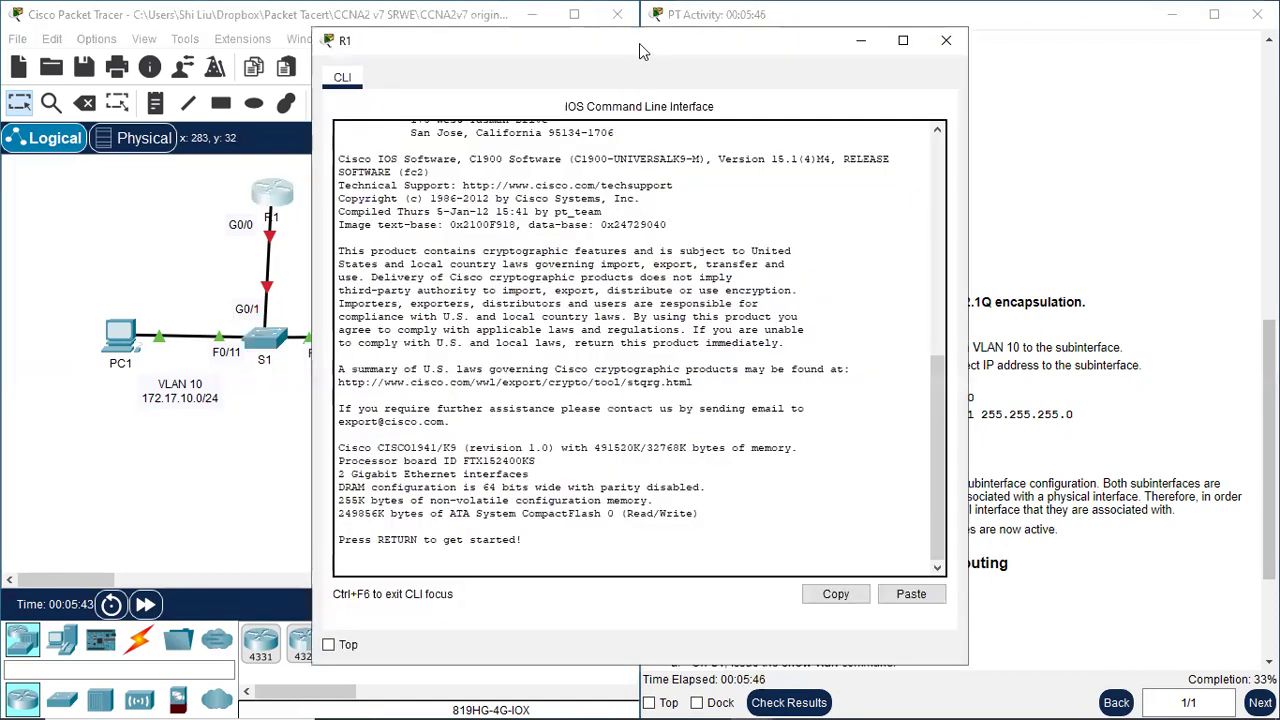
{"action": "left_click_drag", "start_coordinate": [639, 43], "coordinate": [326, 35]}
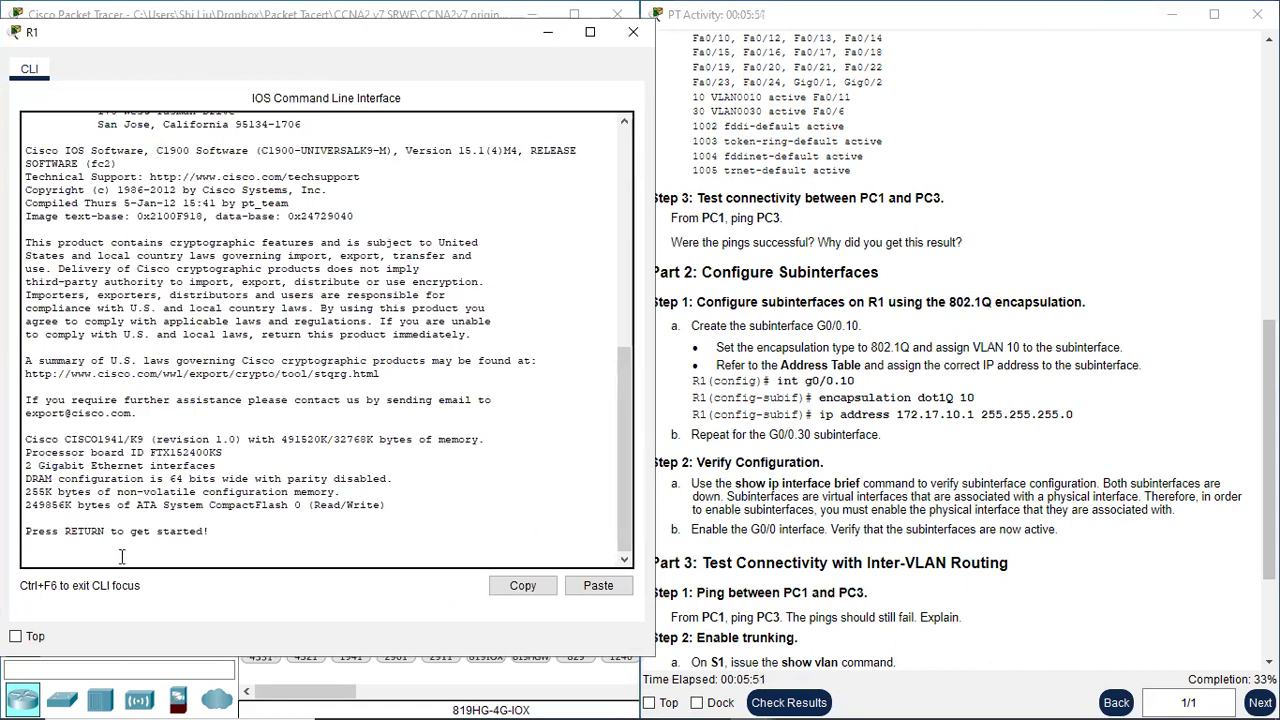
{"action": "key", "text": "Return"}
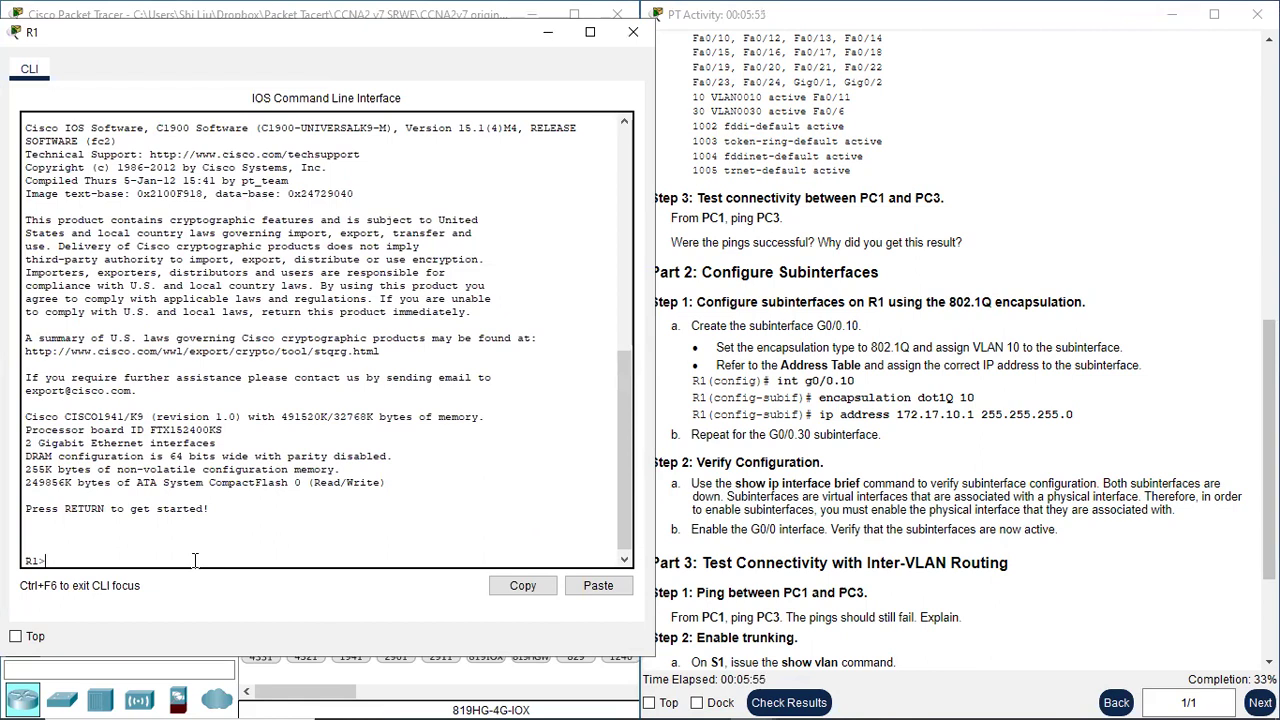
{"action": "type", "text": "en"}
{"action": "key", "text": "Return"}
{"action": "type", "text": "conf t"}
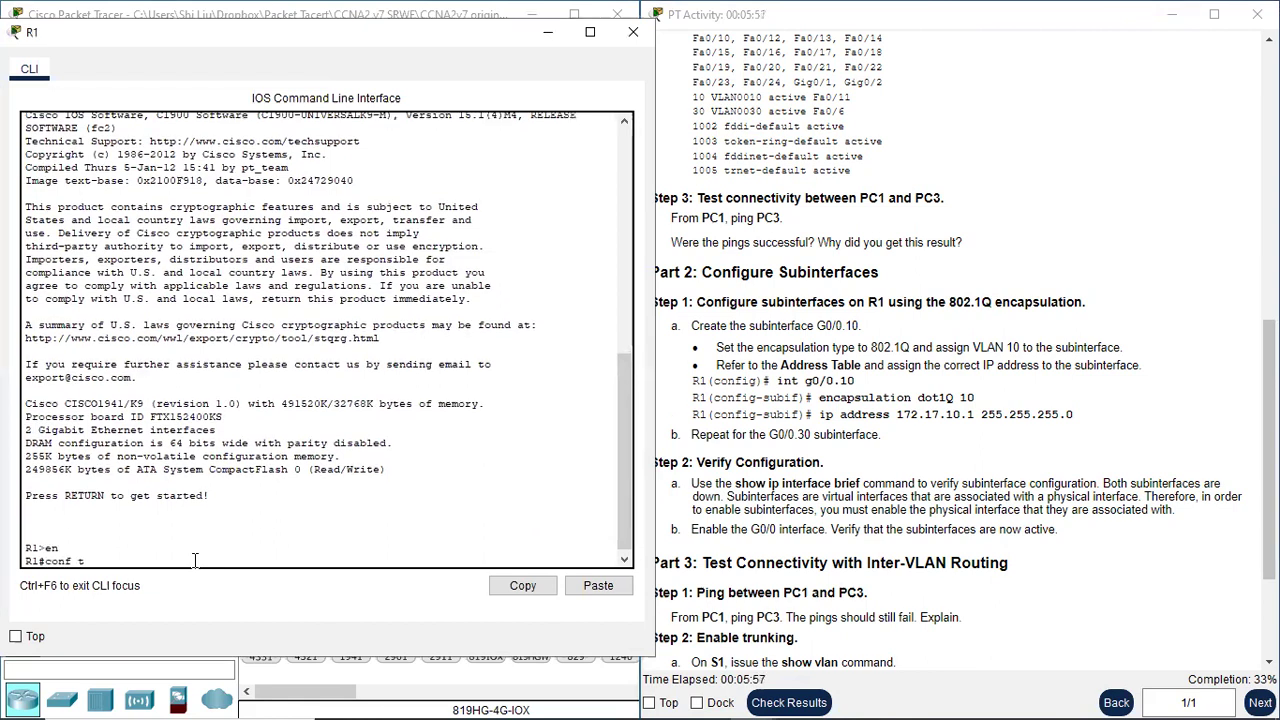
{"action": "key", "text": "Return"}
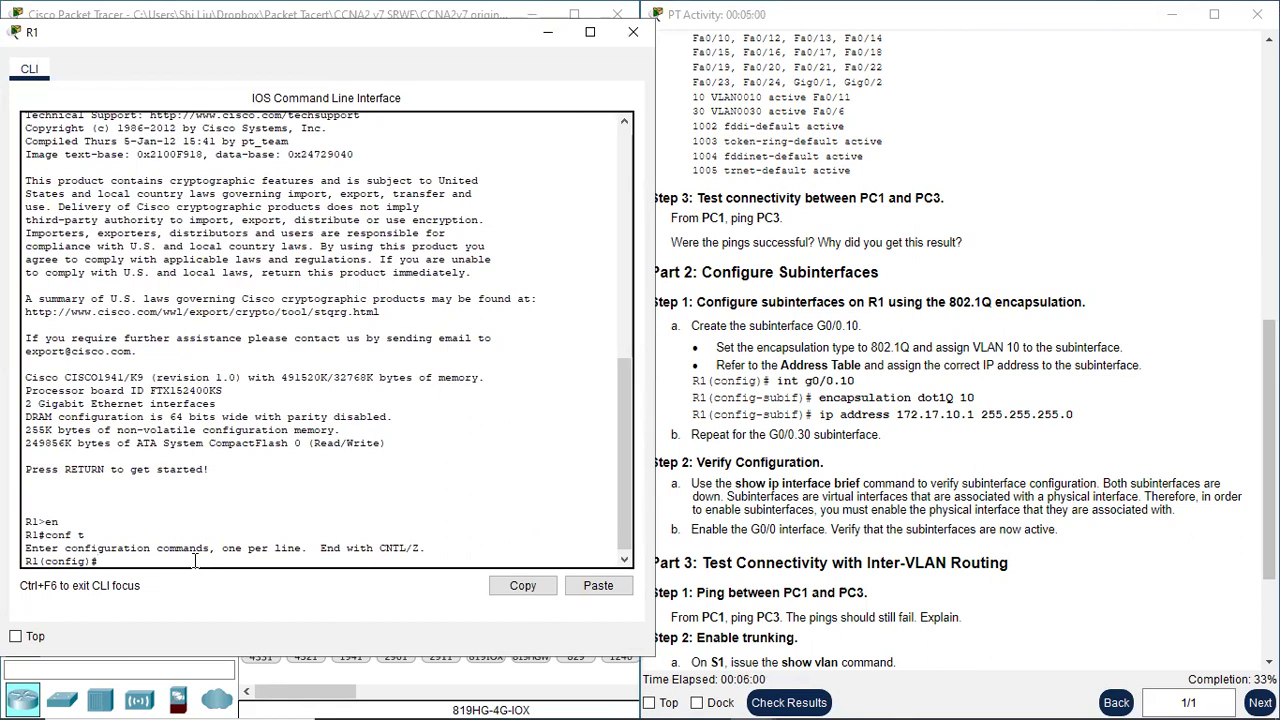
Create subinterface G0/0.10 with dot1Q VLAN 10 and IP 172.17.10.1 255.255.255.0.
{"action": "type", "text": "int g0/0.10"}
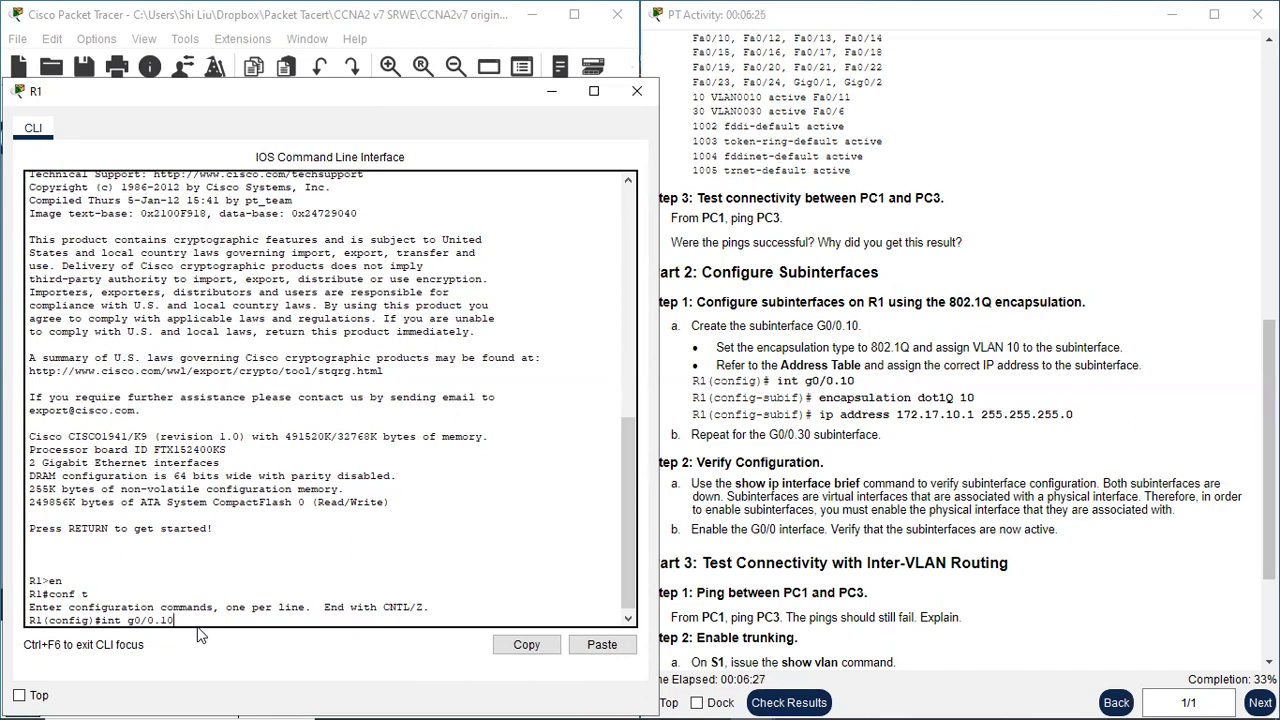
{"action": "key", "text": "Return"}
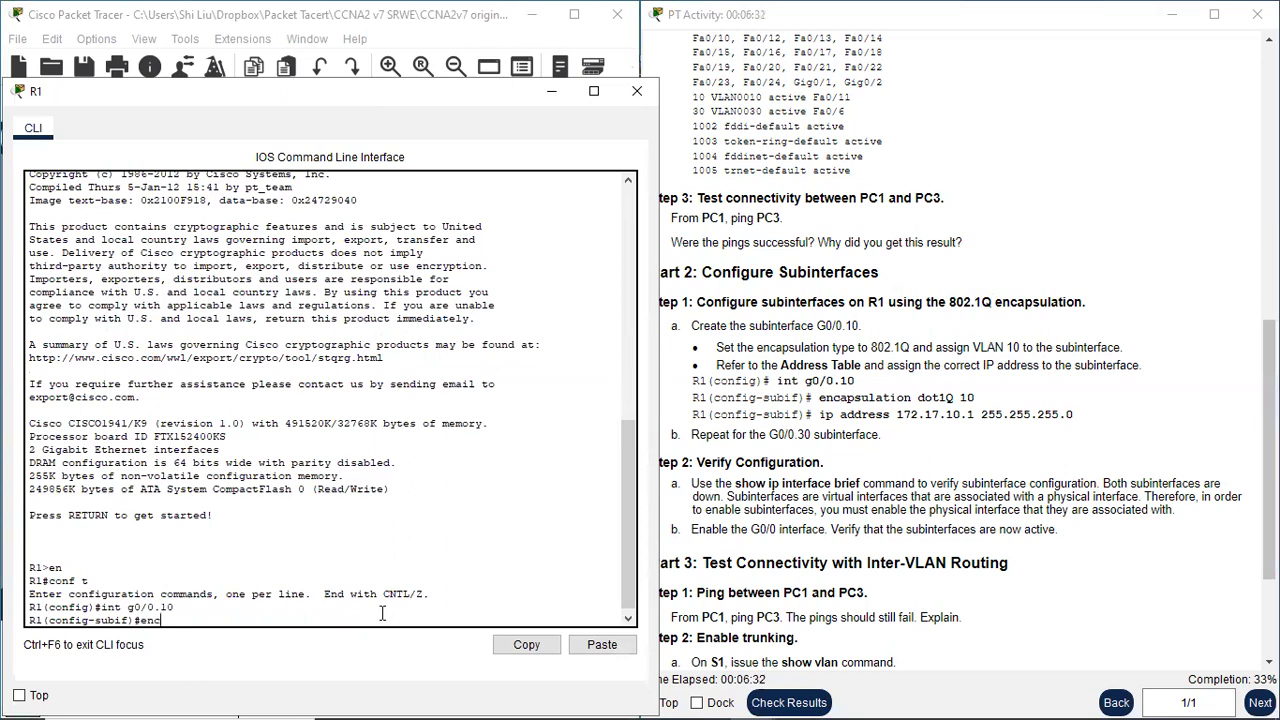
{"action": "type", "text": "encapsulation dot1q 10"}
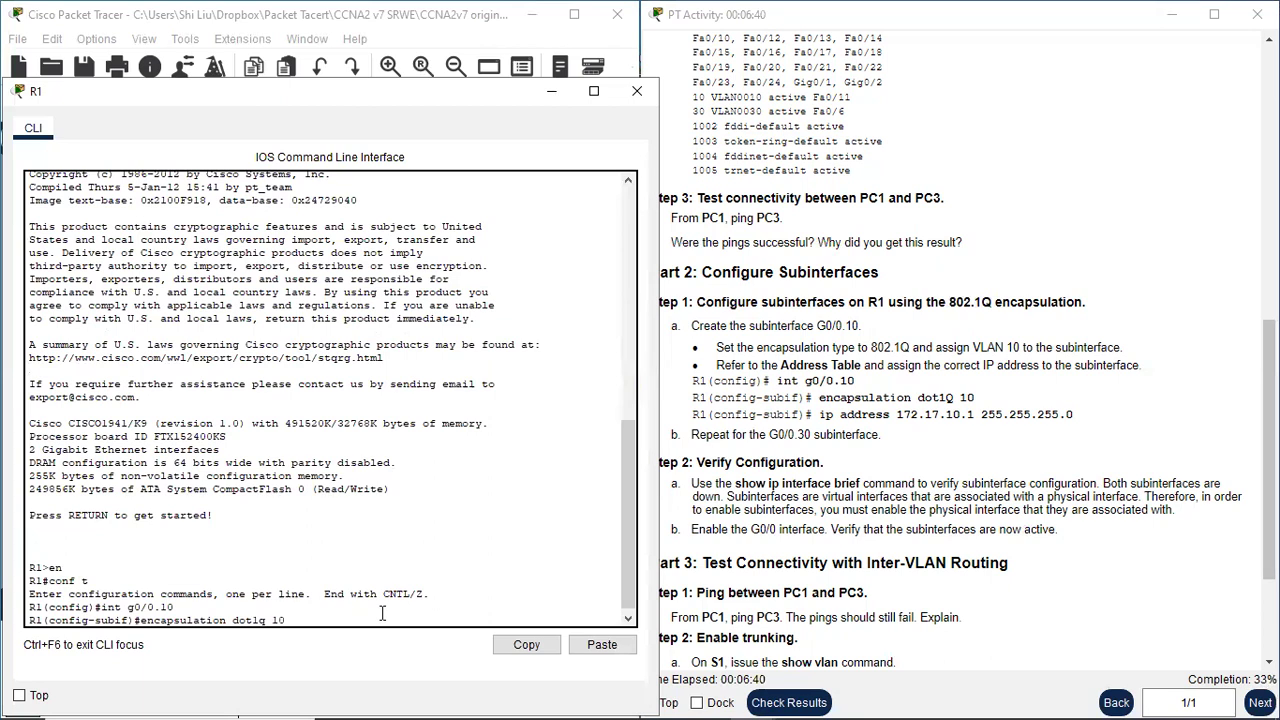
{"action": "key", "text": "Return"}
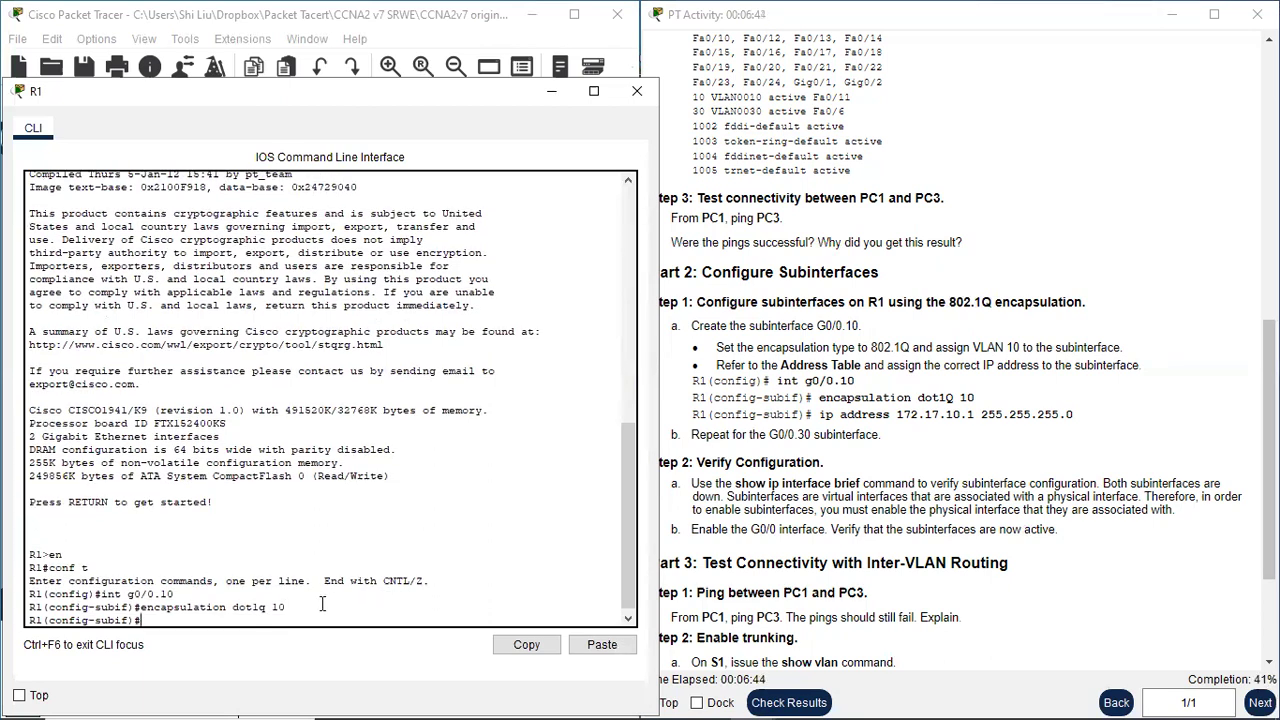
{"action": "mouse_move", "coordinate": [288, 609]}
{"action": "left_mouse_down"}
{"action": "mouse_move", "coordinate": [136, 608]}
{"action": "mouse_move", "coordinate": [284, 600]}
{"action": "left_mouse_up"}
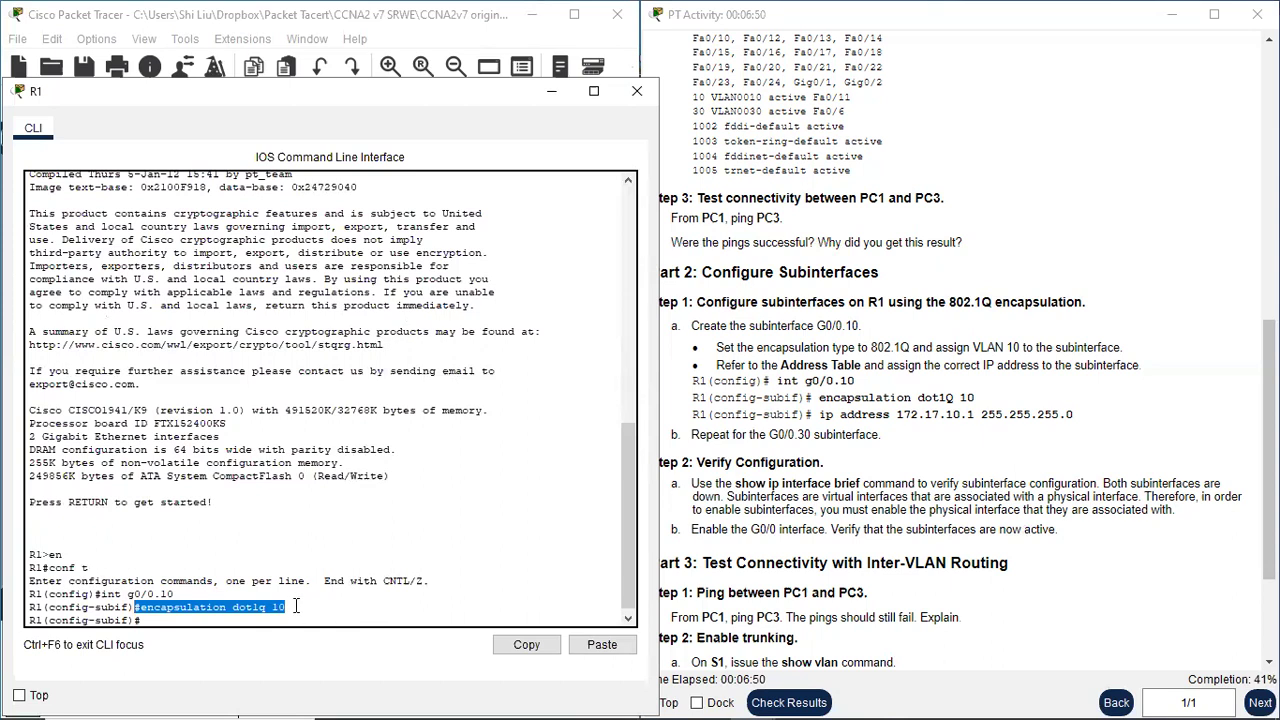
{"action": "left_click", "coordinate": [177, 621]}
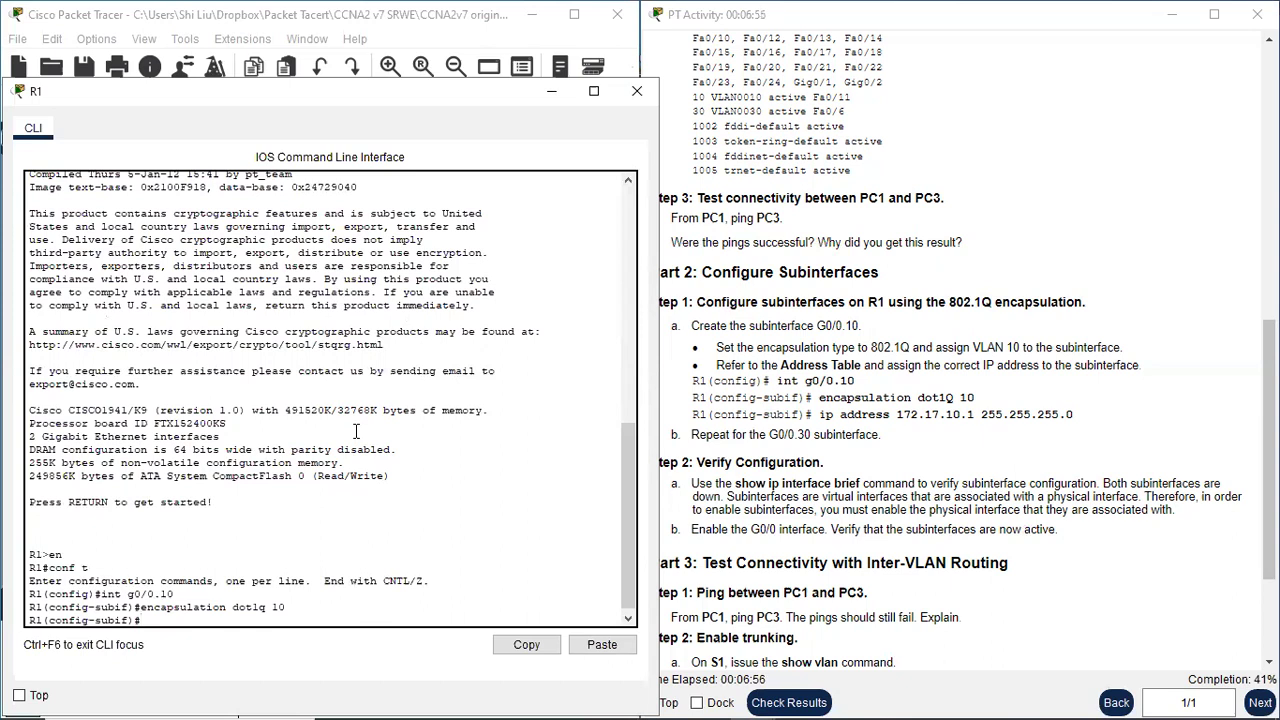
{"action": "type", "text": "ip address 172.17.10.1"}
{"action": "type", "text": "255.255"}
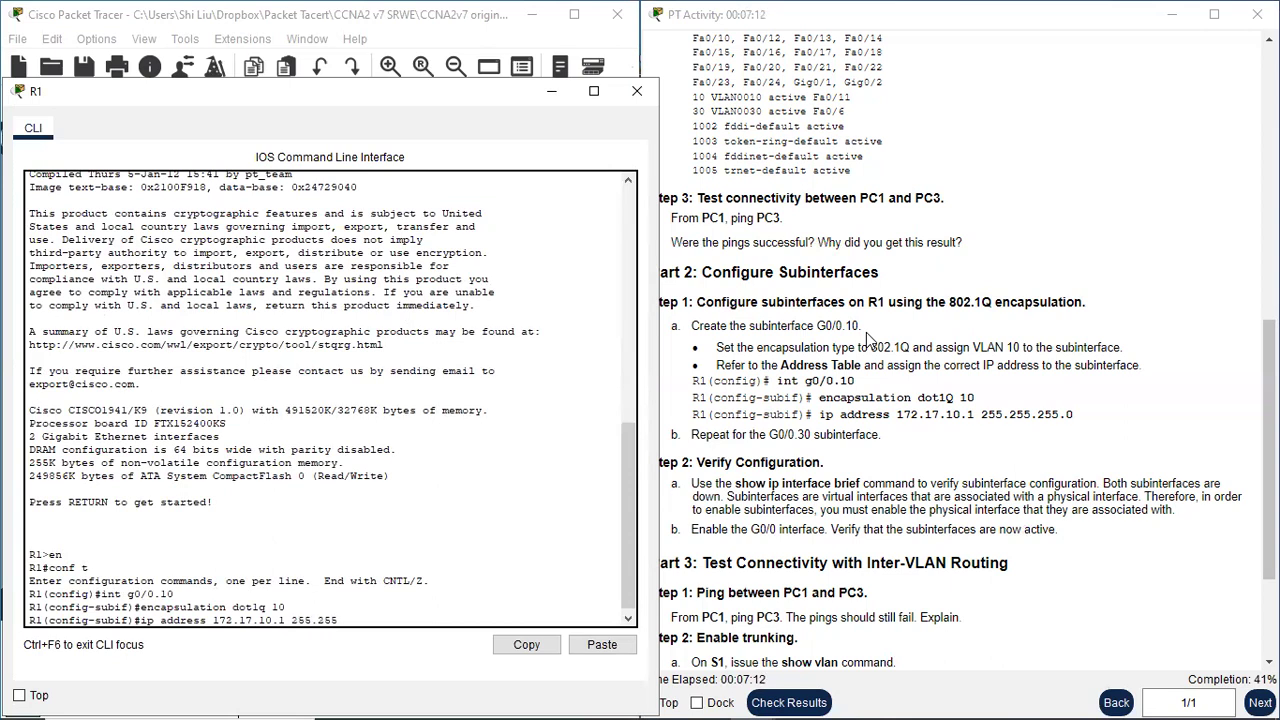
{"action": "type", "text": ".255.0"}
{"action": "key", "text": "Return"}
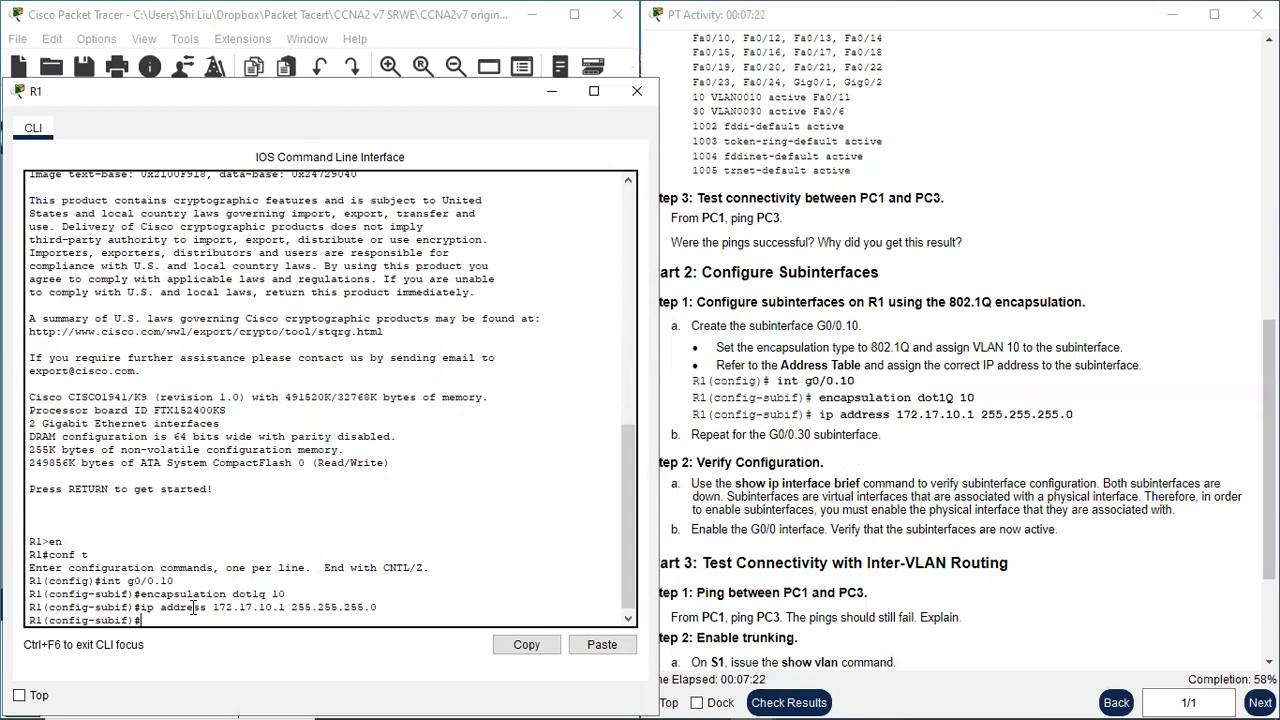
Create subinterface G0/0.30 with 802.1Q encapsulation for VLAN 30.
{"action": "key", "text": "Return"}
{"action": "key", "text": "Return"}
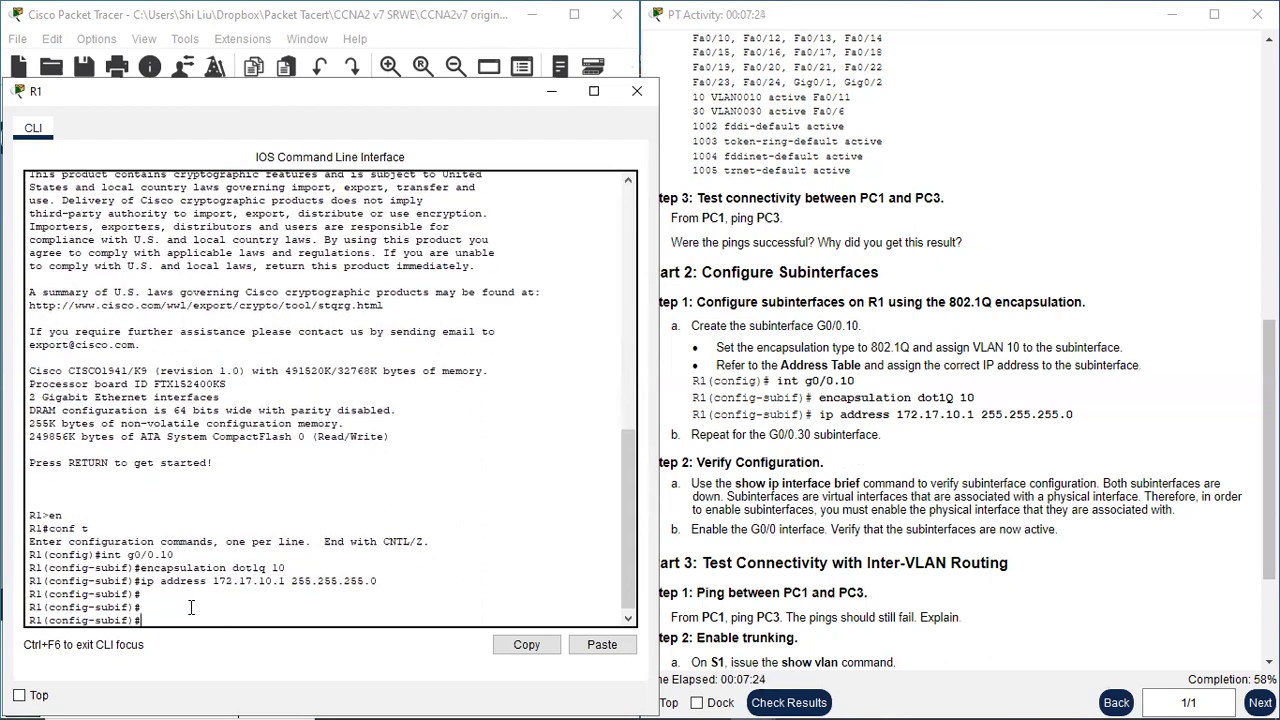
{"action": "type", "text": "int g0/0.30"}
{"action": "key", "text": "Return"}
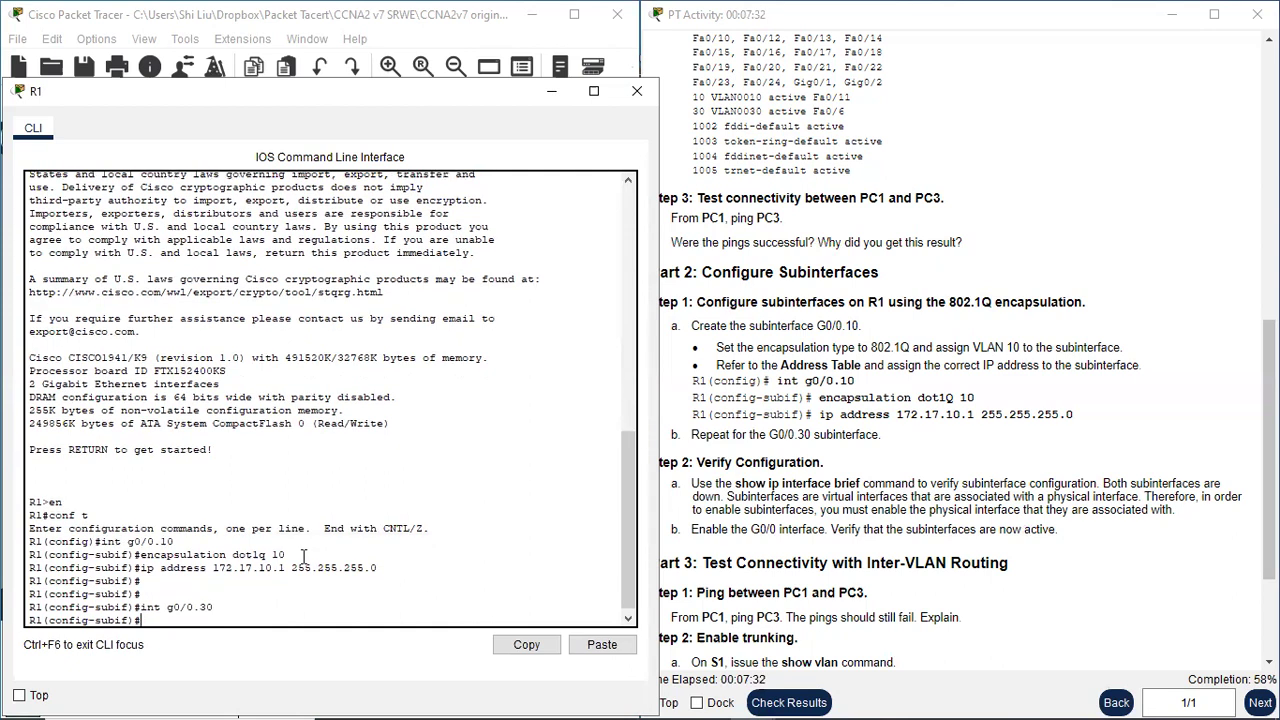
{"action": "type", "text": "encapsulation dot1q 10"}
{"action": "key", "text": "BackSpace"}
{"action": "key", "text": "Return"}
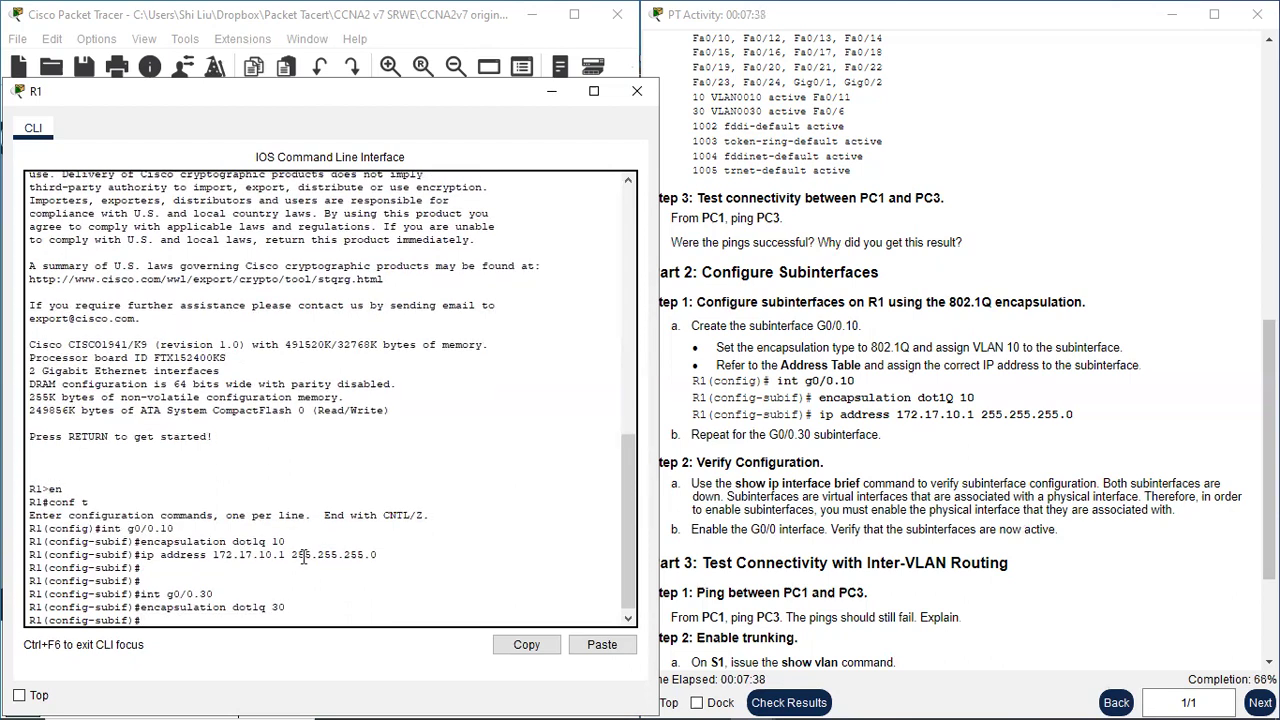
Assign 172.17.30.1 255.255.255.0 to G0/0.30.
{"action": "type", "text": "ip address"}
{"action": "left_click_drag", "start_coordinate": [840, 414], "coordinate": [1036, 410]}
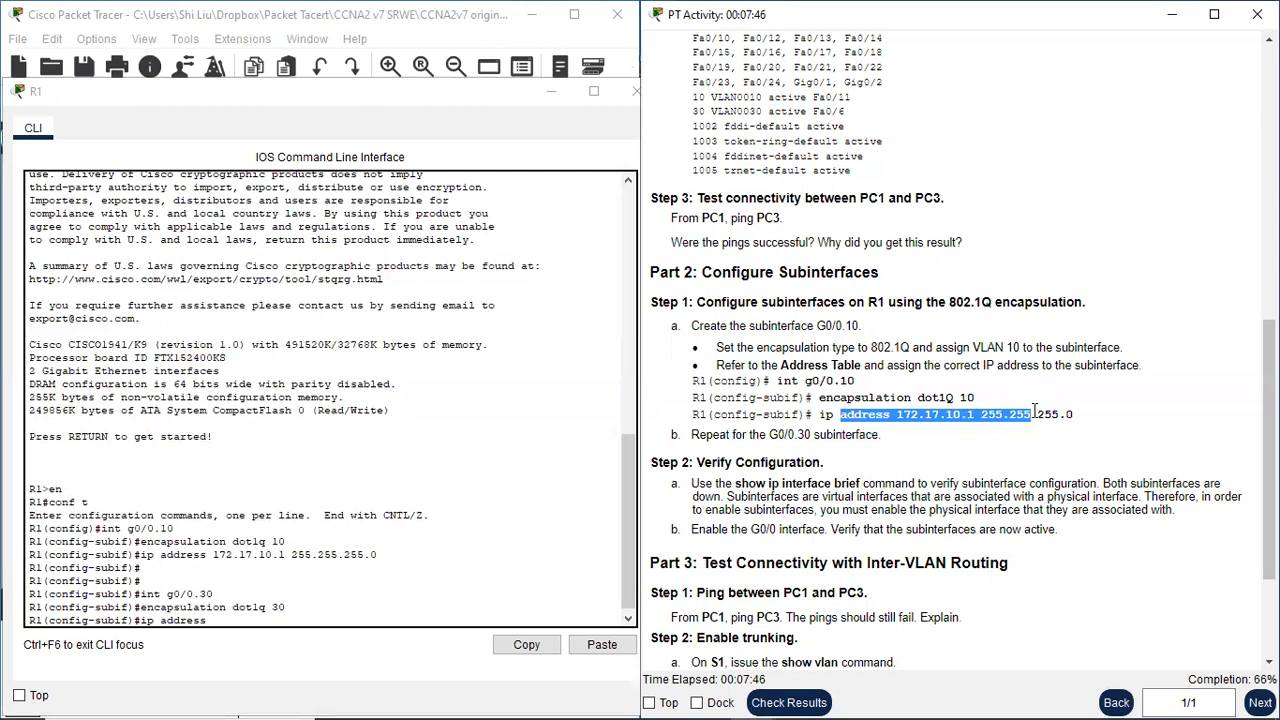
{"action": "scroll", "coordinate": [926, 336], "scroll_direction": "up", "scroll_amount": 5}
{"action": "scroll", "coordinate": [926, 328], "scroll_direction": "up", "scroll_amount": 3}
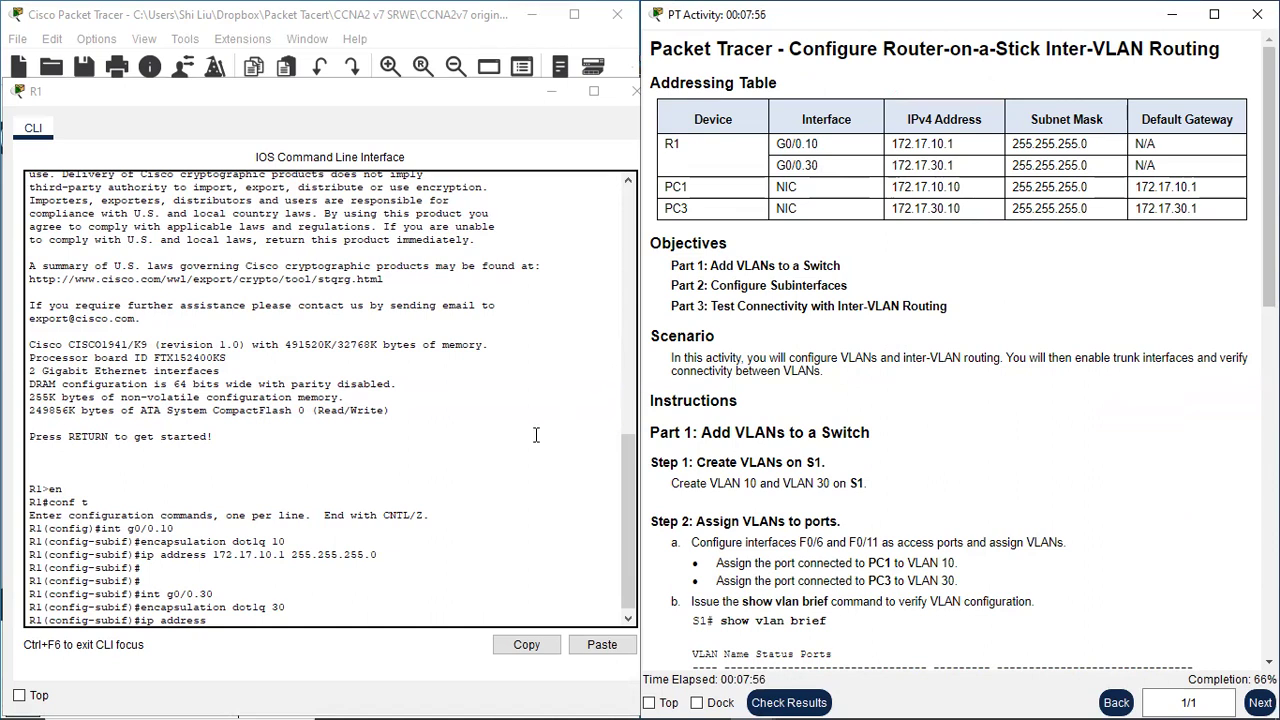
{"action": "left_click", "coordinate": [236, 618]}
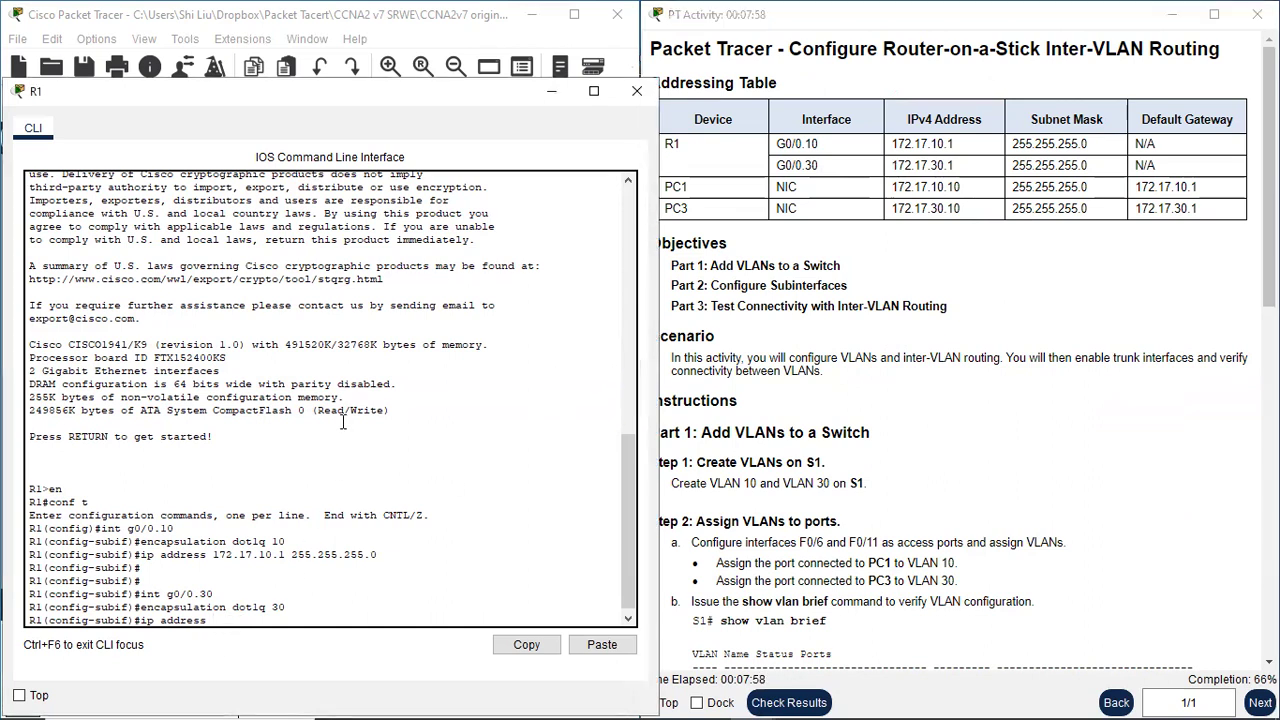
{"action": "type", "text": "72.17.30.1"}
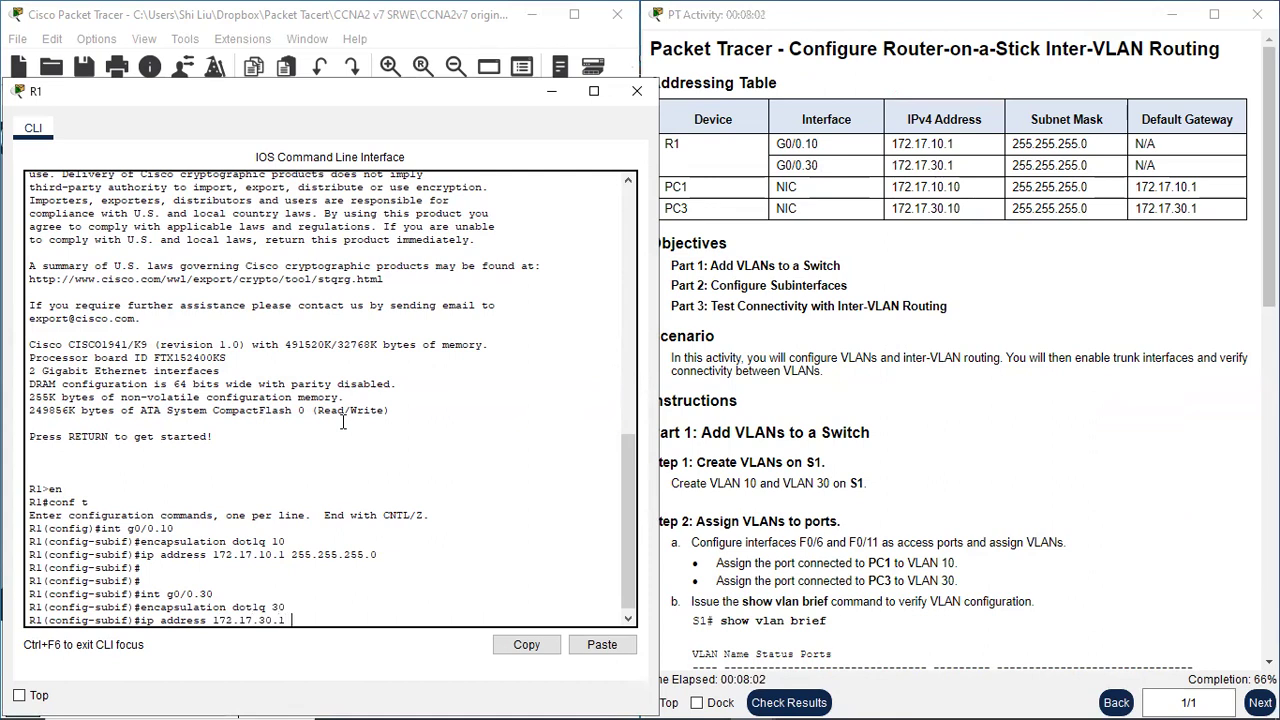
{"action": "type", "text": " 255.255.255.255.0"}
{"action": "key", "text": "Return"}
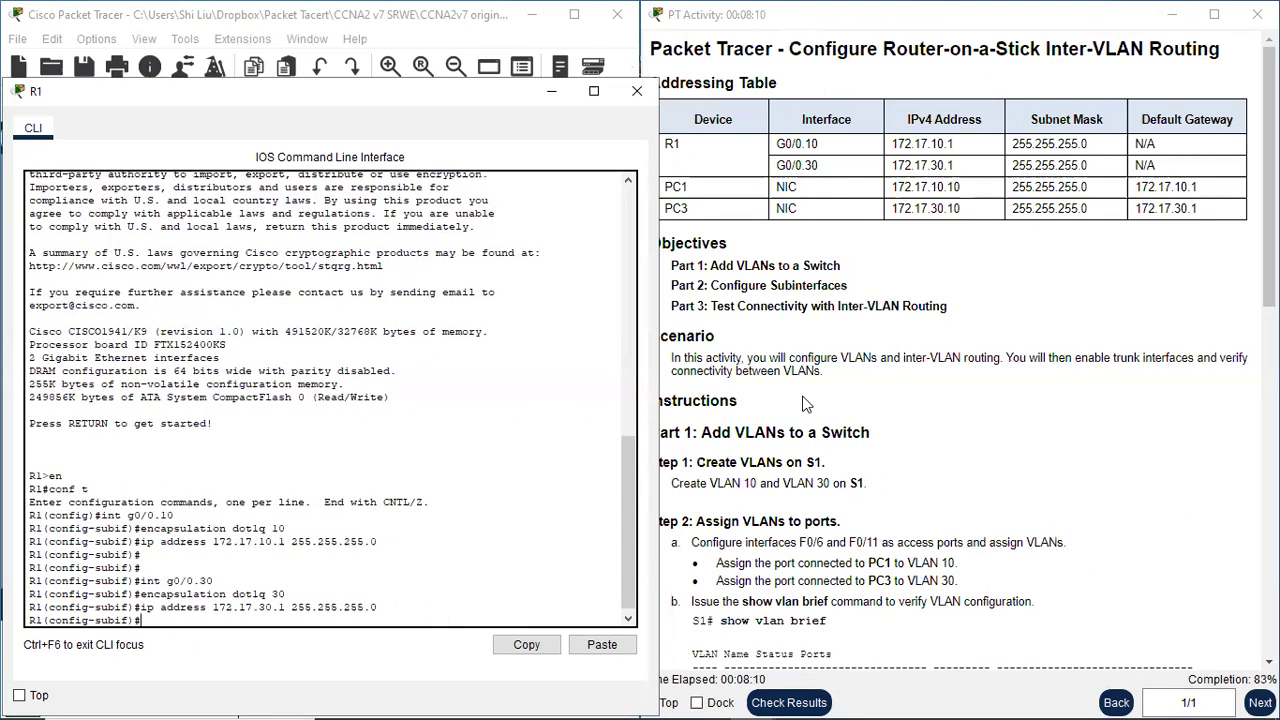
{"action": "scroll", "coordinate": [898, 400], "scroll_direction": "down", "scroll_amount": 5}
{"action": "scroll", "coordinate": [898, 400], "scroll_direction": "down", "scroll_amount": 2}
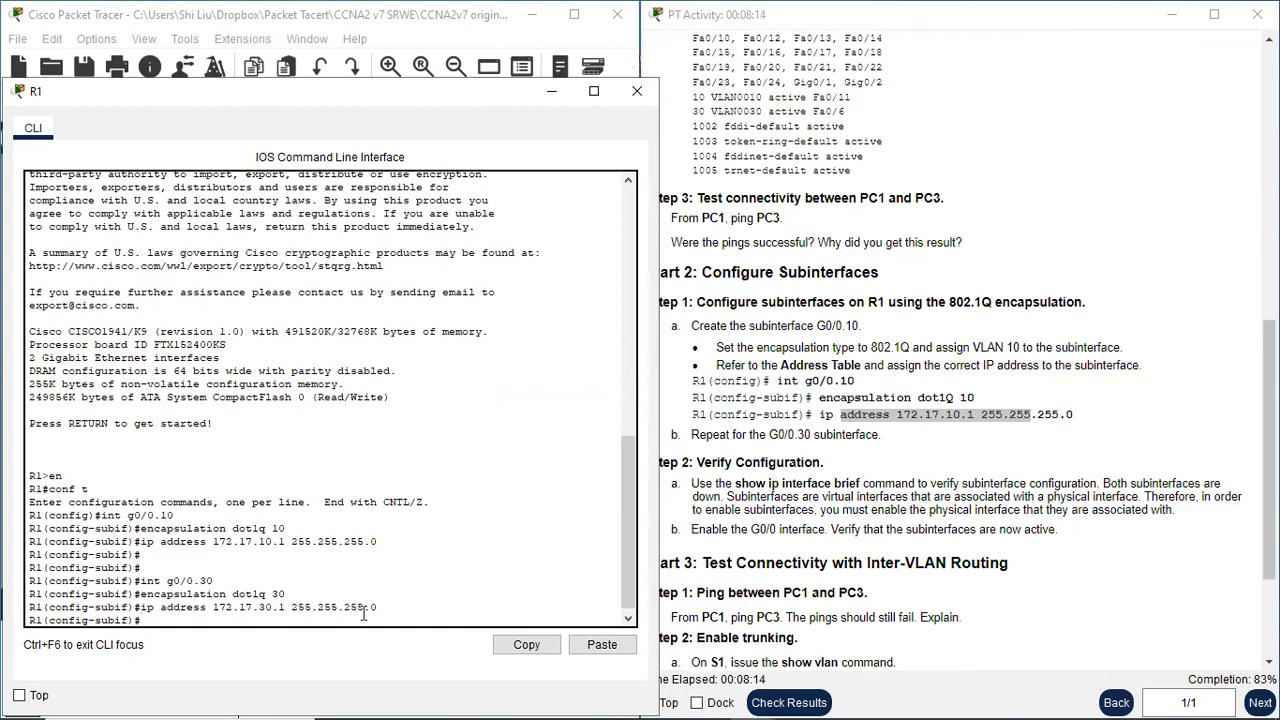
Exit configuration and run sh ip int brief to review the G0/0.10 and G0/0.30 rows.
{"action": "type", "text": "end"}
{"action": "key", "text": "Return"}
{"action": "type", "text": "sh"}
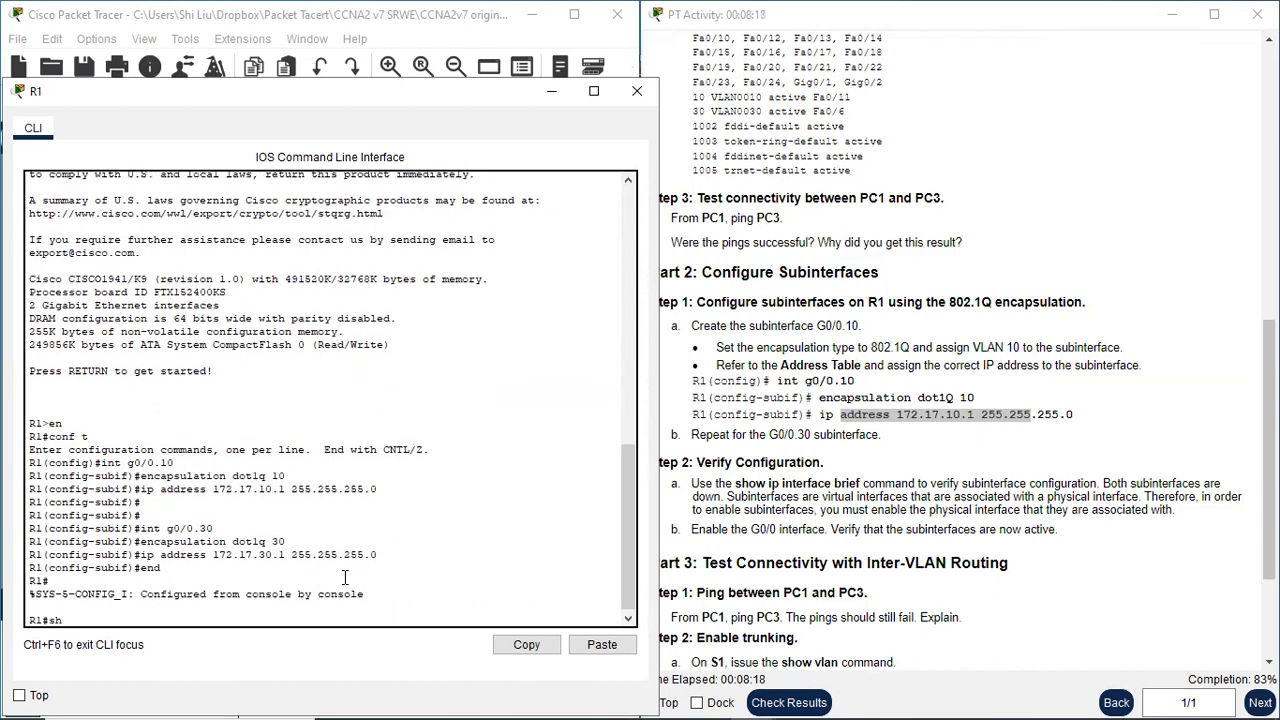
{"action": "type", "text": " ip int brie"}
{"action": "key", "text": "Return"}
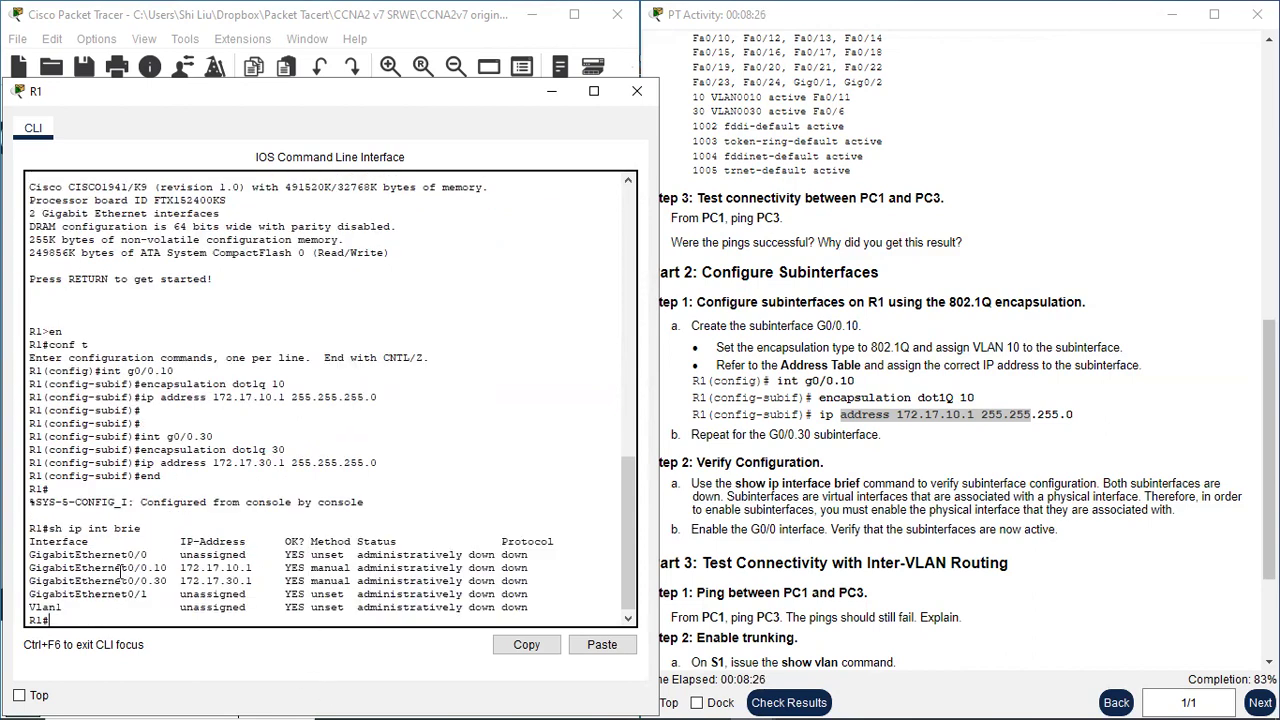
{"action": "left_click_drag", "start_coordinate": [121, 570], "coordinate": [537, 583]}
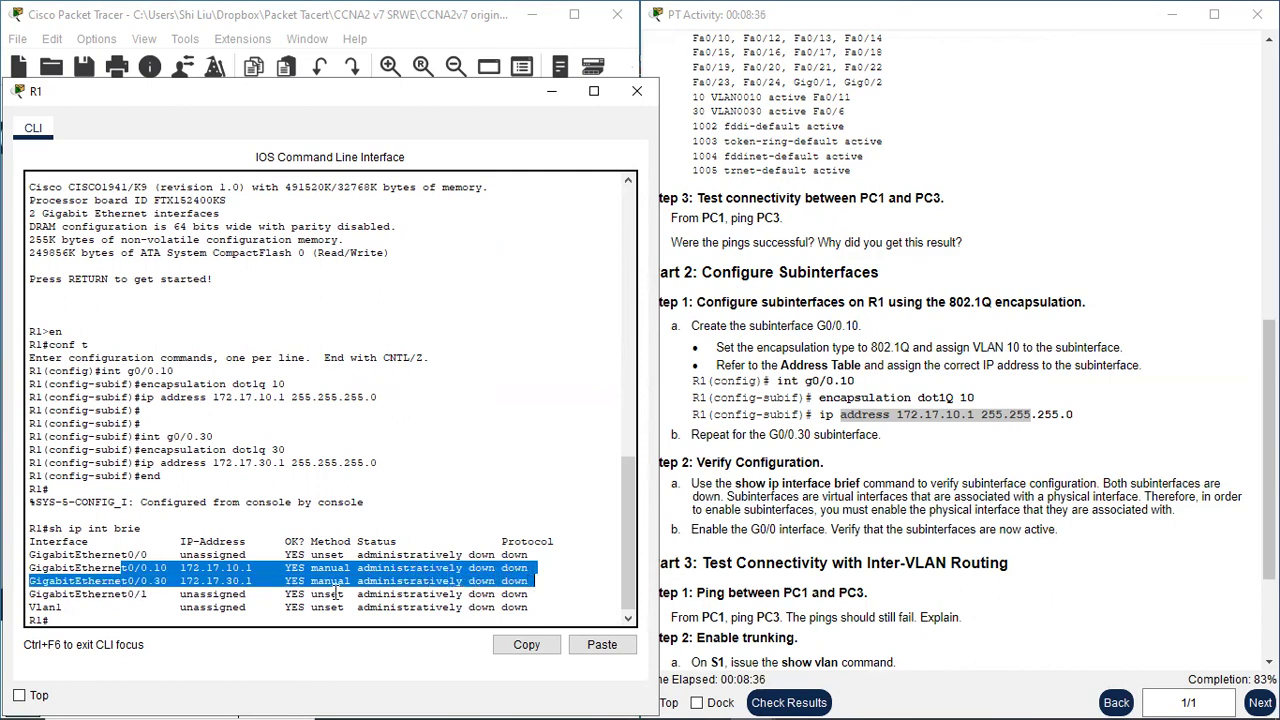
{"action": "left_click", "coordinate": [125, 620]}
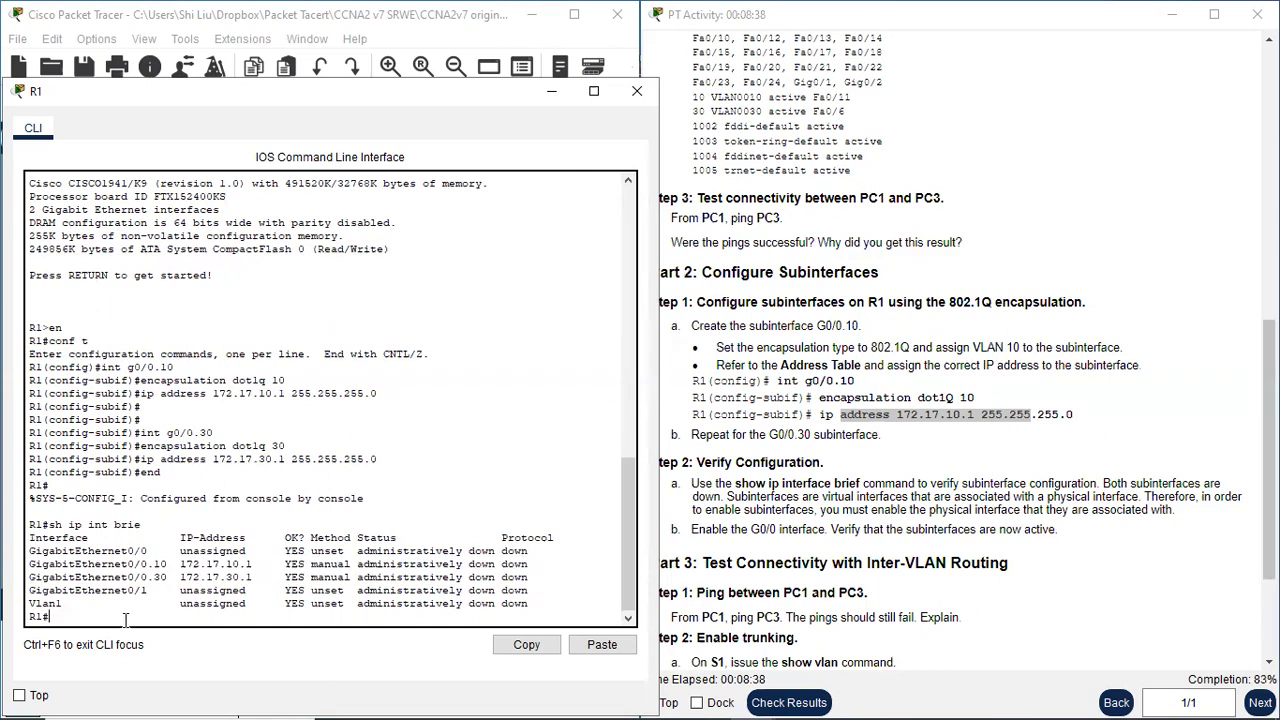
{"action": "key", "text": "Return"}
{"action": "key", "text": "Return"}
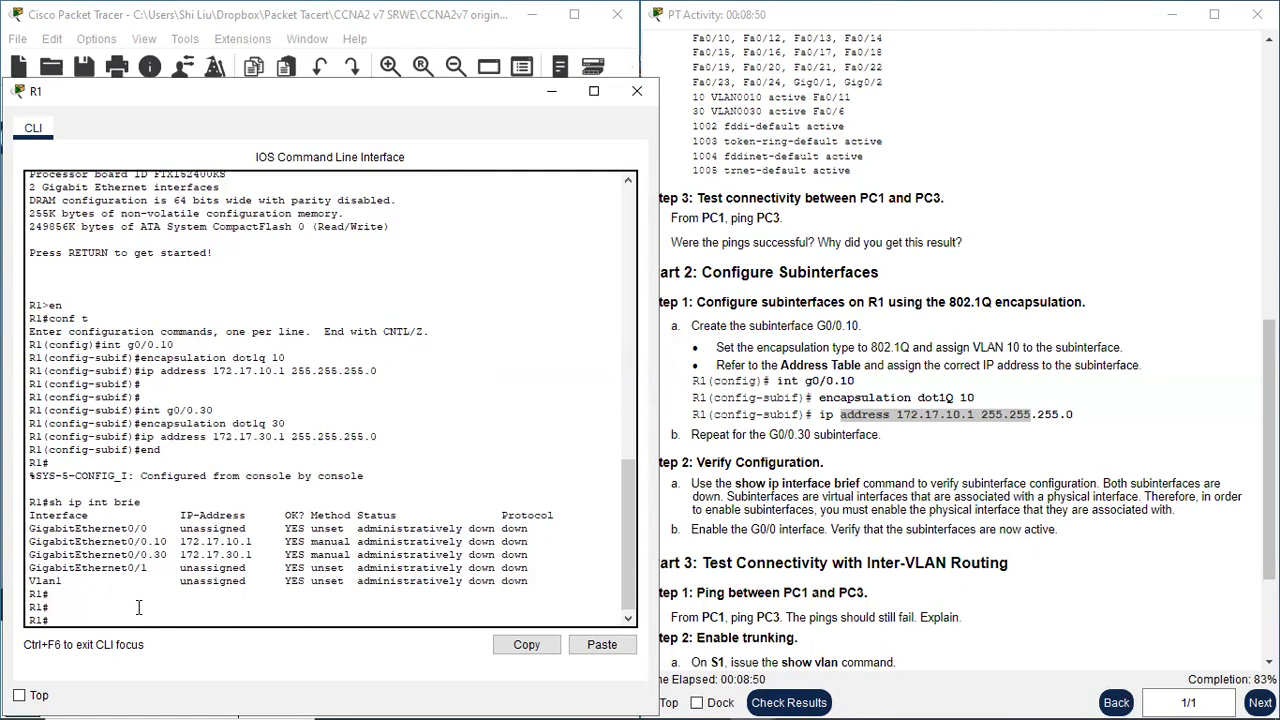
{"action": "left_click_drag", "start_coordinate": [140, 541], "coordinate": [320, 556]}
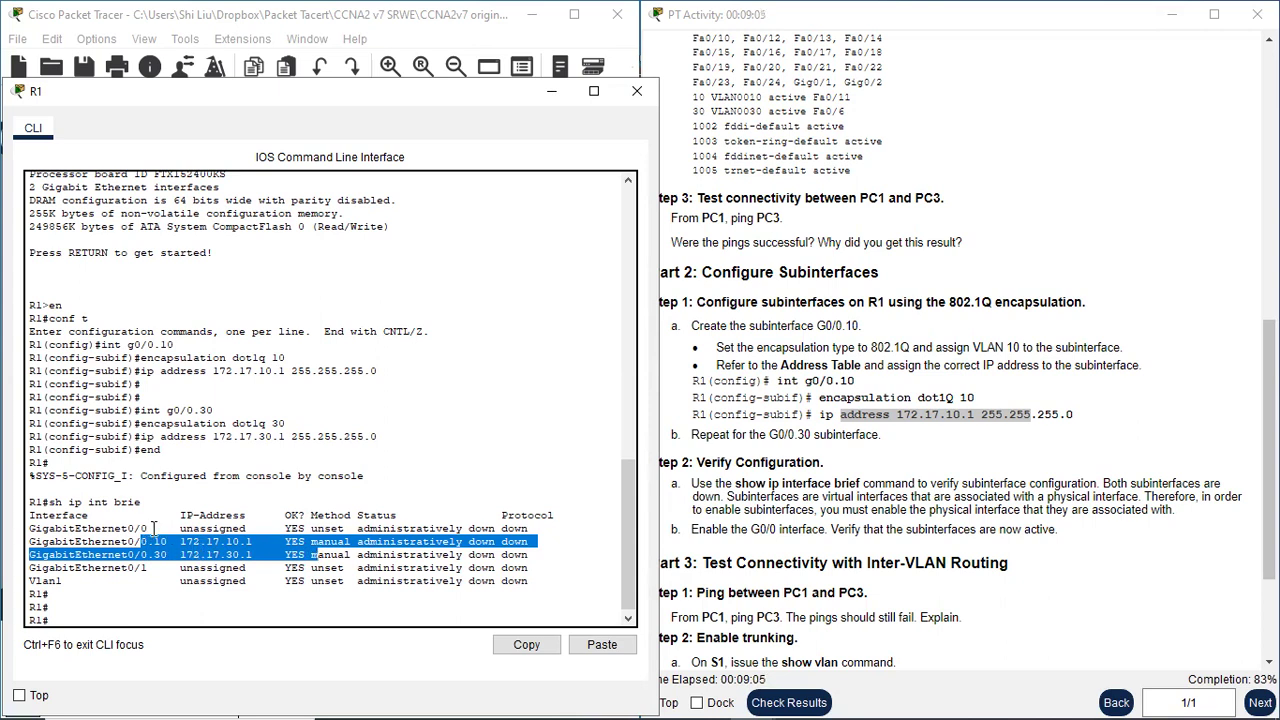
{"action": "mouse_move", "coordinate": [147, 528]}
{"action": "left_mouse_down"}
{"action": "mouse_move", "coordinate": [122, 530]}
{"action": "mouse_move", "coordinate": [536, 530]}
{"action": "mouse_move", "coordinate": [147, 530]}
{"action": "left_mouse_up"}
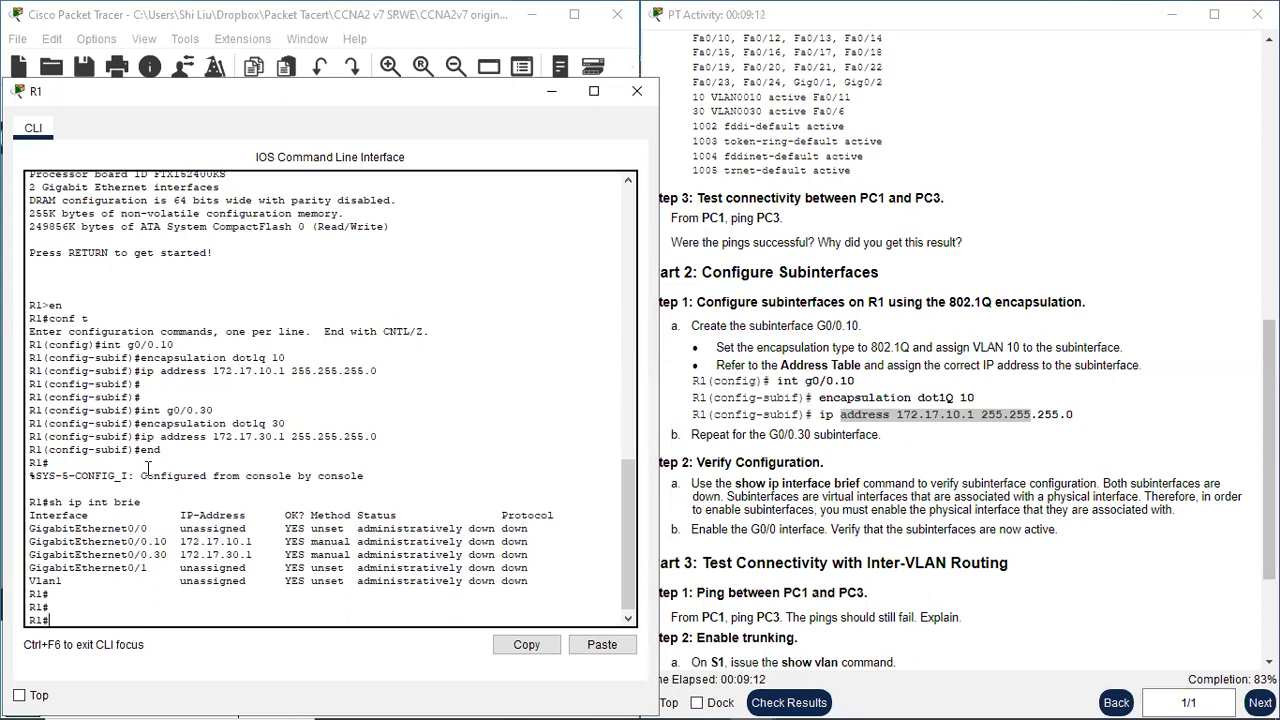
Enable R1's G0/0 physical interface with no shutdown.
{"action": "type", "text": "t"}
{"action": "key", "text": "Return"}
{"action": "type", "text": "int"}
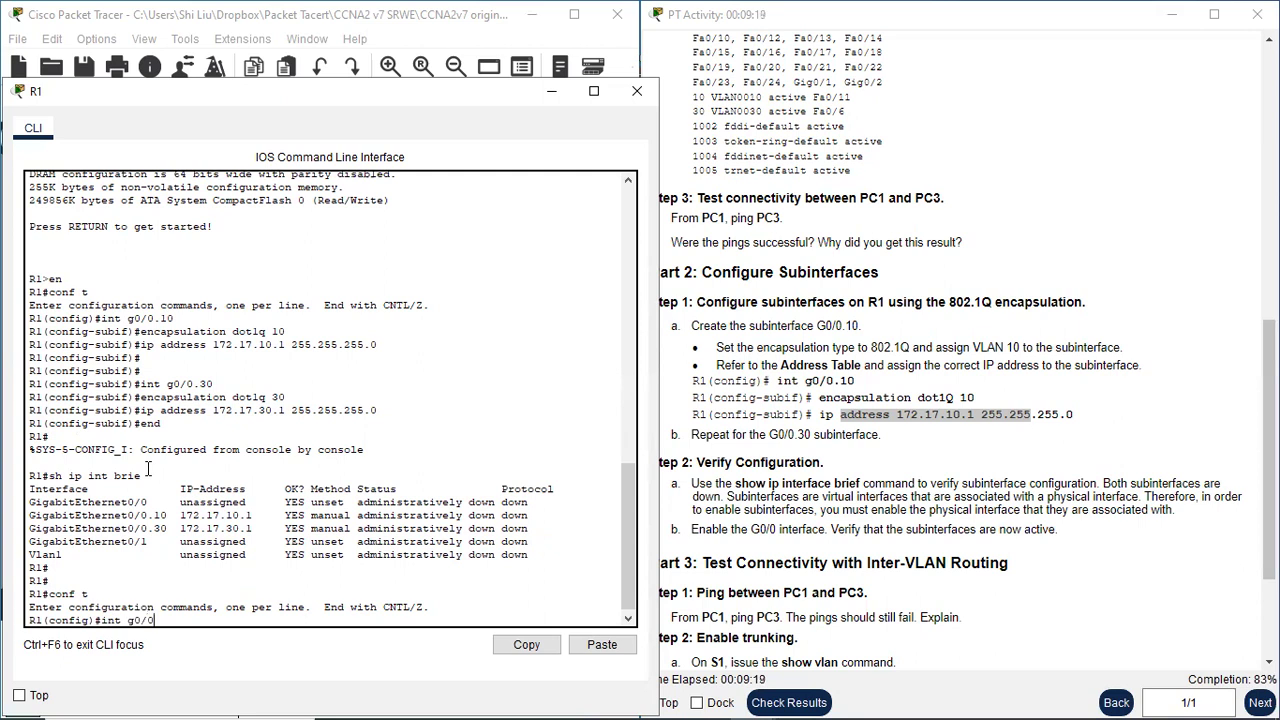
{"action": "type", "text": " g0/0"}
{"action": "key", "text": "Return"}
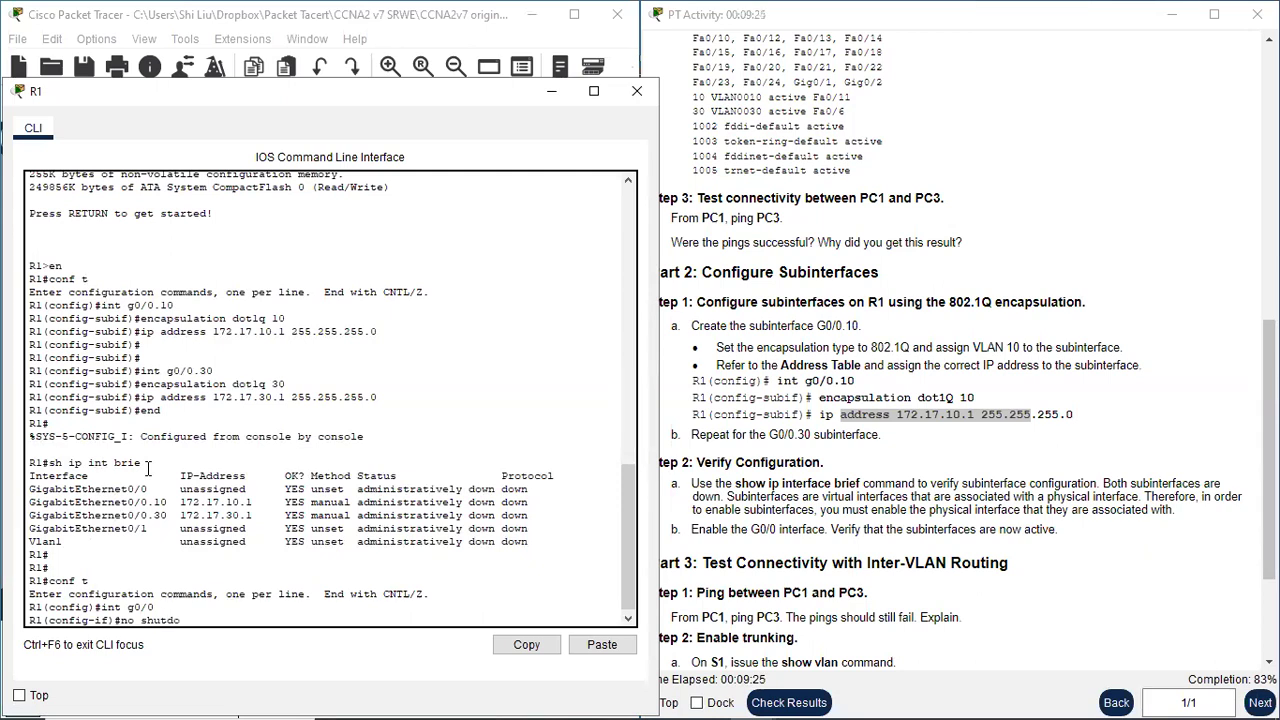
{"action": "type", "text": "no shutdown"}
{"action": "key", "text": "Return"}
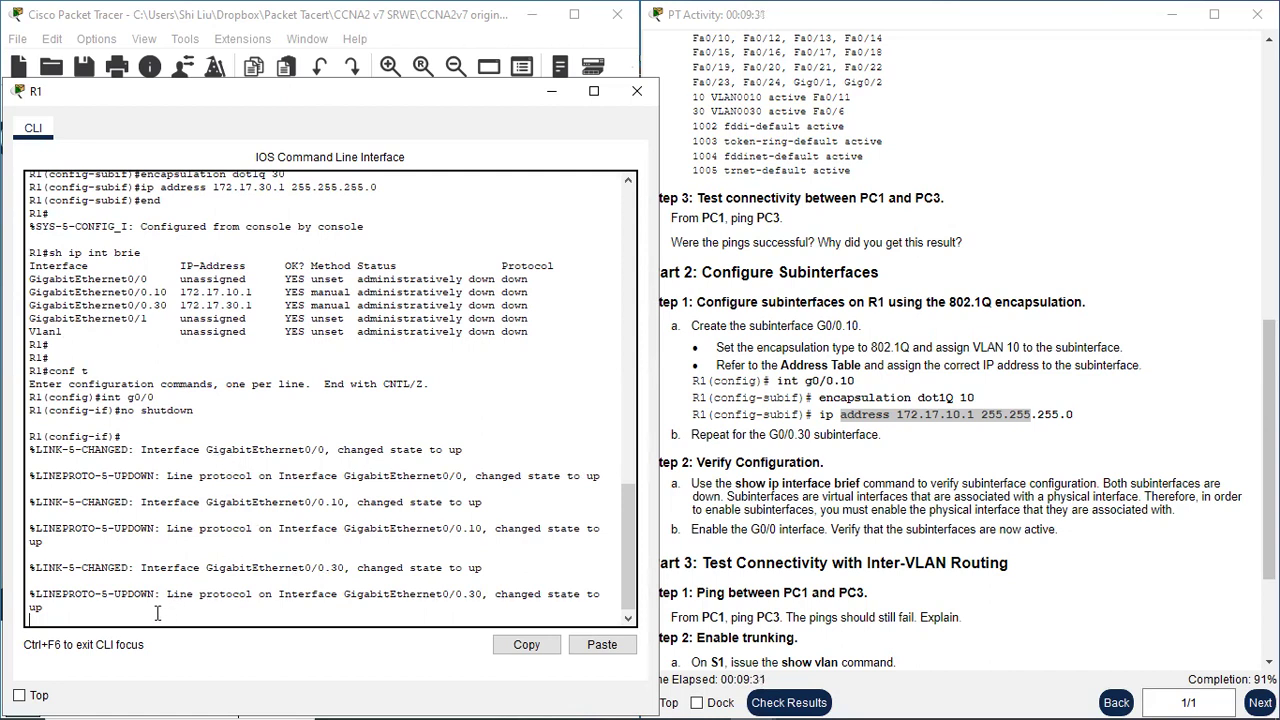
{"action": "key", "text": "Return"}
Exit configuration and confirm with sh ip int brief that G0/0 and both subinterfaces are up.
{"action": "type", "text": "end"}
{"action": "key", "text": "Return"}
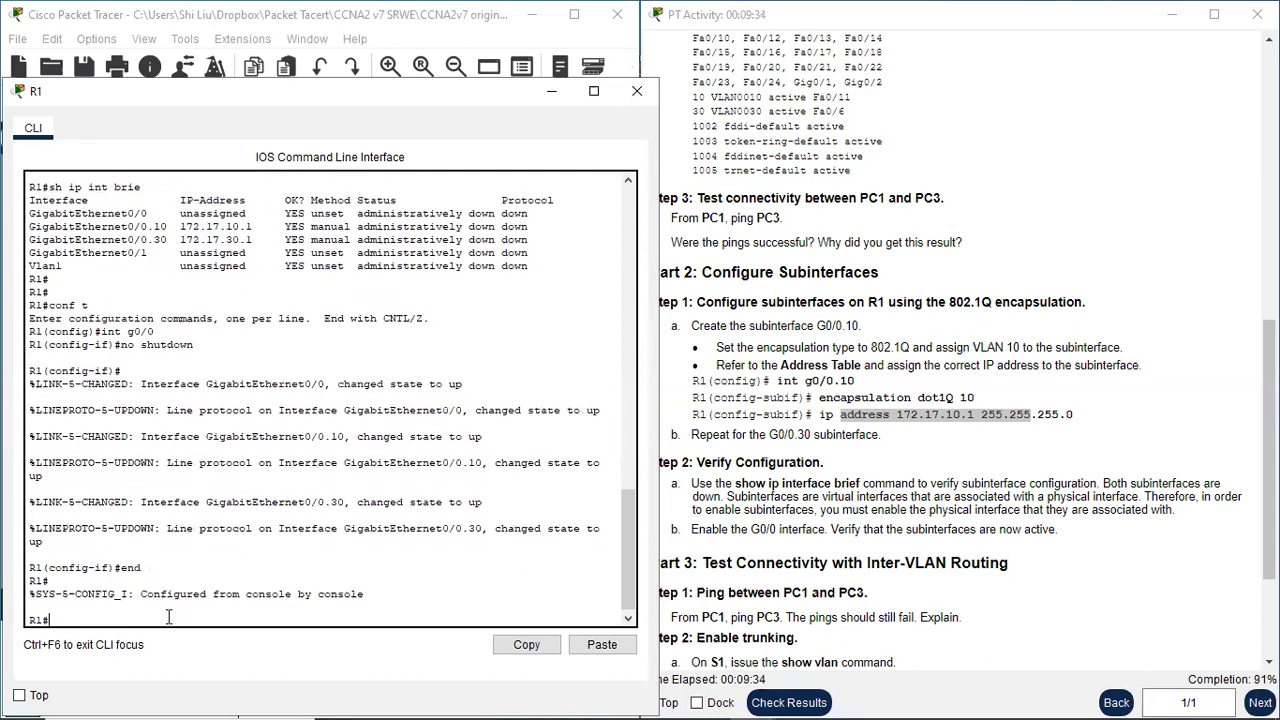
{"action": "type", "text": "sh ip int brie"}
{"action": "key", "text": "Return"}
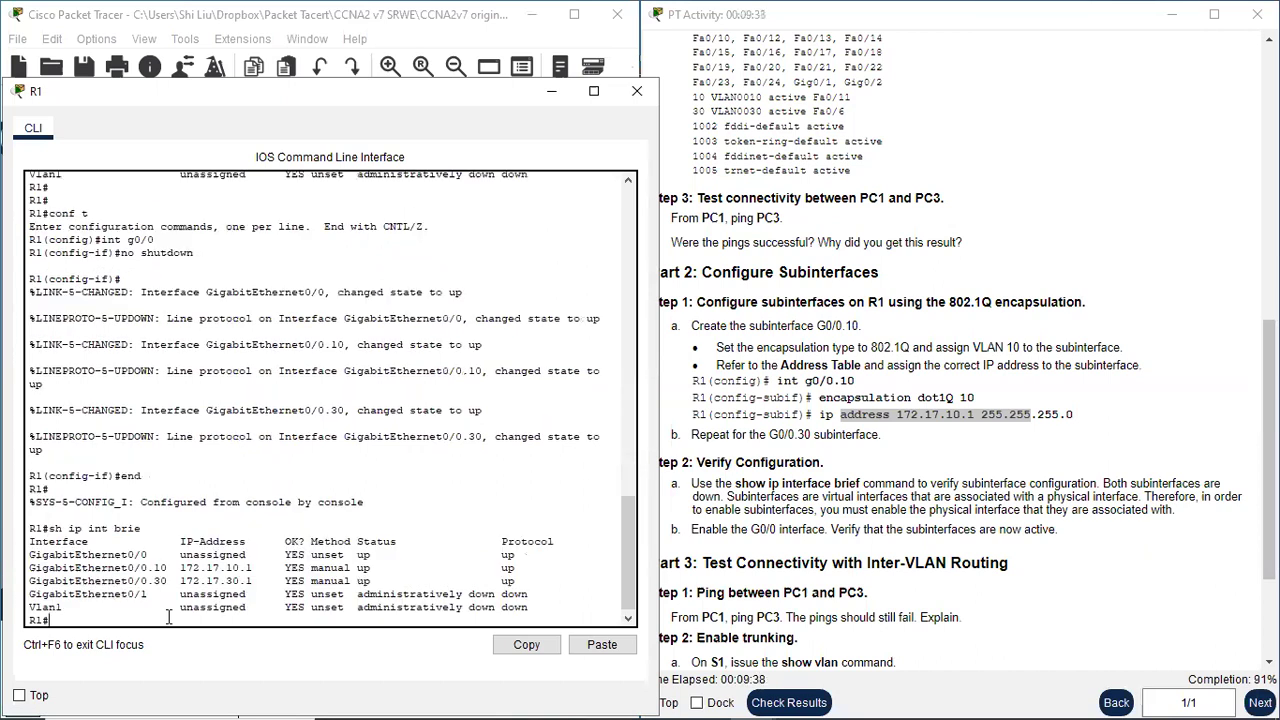
{"action": "left_click_drag", "start_coordinate": [124, 572], "coordinate": [536, 581]}
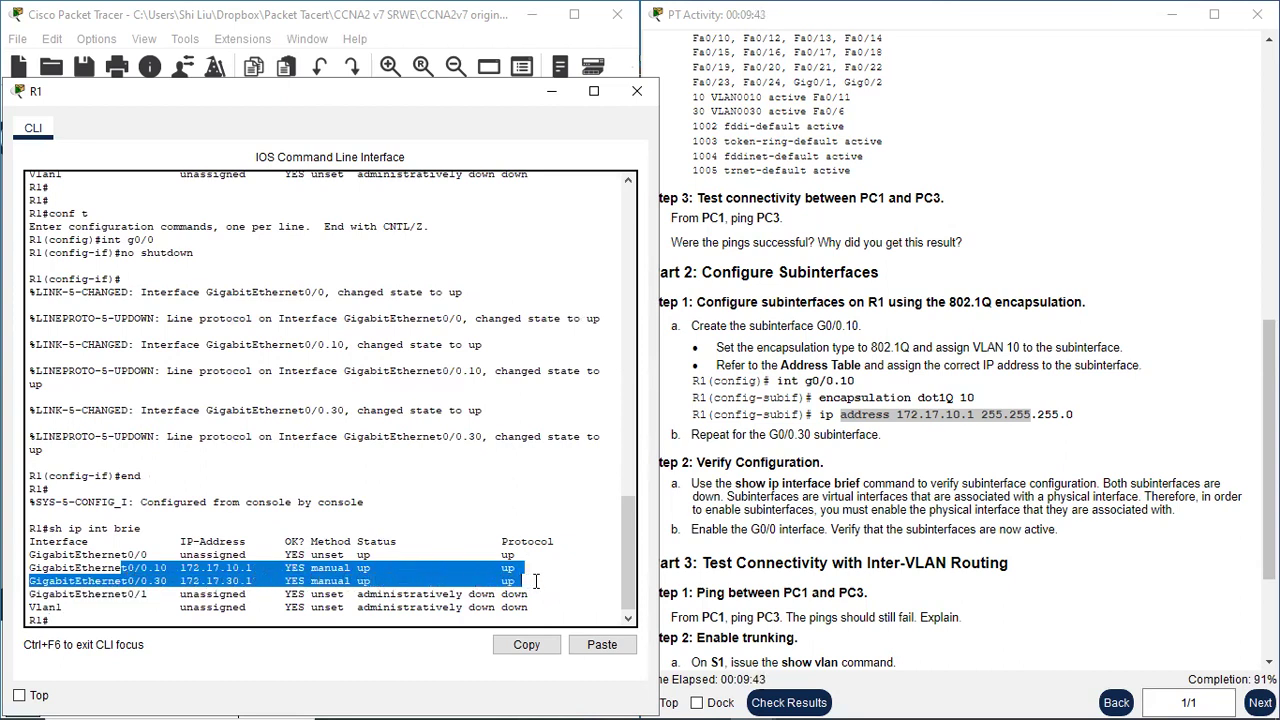
{"action": "scroll", "coordinate": [510, 500], "scroll_direction": "up", "scroll_amount": 7}
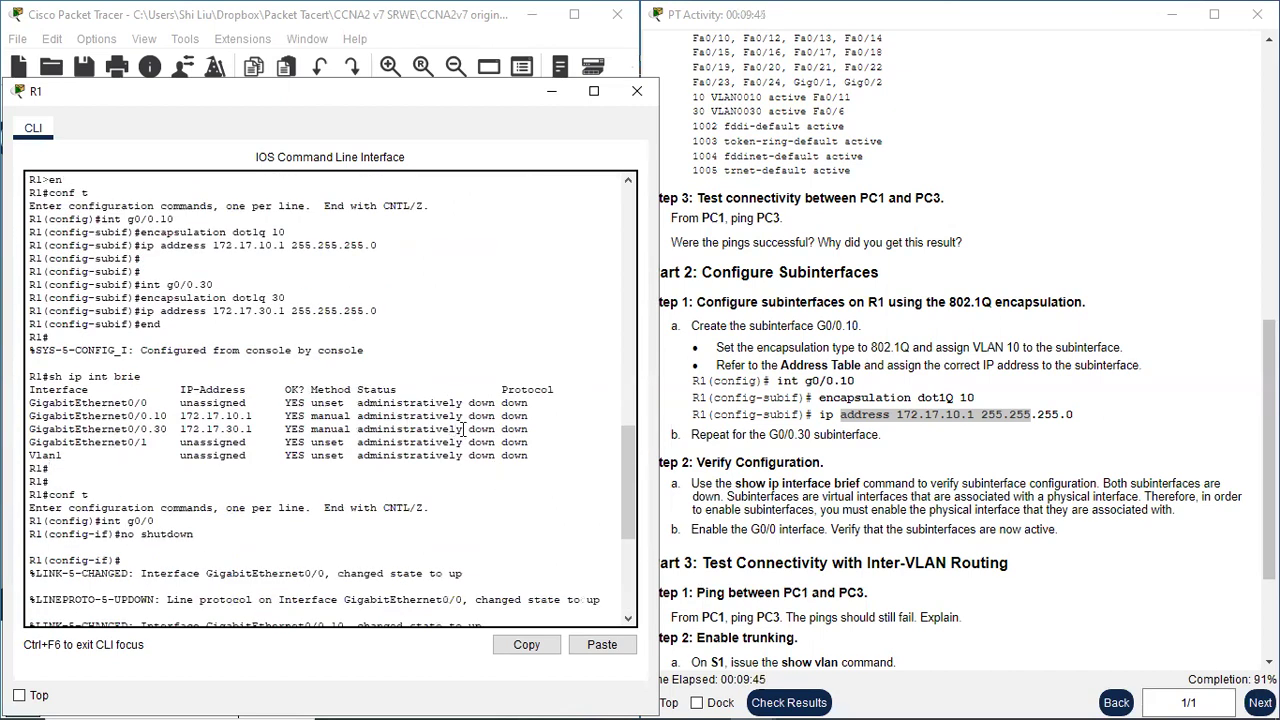
{"action": "scroll", "coordinate": [510, 540], "scroll_direction": "down", "scroll_amount": 7}
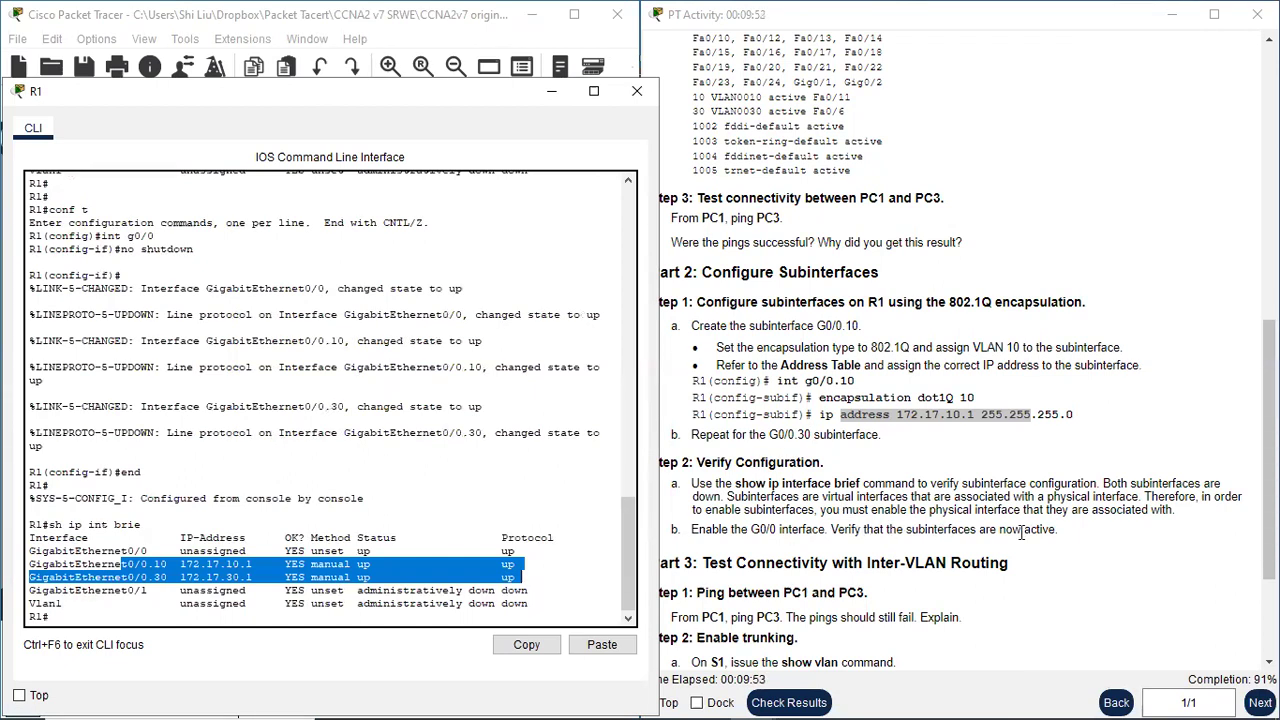
{"action": "left_click_drag", "start_coordinate": [917, 530], "coordinate": [1002, 530]}
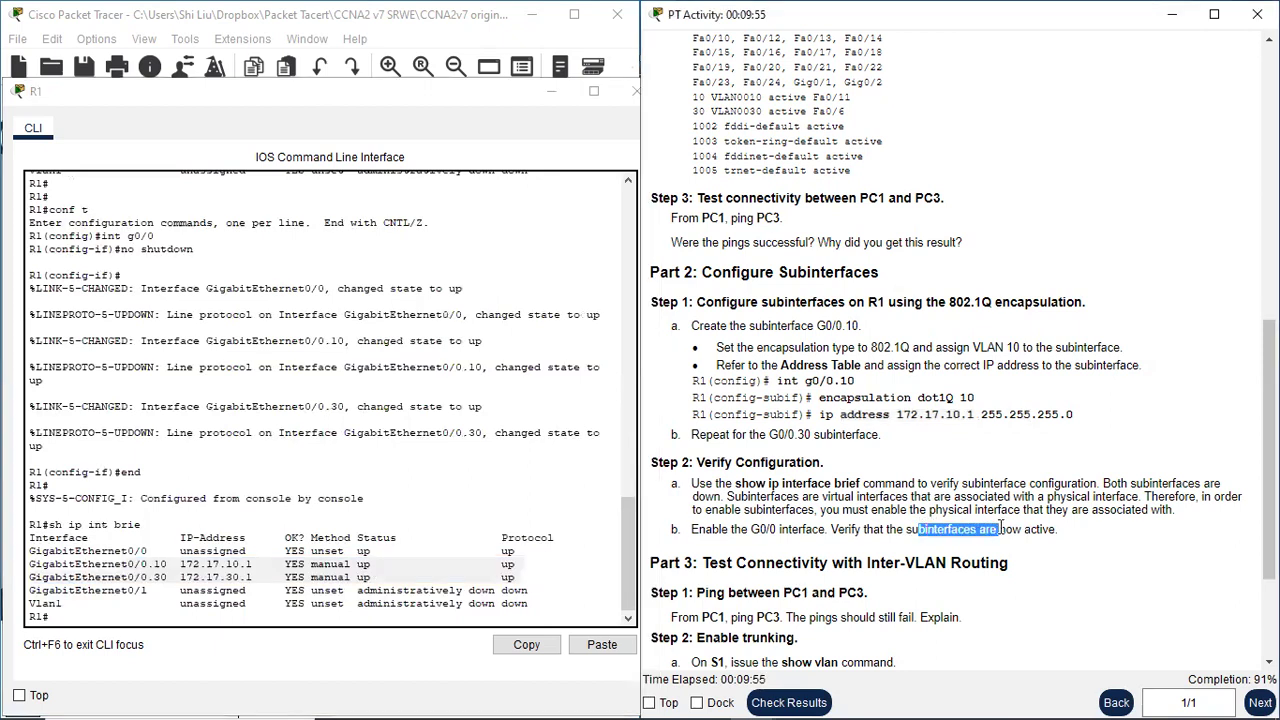
{"action": "scroll", "coordinate": [1002, 528], "scroll_direction": "down", "scroll_amount": 3}
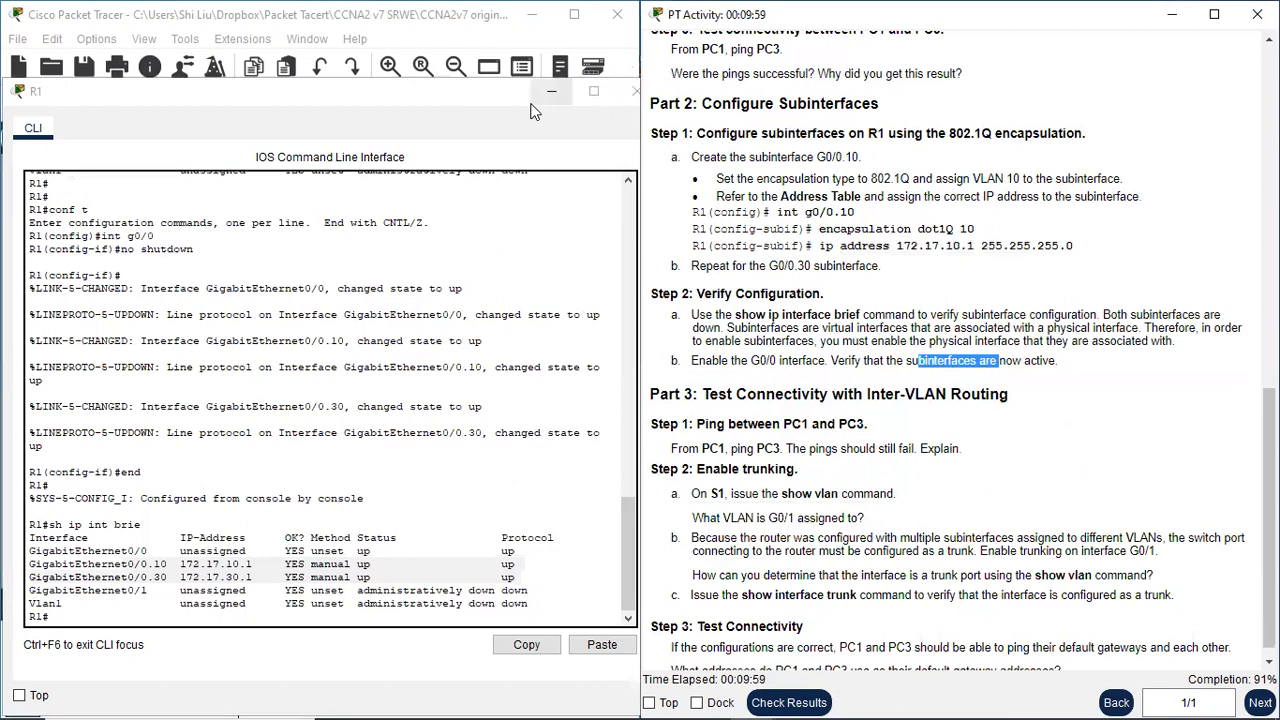
Close R1's window and rerun the ping to 172.17.30.10 from PC1's command prompt.
{"action": "left_click", "coordinate": [634, 91]}
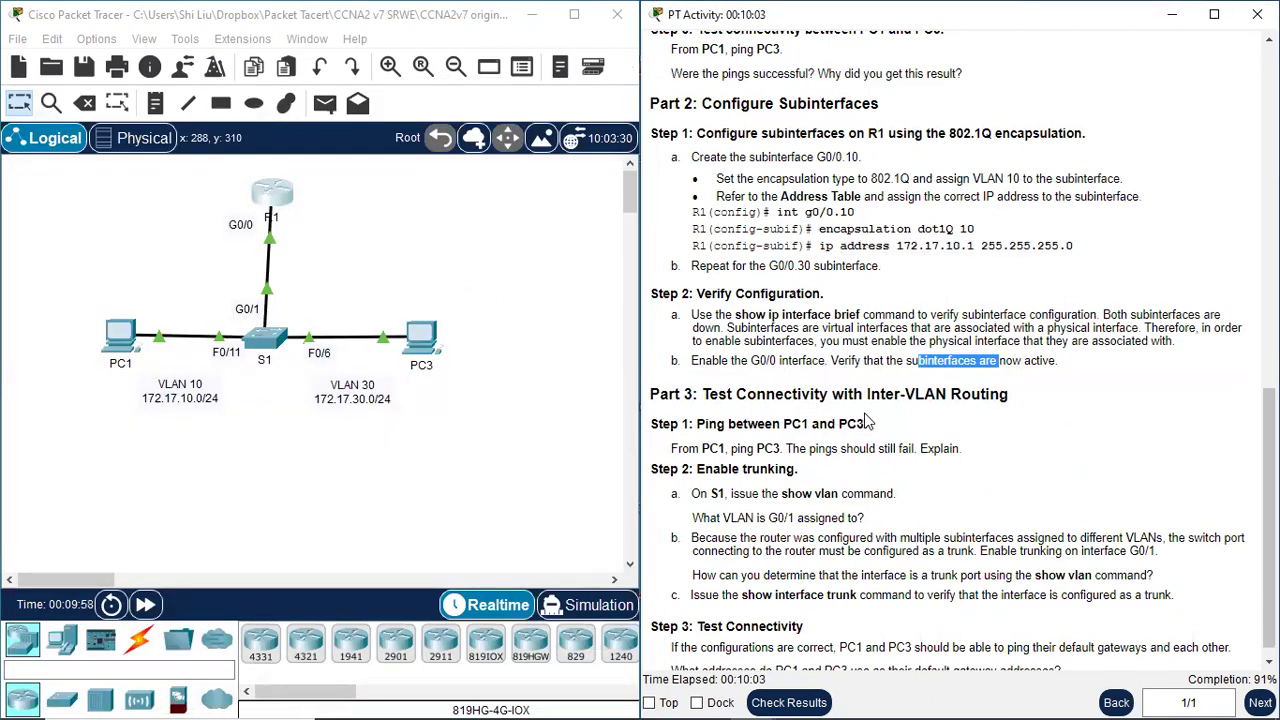
{"action": "left_click", "coordinate": [120, 336]}
{"action": "left_click", "coordinate": [750, 160]}
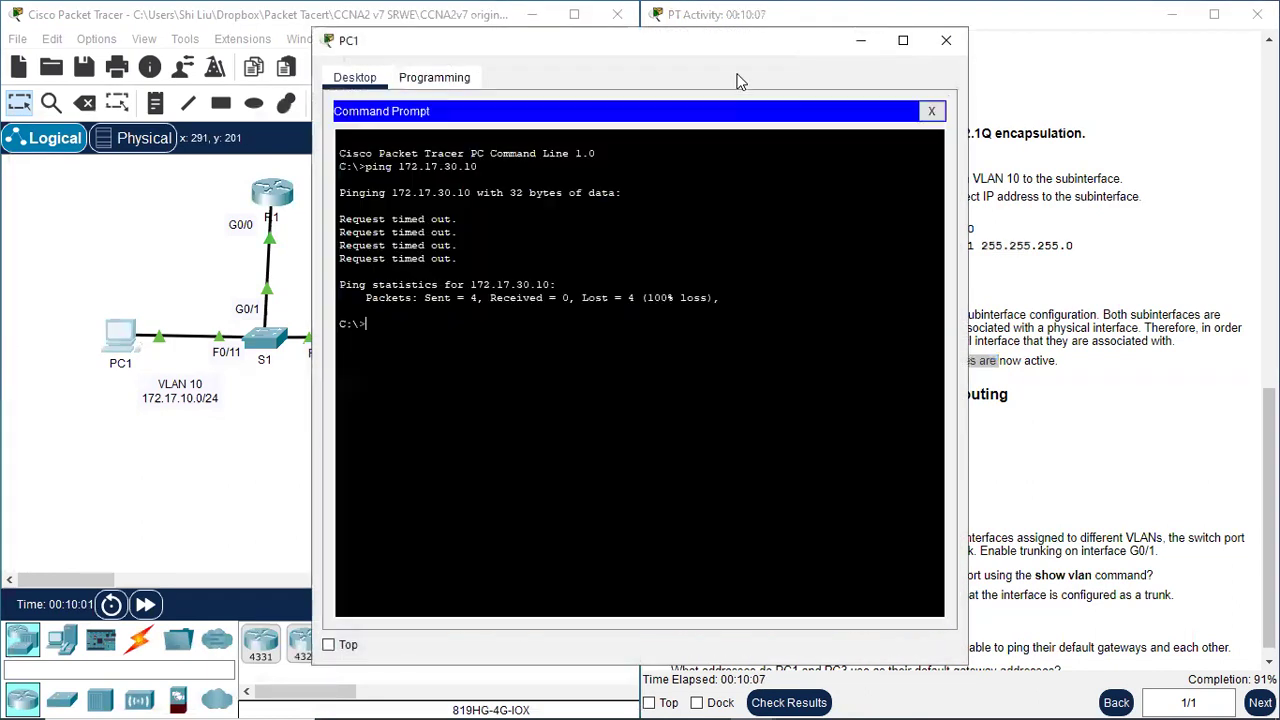
{"action": "left_click_drag", "start_coordinate": [757, 48], "coordinate": [815, 46]}
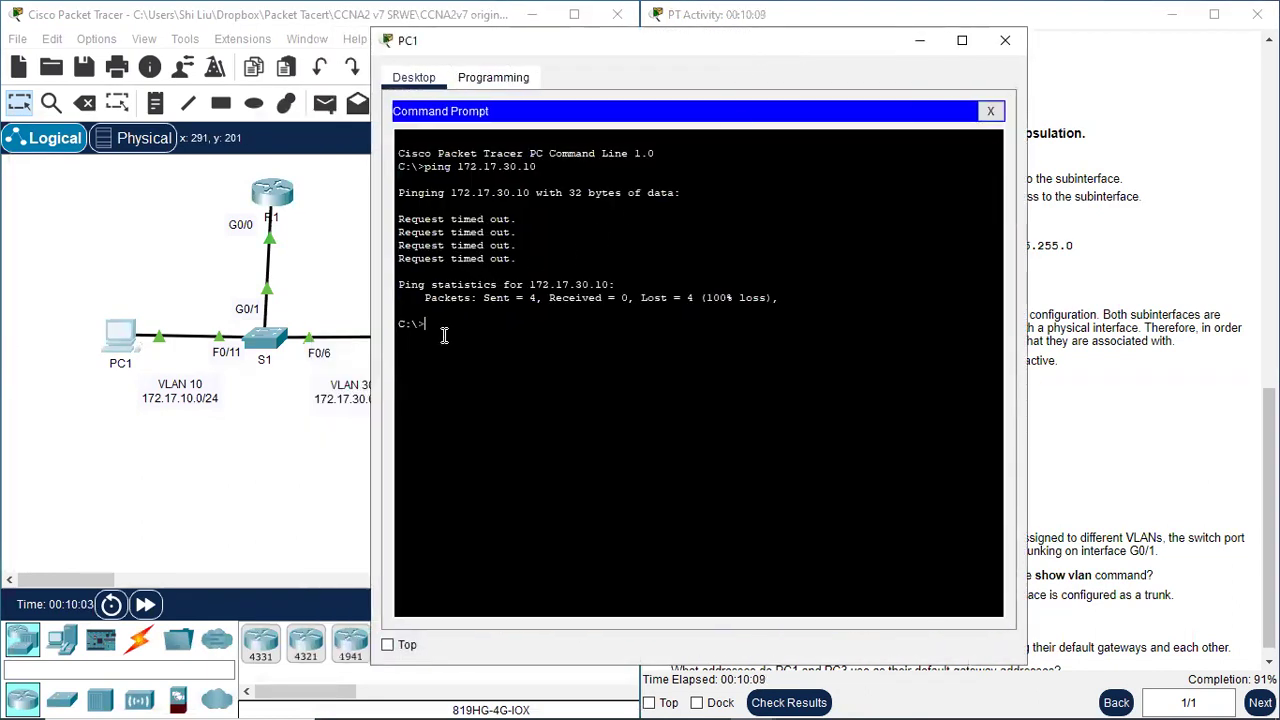
{"action": "key", "text": "Return"}
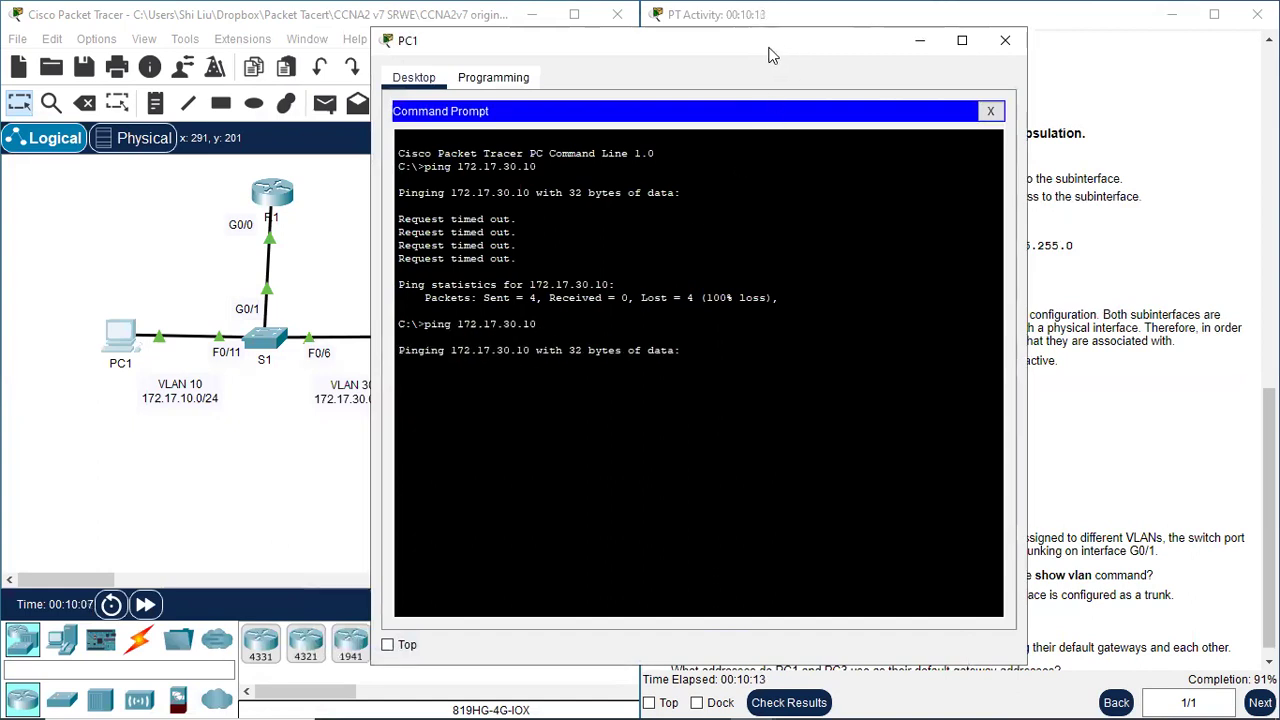
{"action": "left_click_drag", "start_coordinate": [769, 55], "coordinate": [396, 52]}
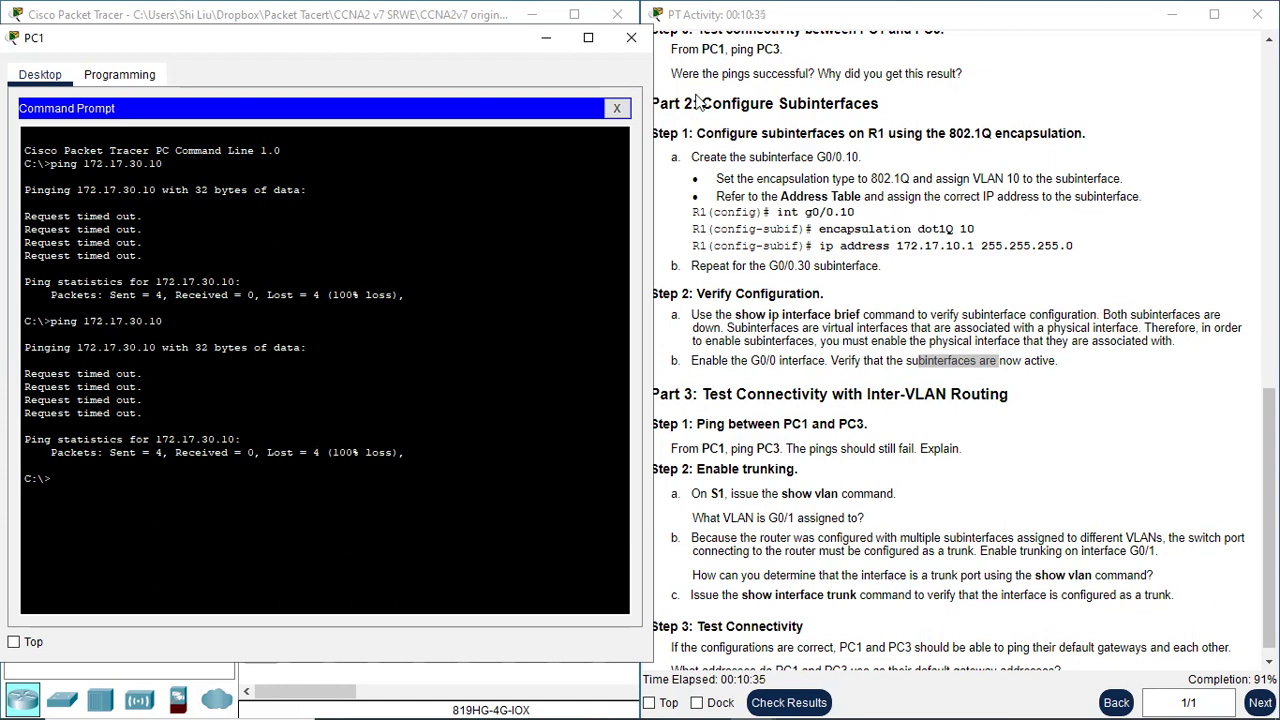
Close PC1's window and select the areas around switch S1 and router R1.
{"action": "left_click", "coordinate": [631, 38]}
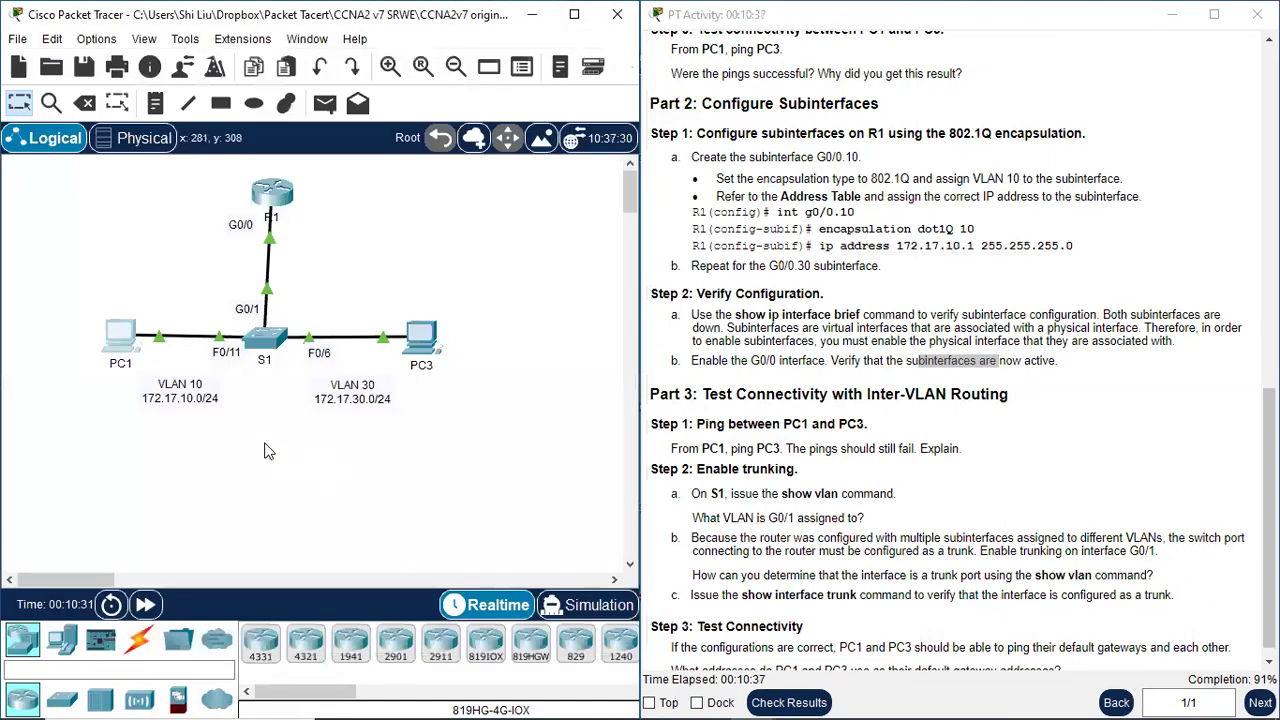
{"action": "left_click_drag", "start_coordinate": [216, 272], "coordinate": [314, 341]}
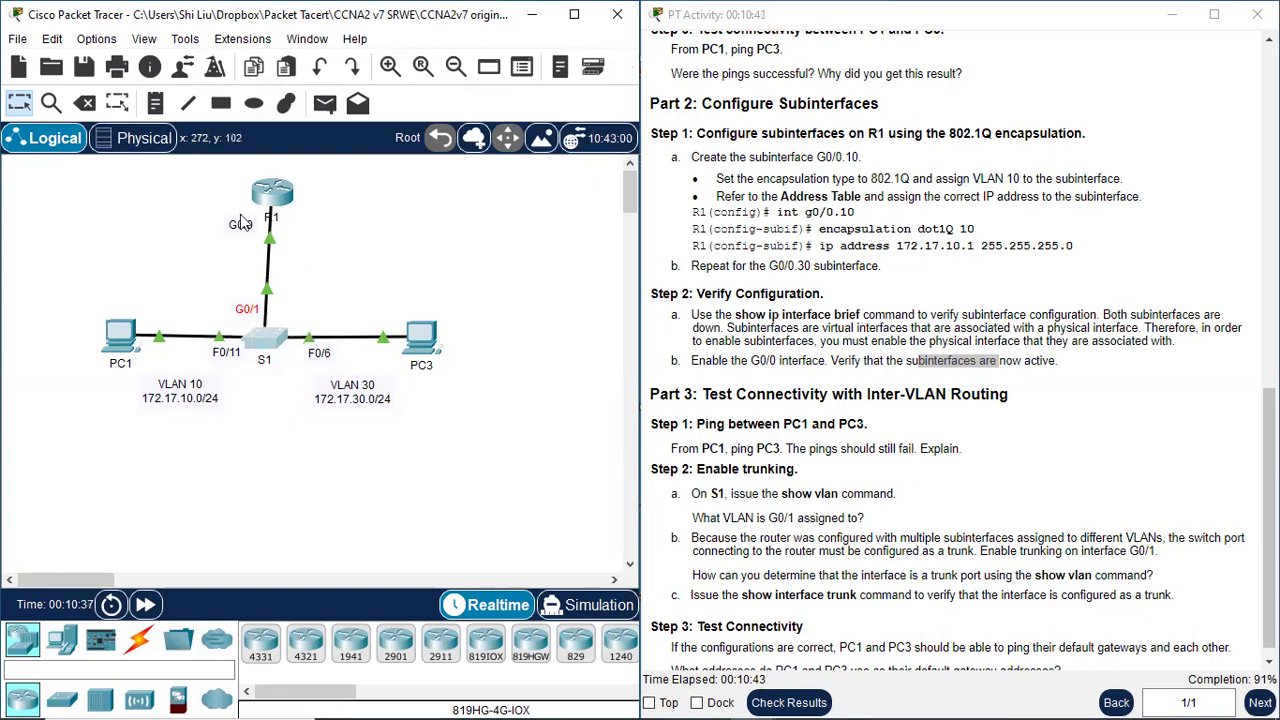
{"action": "left_click_drag", "start_coordinate": [202, 168], "coordinate": [337, 251]}
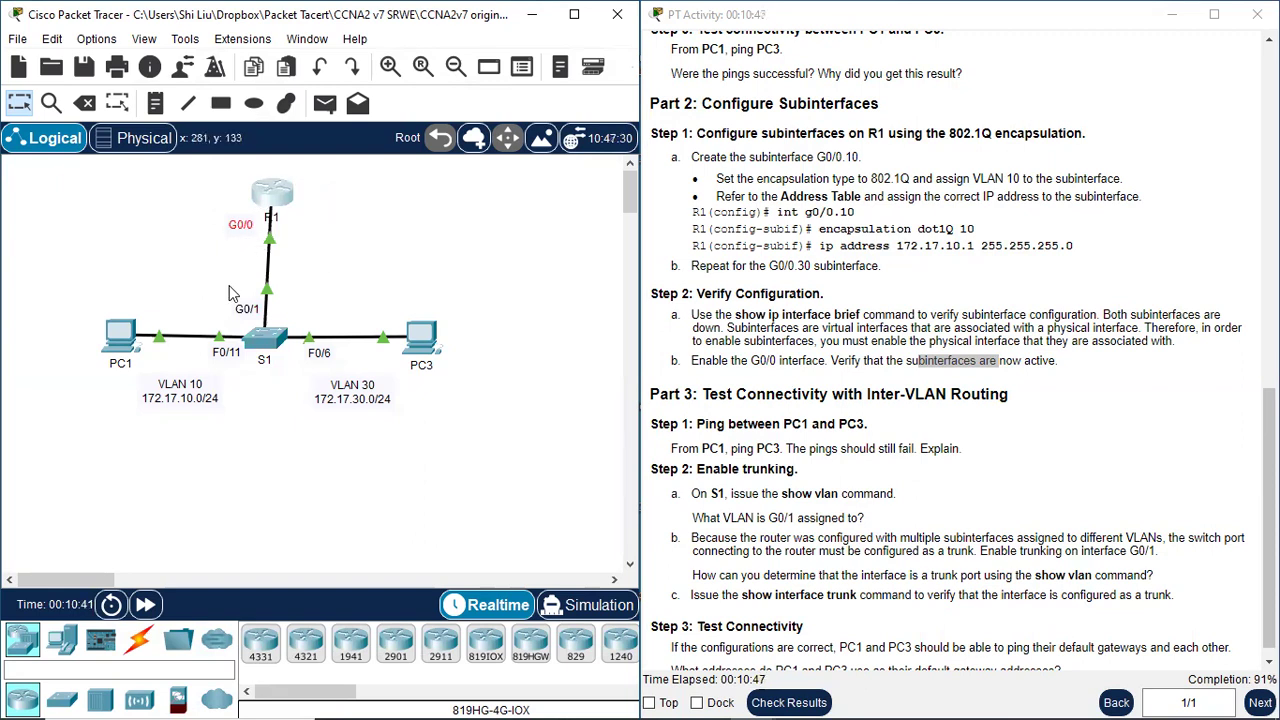
Open S1's console and run 'sh vlan' to display its VLAN table.
{"action": "left_click", "coordinate": [268, 340]}
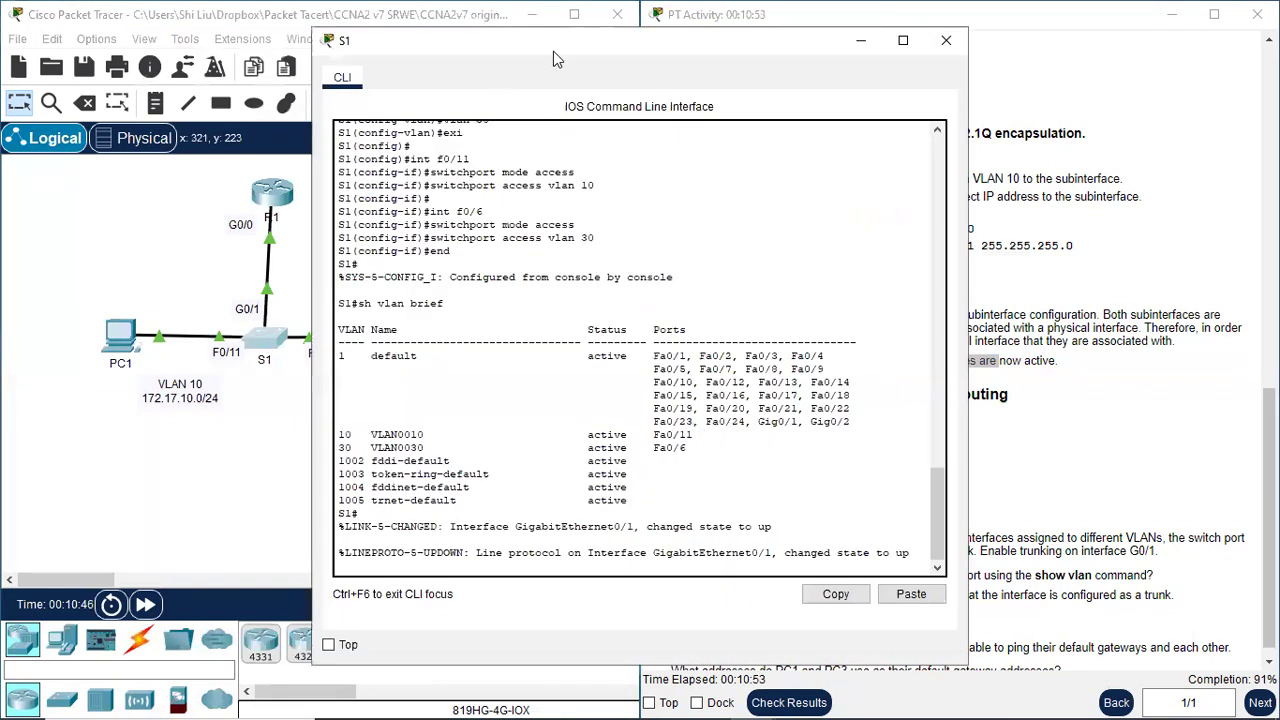
{"action": "left_click_drag", "start_coordinate": [553, 51], "coordinate": [228, 56]}
{"action": "scroll", "coordinate": [752, 474], "scroll_direction": "down", "scroll_amount": 1}
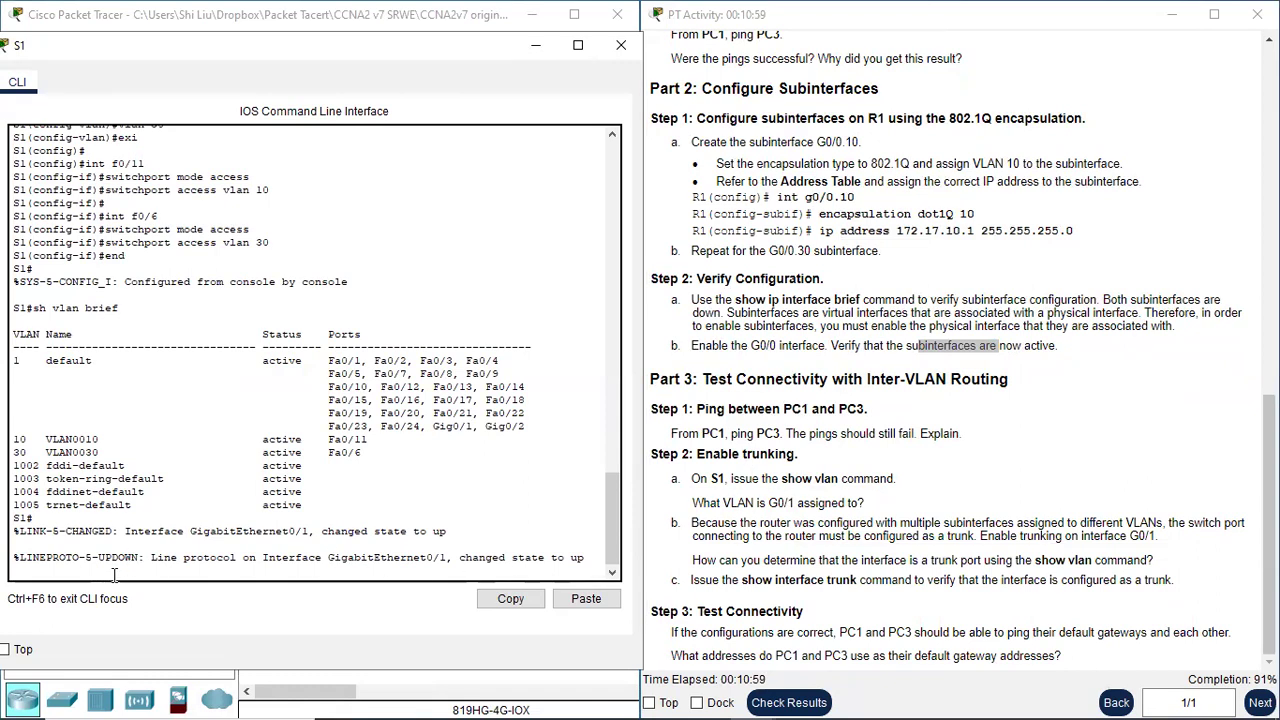
{"action": "key", "text": "Return"}
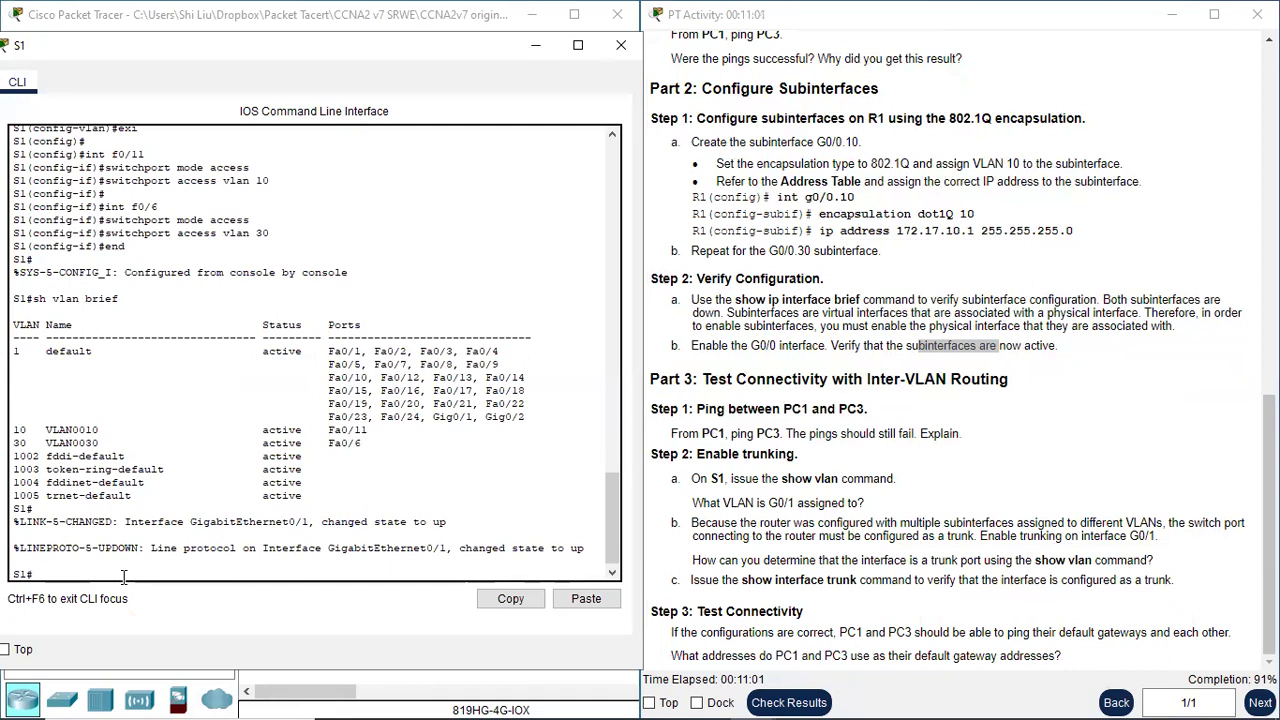
{"action": "key", "text": "Return"}
{"action": "key", "text": "Return"}
{"action": "type", "text": "sh vl"}
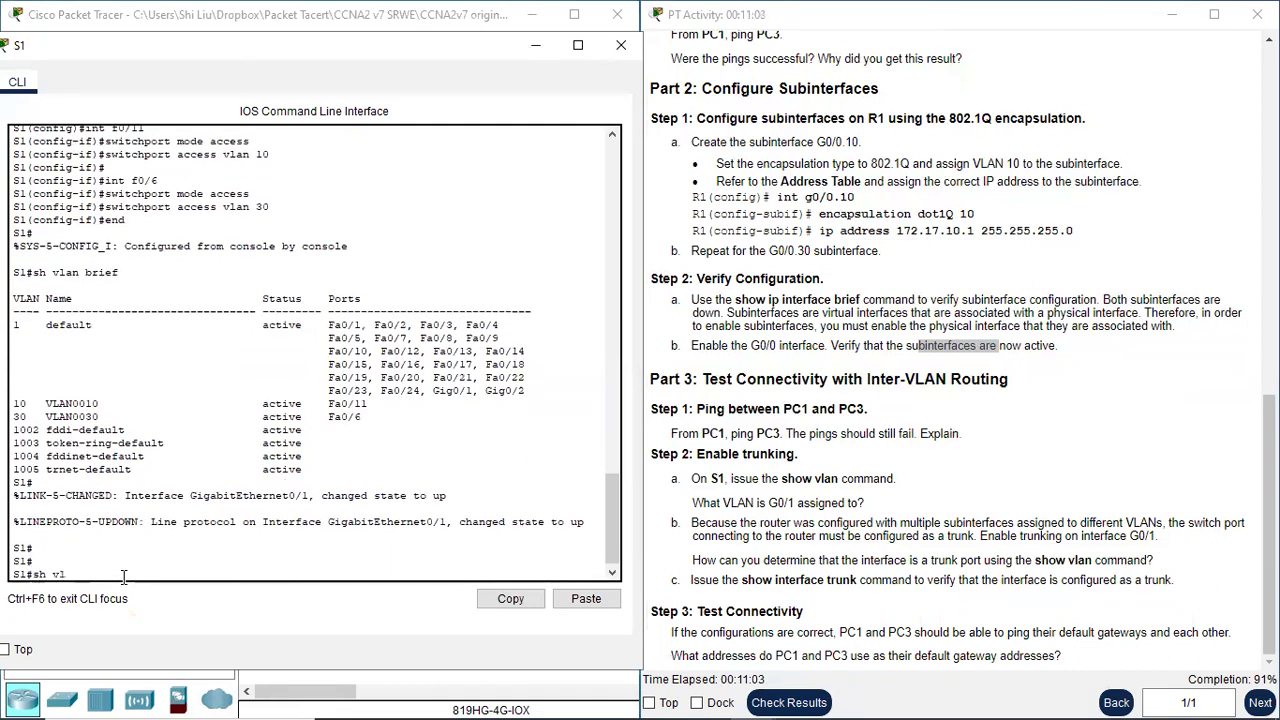
{"action": "type", "text": "an"}
{"action": "key", "text": "Return"}
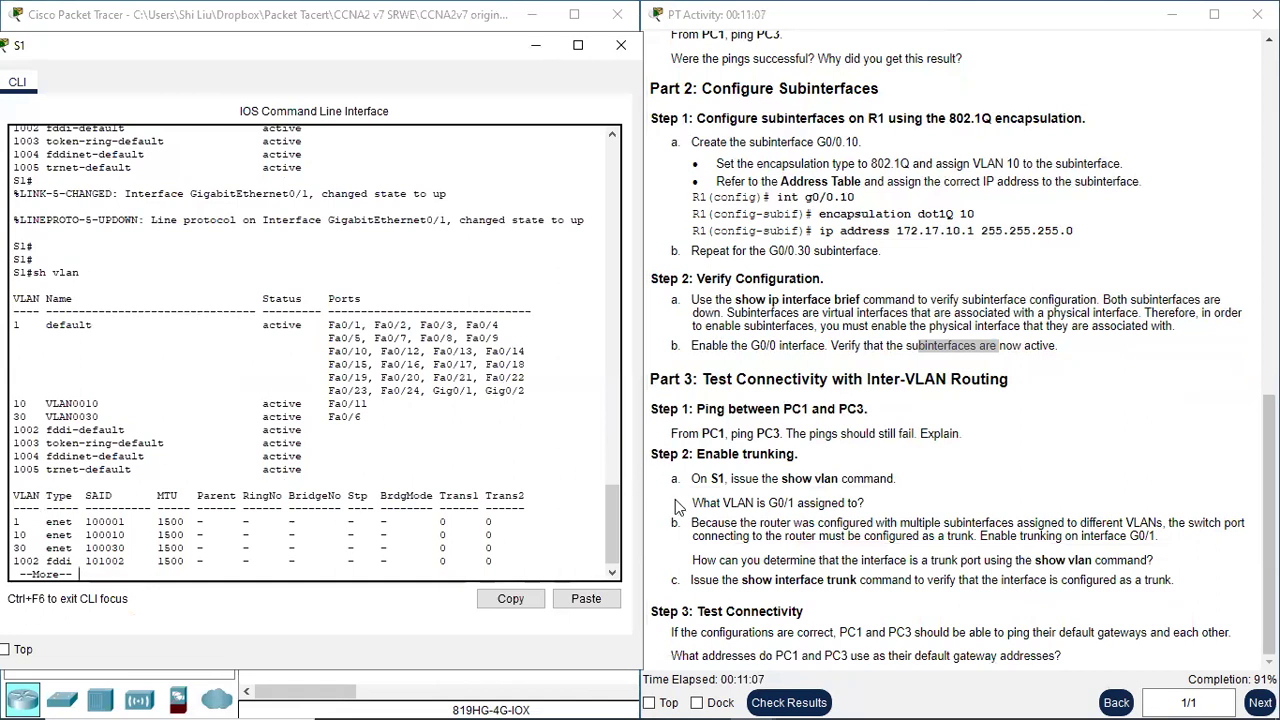
Highlight Gig0/1 in the VLAN 1 port list and the related VLAN question.
{"action": "left_click_drag", "start_coordinate": [716, 504], "coordinate": [896, 506]}
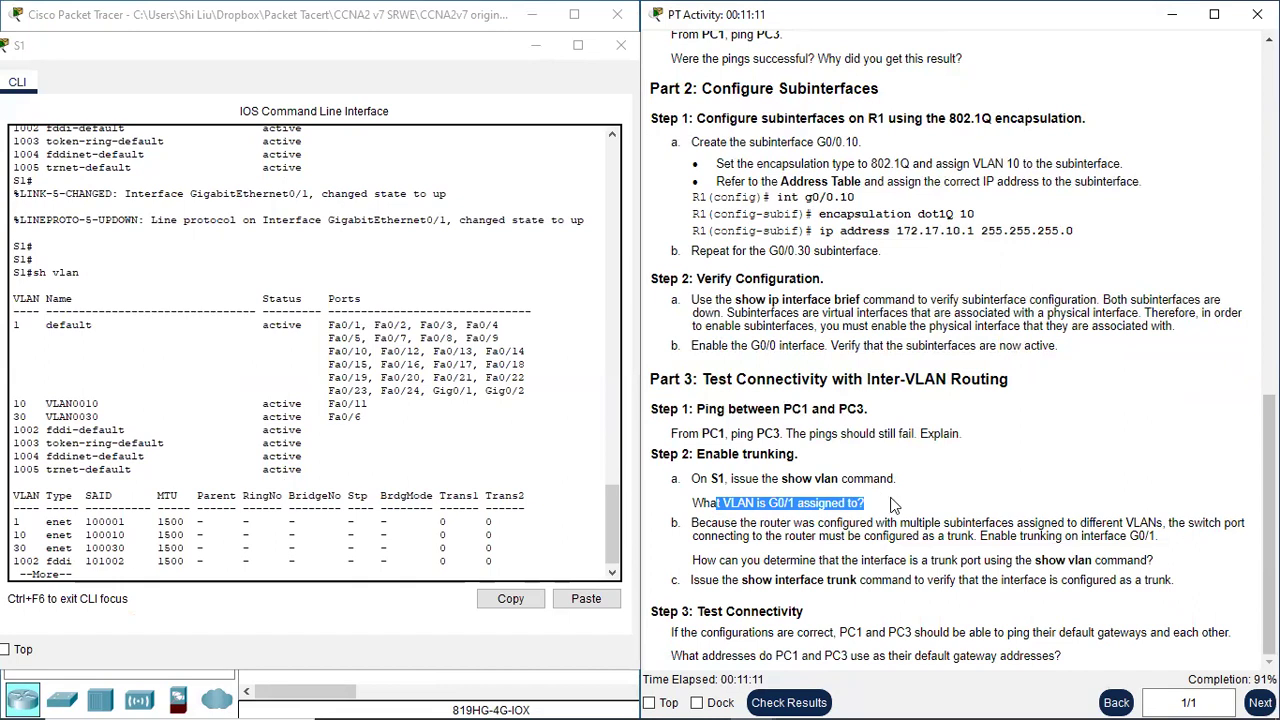
{"action": "left_click_drag", "start_coordinate": [433, 392], "coordinate": [476, 393]}
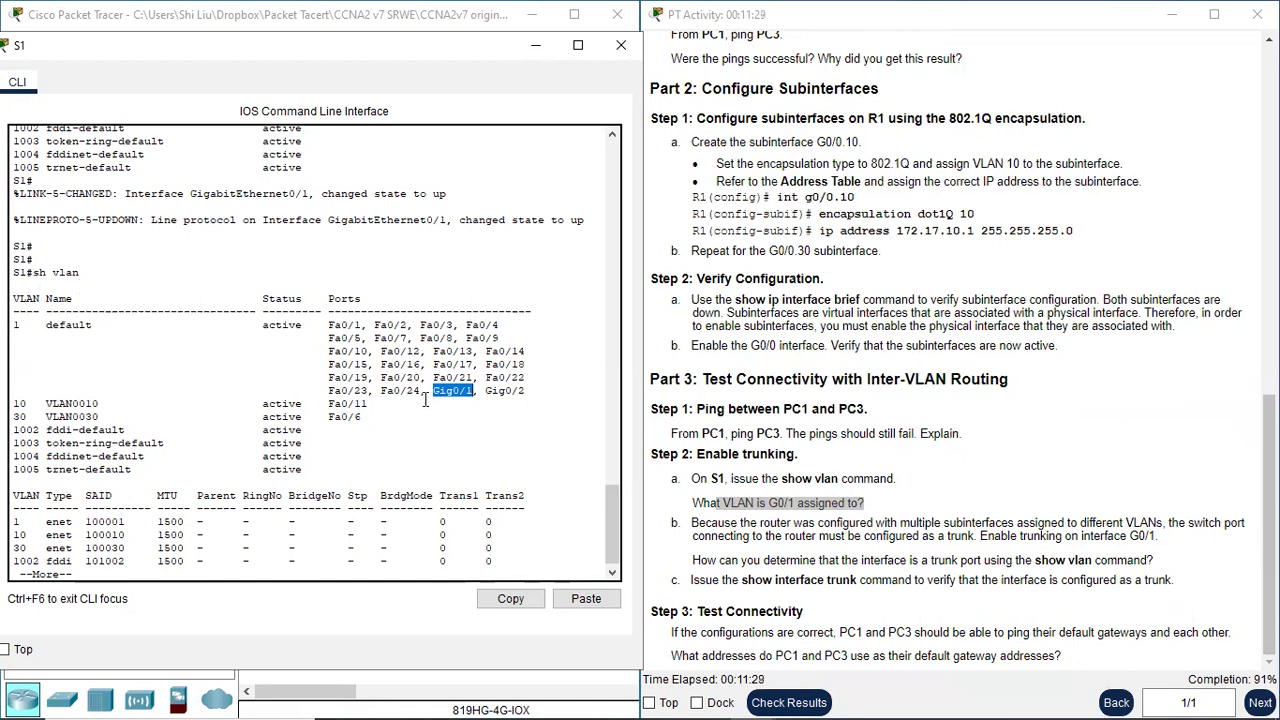
{"action": "left_click_drag", "start_coordinate": [432, 391], "coordinate": [474, 393]}
{"action": "left_click_drag", "start_coordinate": [329, 323], "coordinate": [526, 413]}
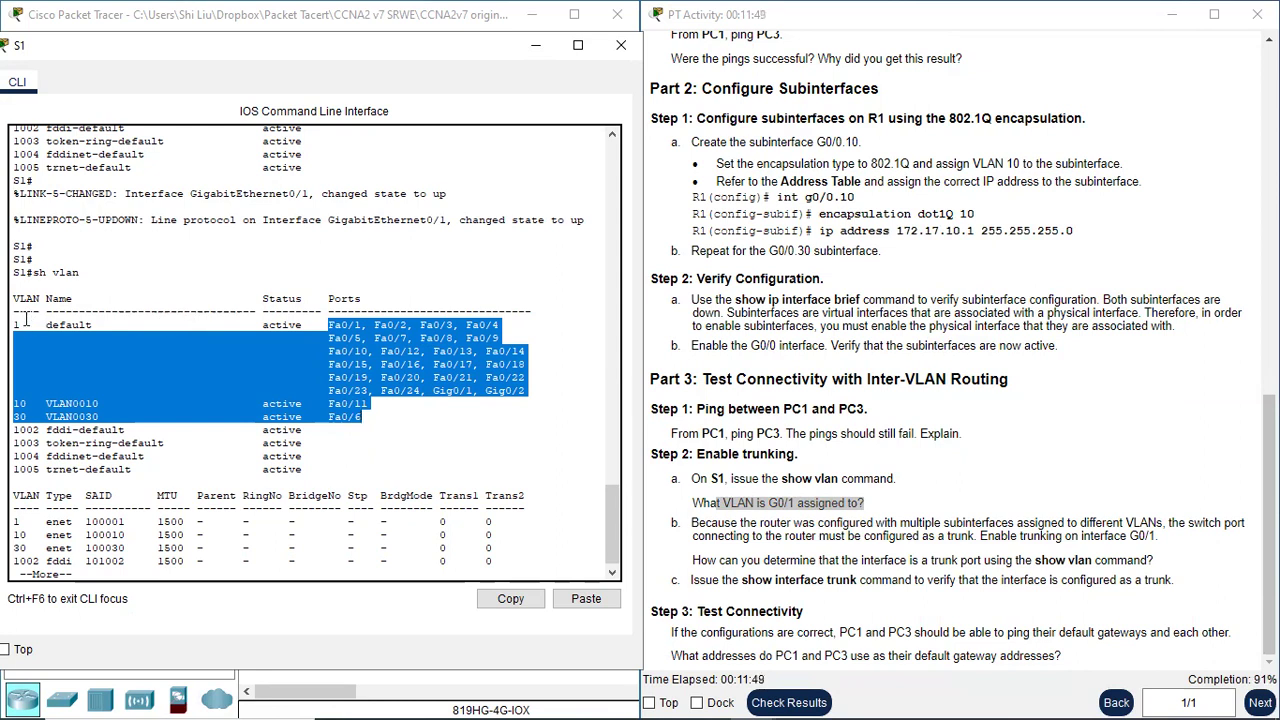
{"action": "left_click", "coordinate": [449, 391]}
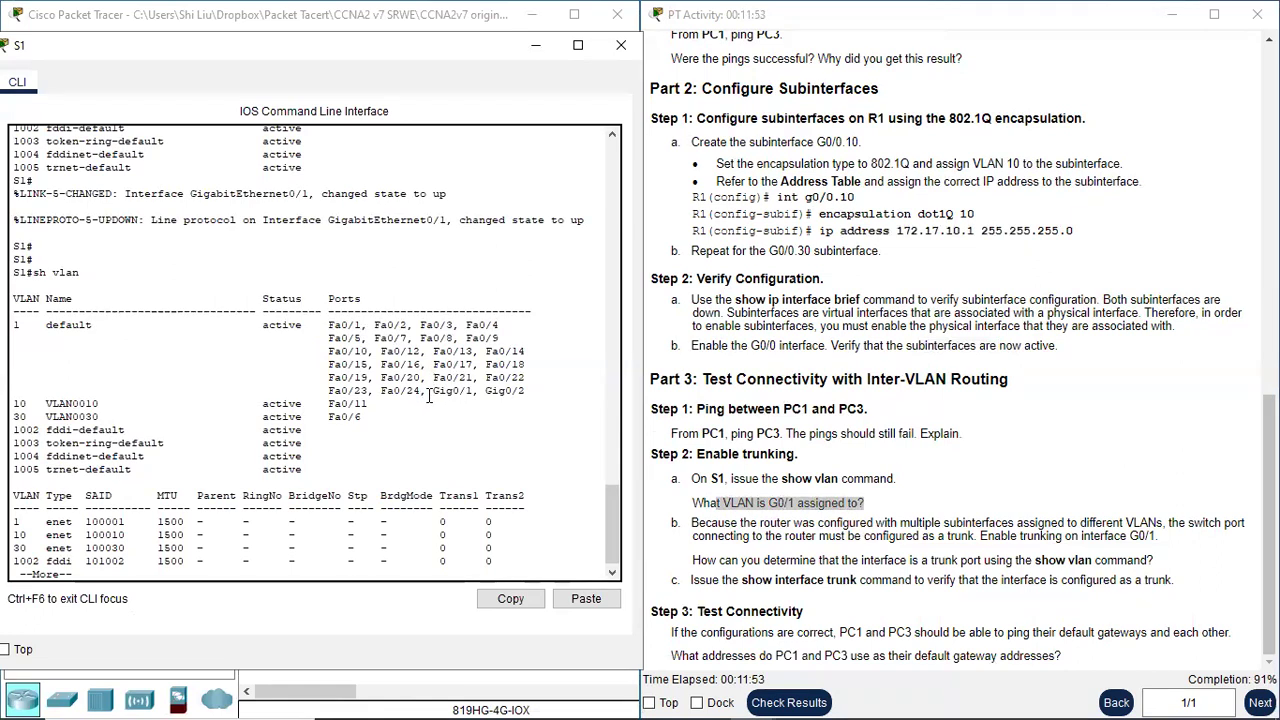
{"action": "left_click_drag", "start_coordinate": [429, 397], "coordinate": [475, 395]}
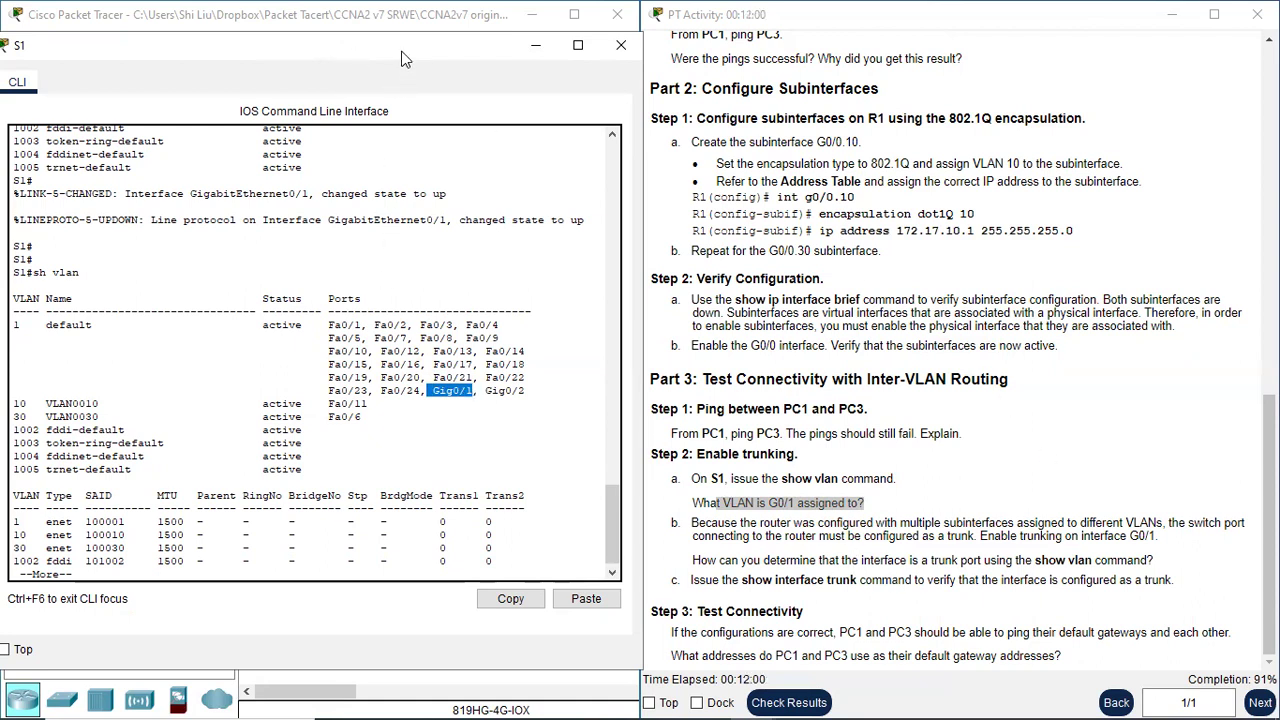
{"action": "left_click_drag", "start_coordinate": [401, 59], "coordinate": [752, 102]}
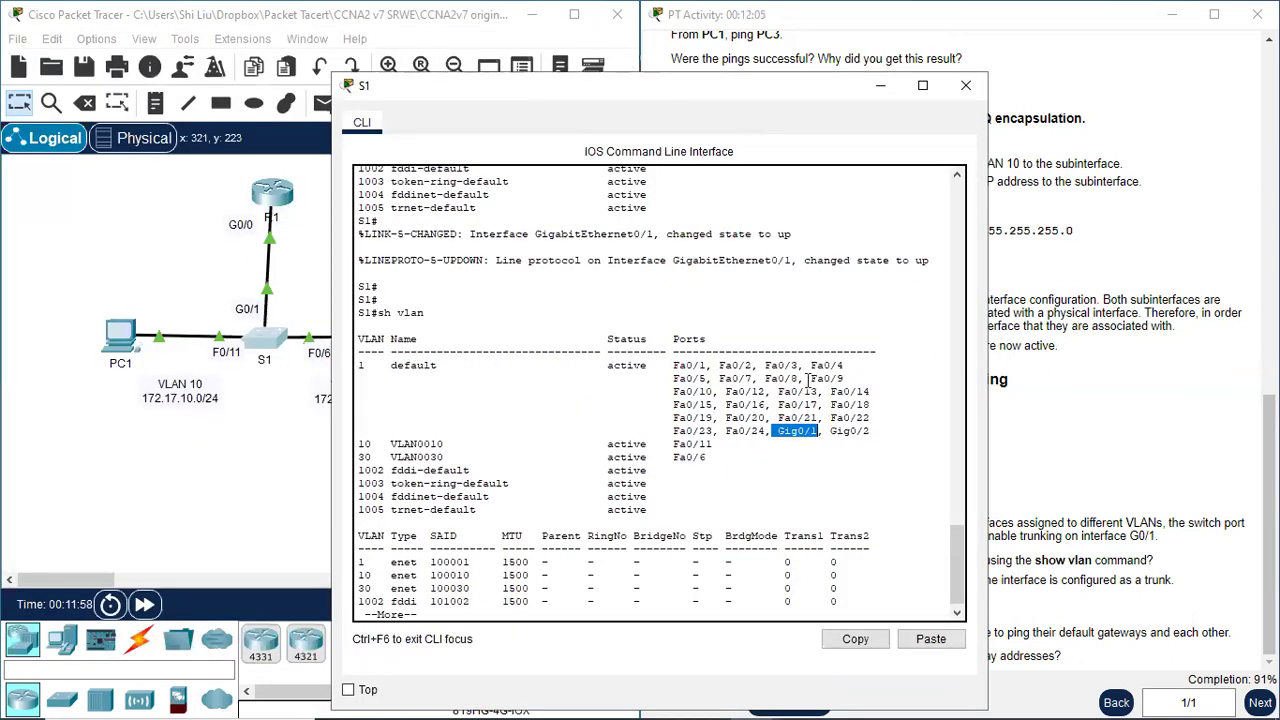
{"action": "left_click_drag", "start_coordinate": [693, 97], "coordinate": [333, 70]}
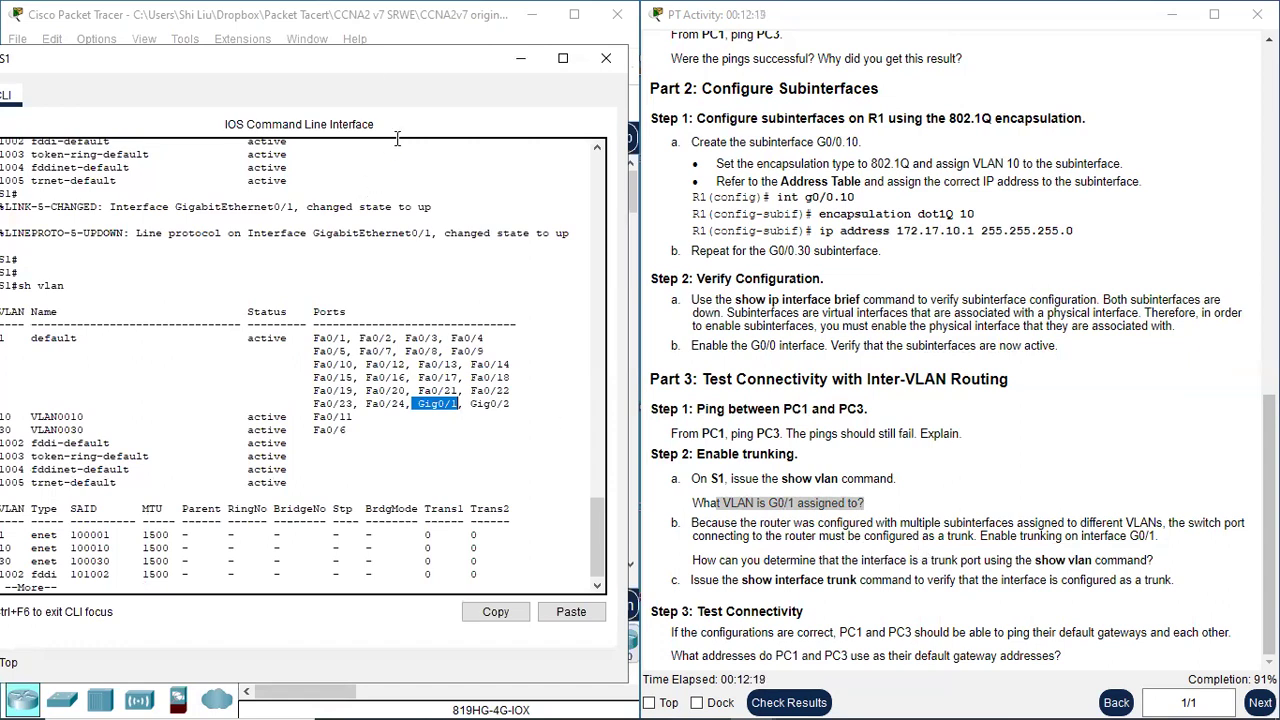
{"action": "left_click_drag", "start_coordinate": [371, 71], "coordinate": [393, 548]}
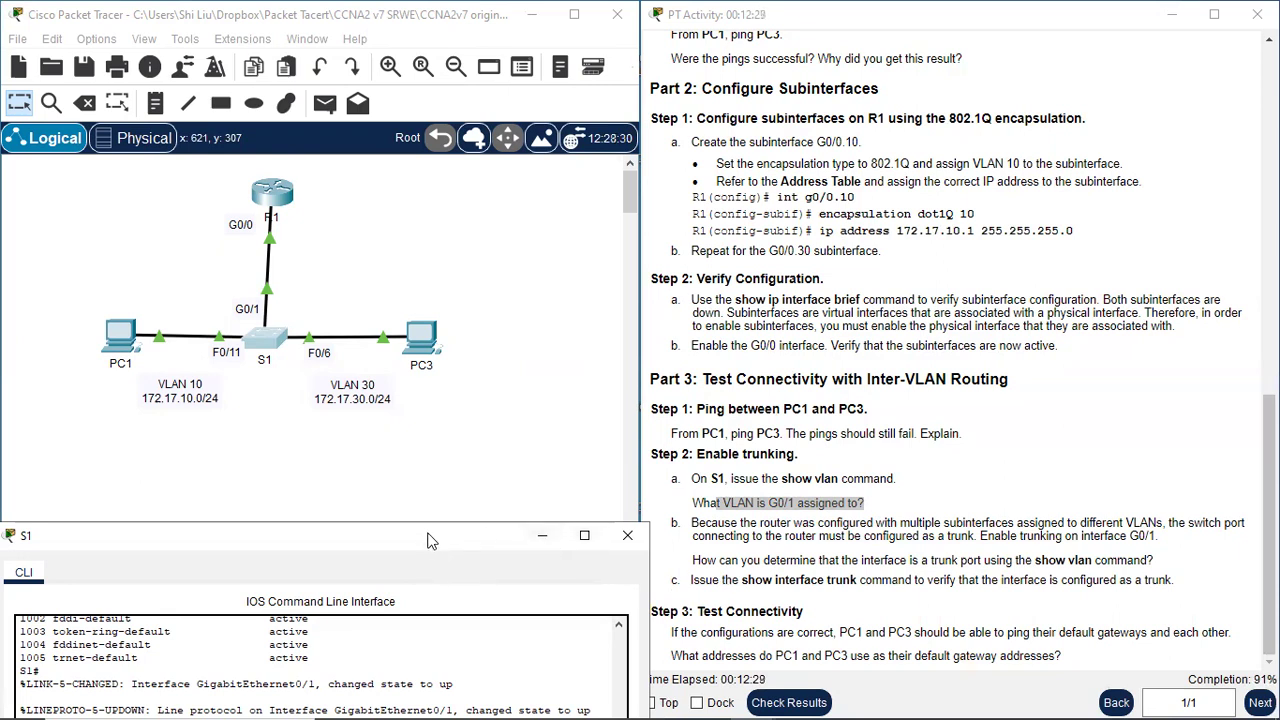
On S1, enter conf t and int g0/1, then apply 'switchport mode trunk'.
{"action": "left_click_drag", "start_coordinate": [428, 540], "coordinate": [871, 50]}
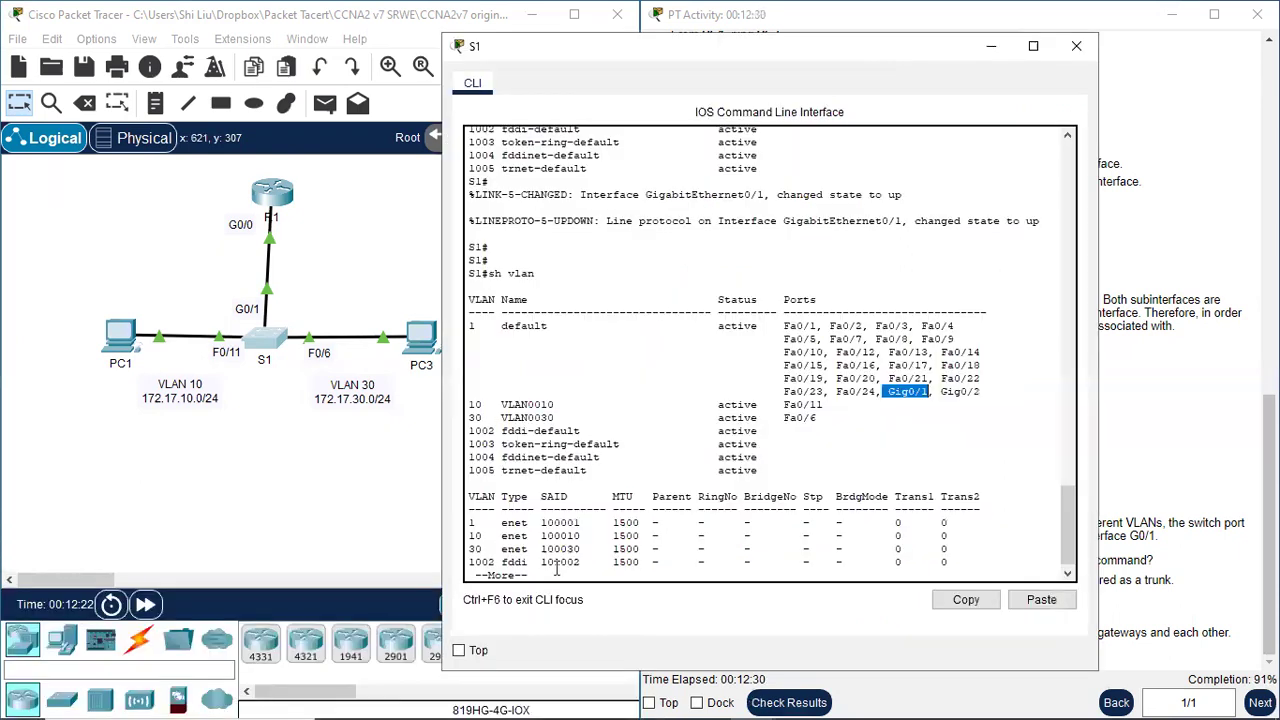
{"action": "key", "text": "space"}
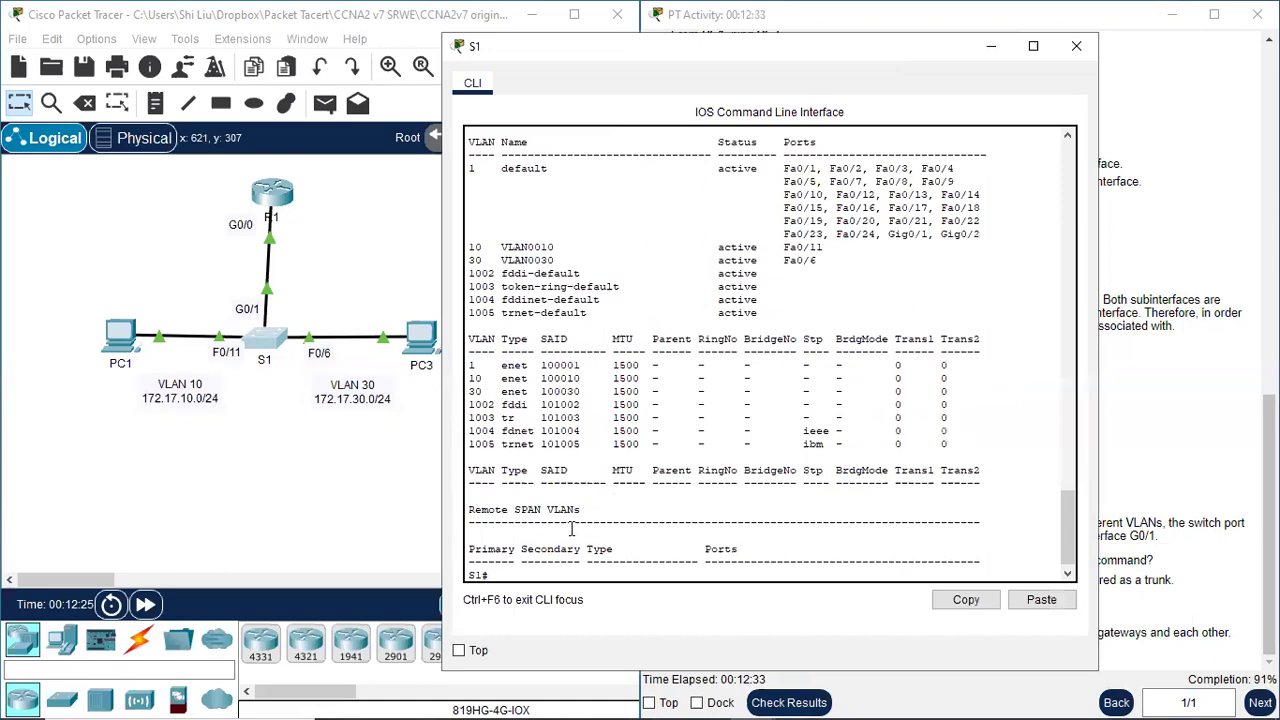
{"action": "key", "text": "Return"}
{"action": "key", "text": "Return"}
{"action": "key", "text": "Return"}
{"action": "type", "text": "conf"}
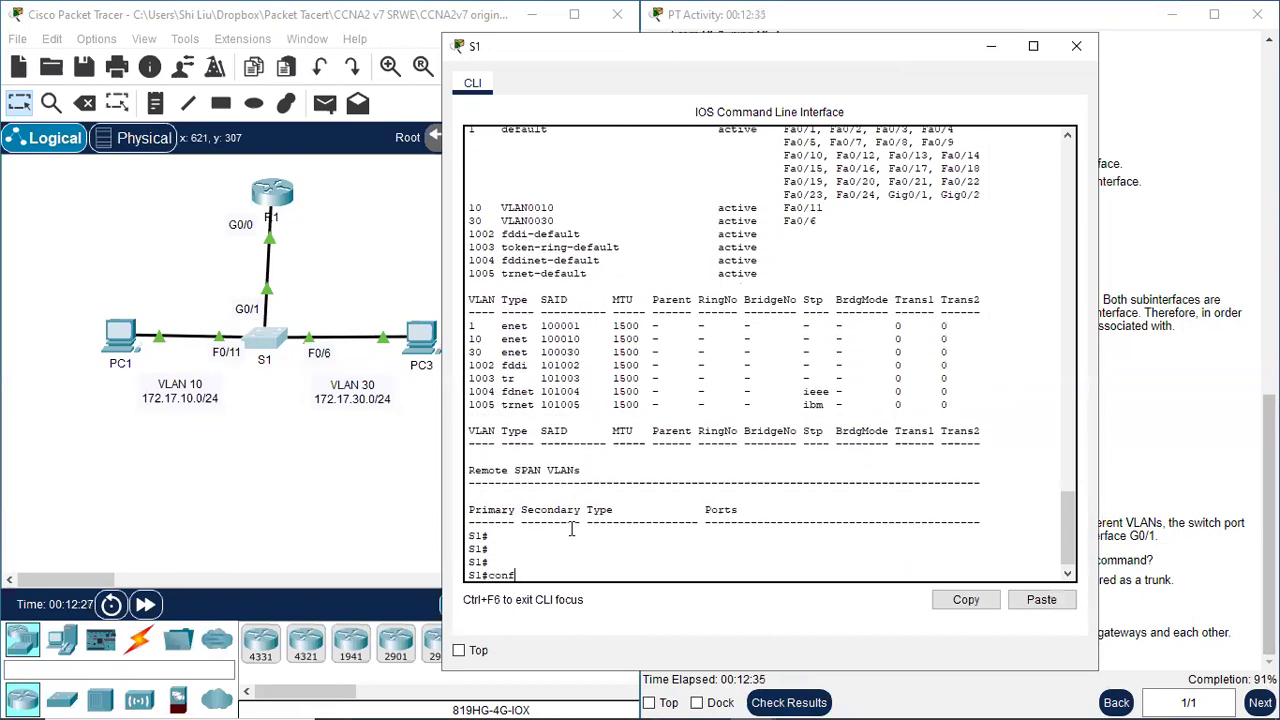
{"action": "type", "text": " t"}
{"action": "key", "text": "Return"}
{"action": "type", "text": "int "}
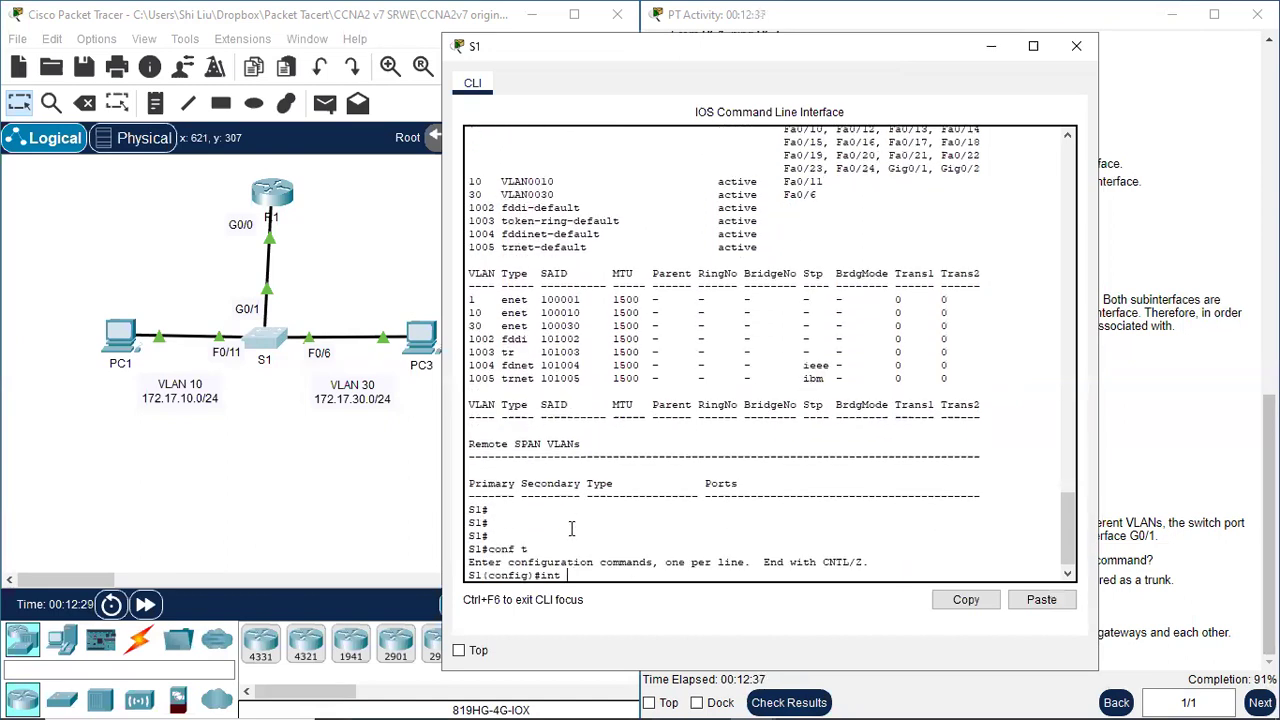
{"action": "type", "text": "g0/1"}
{"action": "key", "text": "Return"}
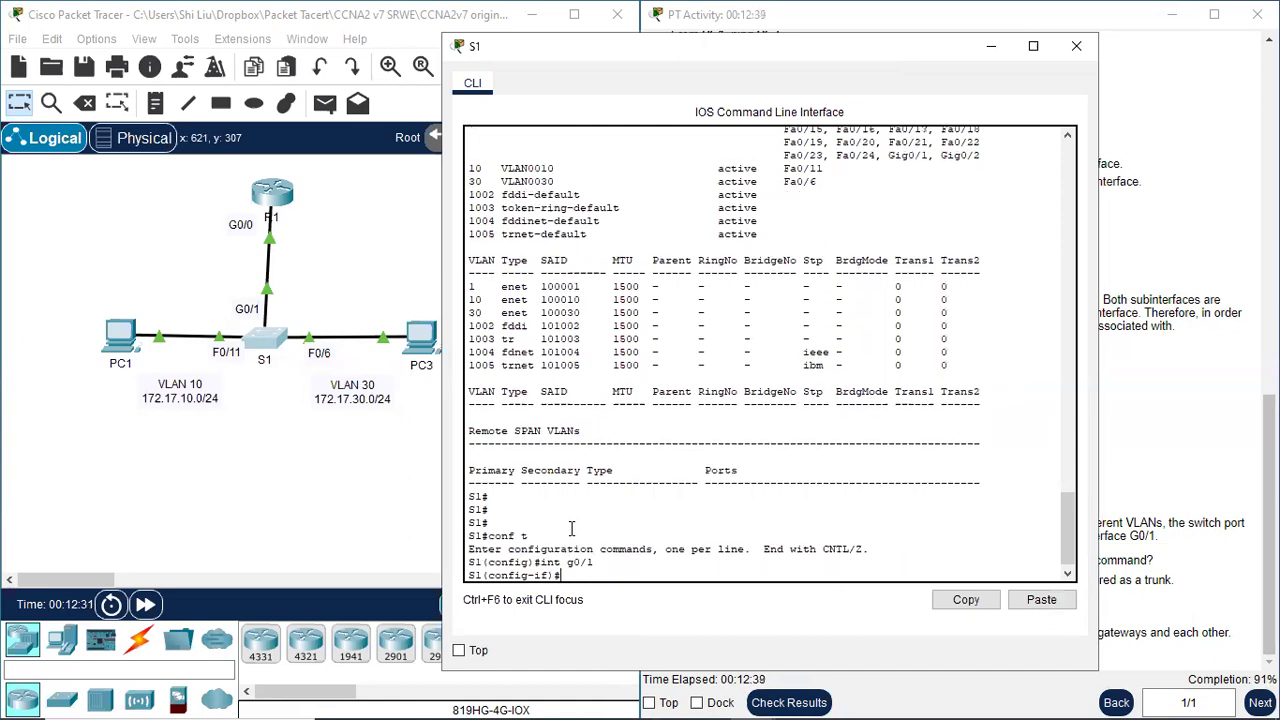
{"action": "type", "text": "switchport mode tr"}
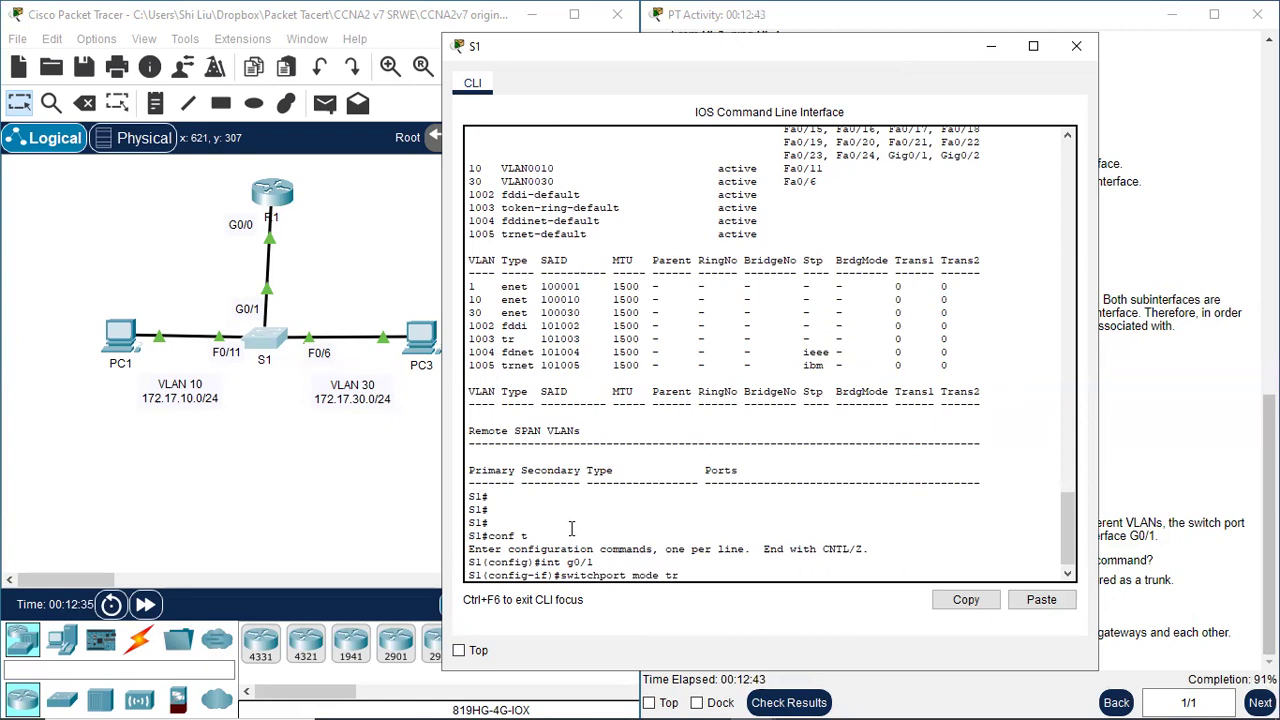
{"action": "type", "text": "unk"}
{"action": "key", "text": "Return"}
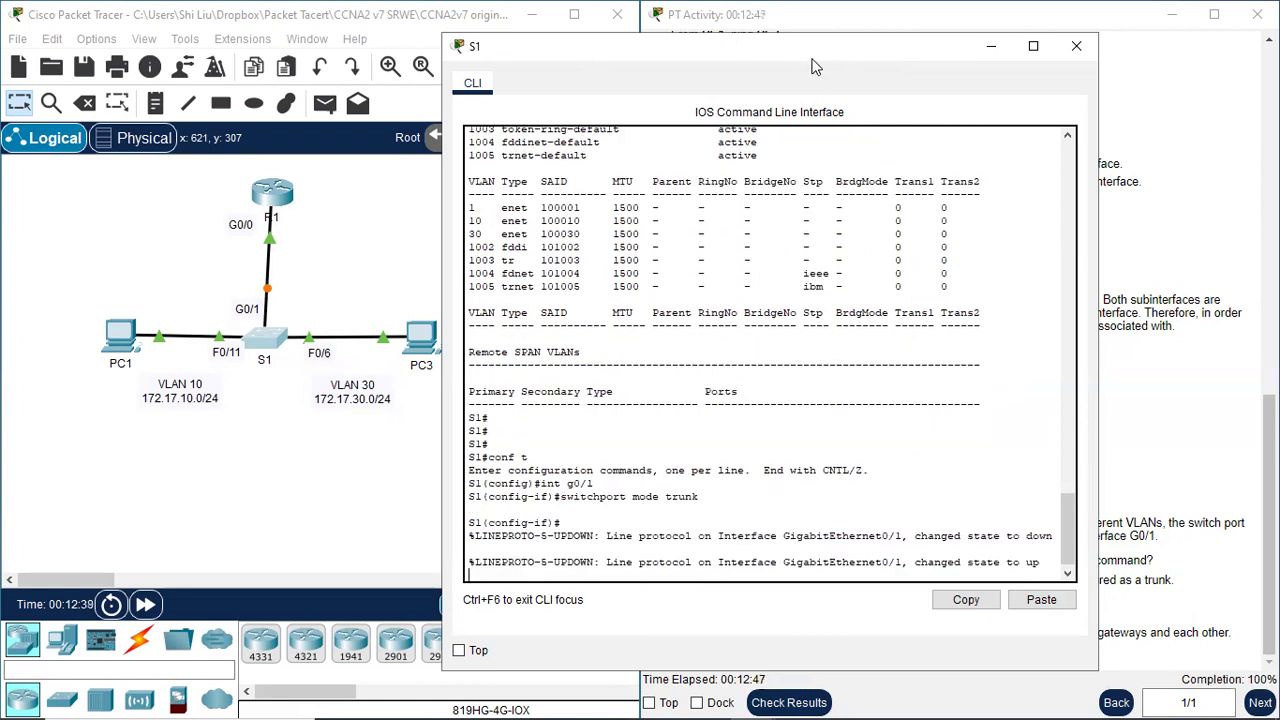
{"action": "left_click_drag", "start_coordinate": [812, 66], "coordinate": [318, 126]}
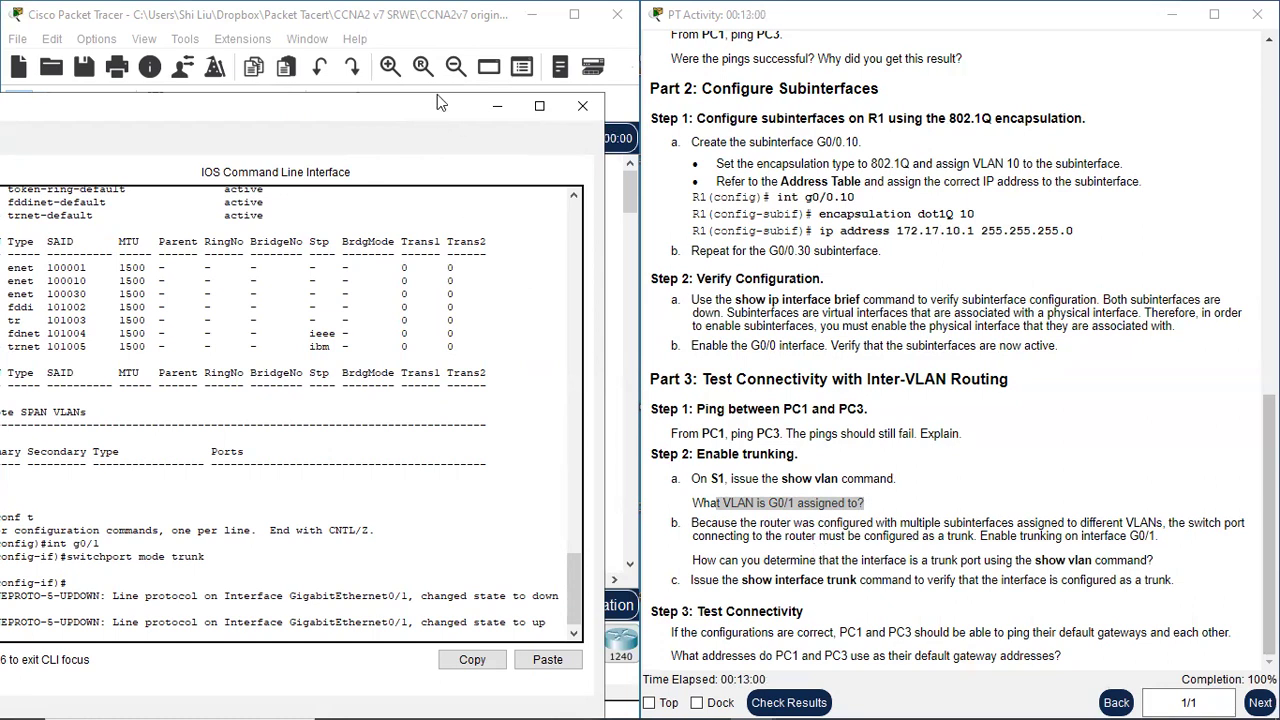
Position S1's console beside the PT Activity instructions and get a fresh configuration prompt.
{"action": "left_click_drag", "start_coordinate": [437, 94], "coordinate": [467, 29]}
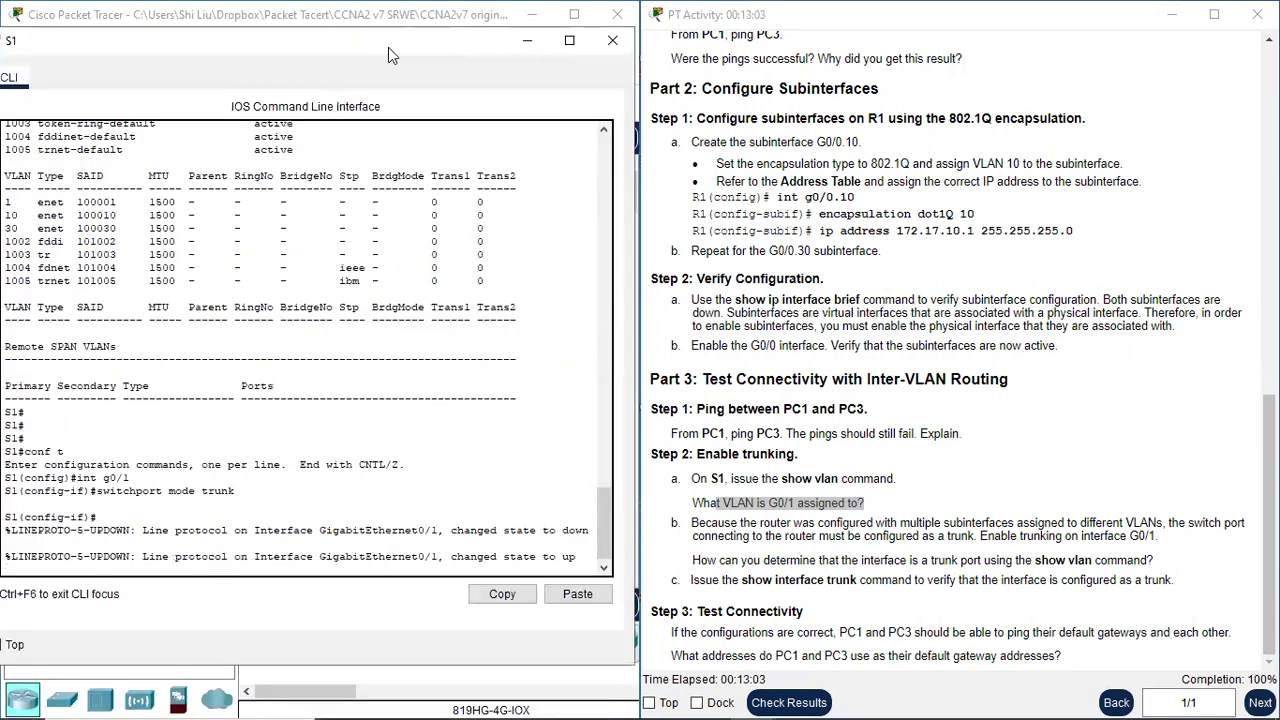
{"action": "left_click_drag", "start_coordinate": [388, 47], "coordinate": [412, 29]}
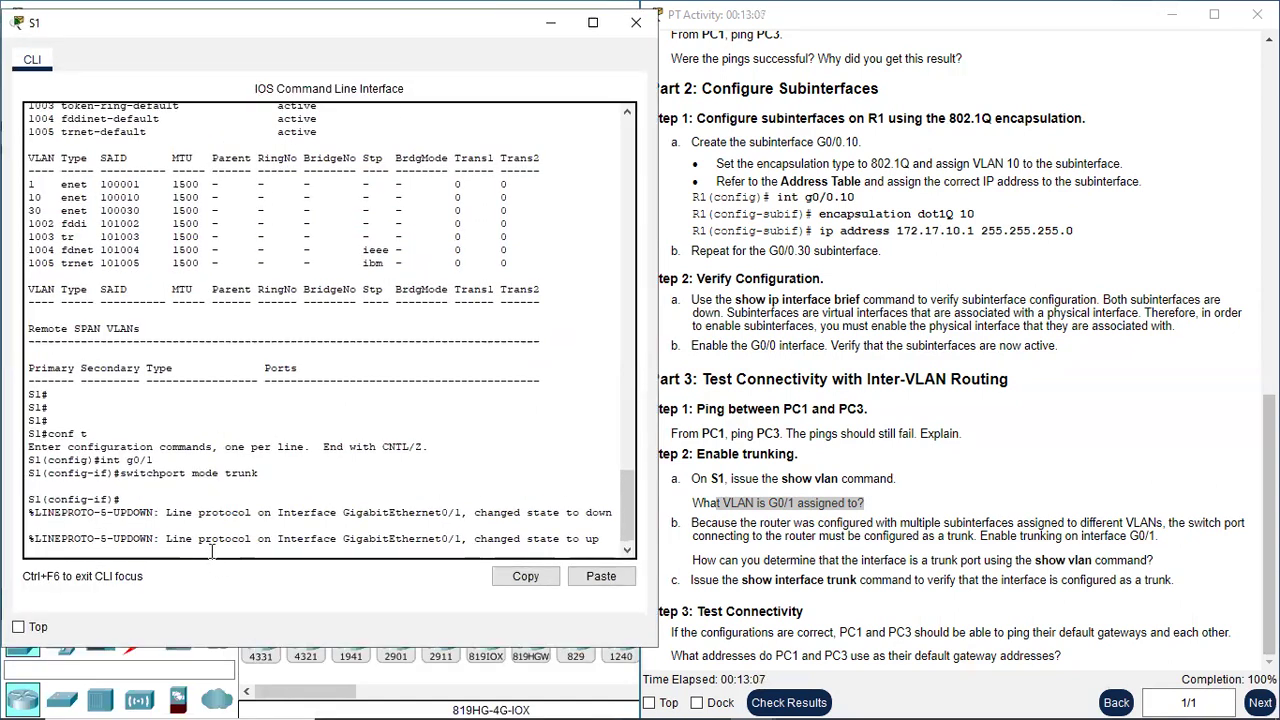
{"action": "key", "text": "Return"}
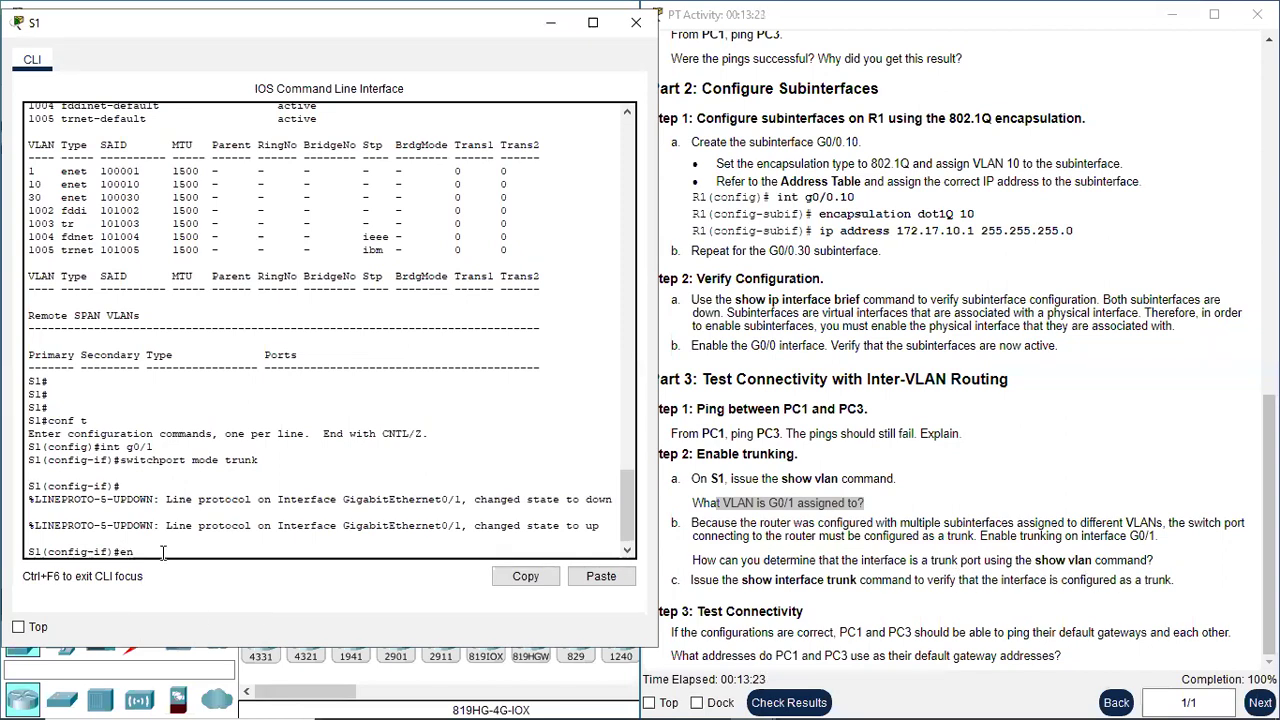
Leave S1's configuration mode and run 'sh vlan'.
{"action": "type", "text": "d"}
{"action": "key", "text": "Return"}
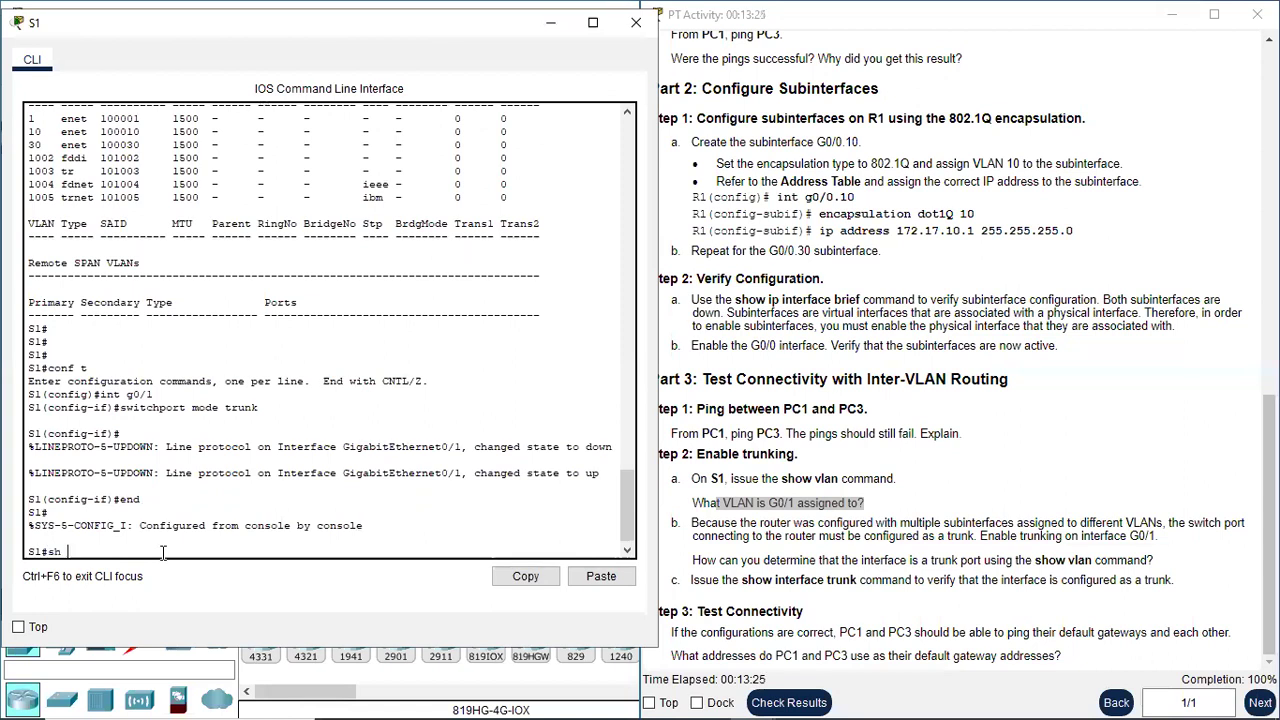
{"action": "type", "text": "sh vlan"}
{"action": "key", "text": "Return"}
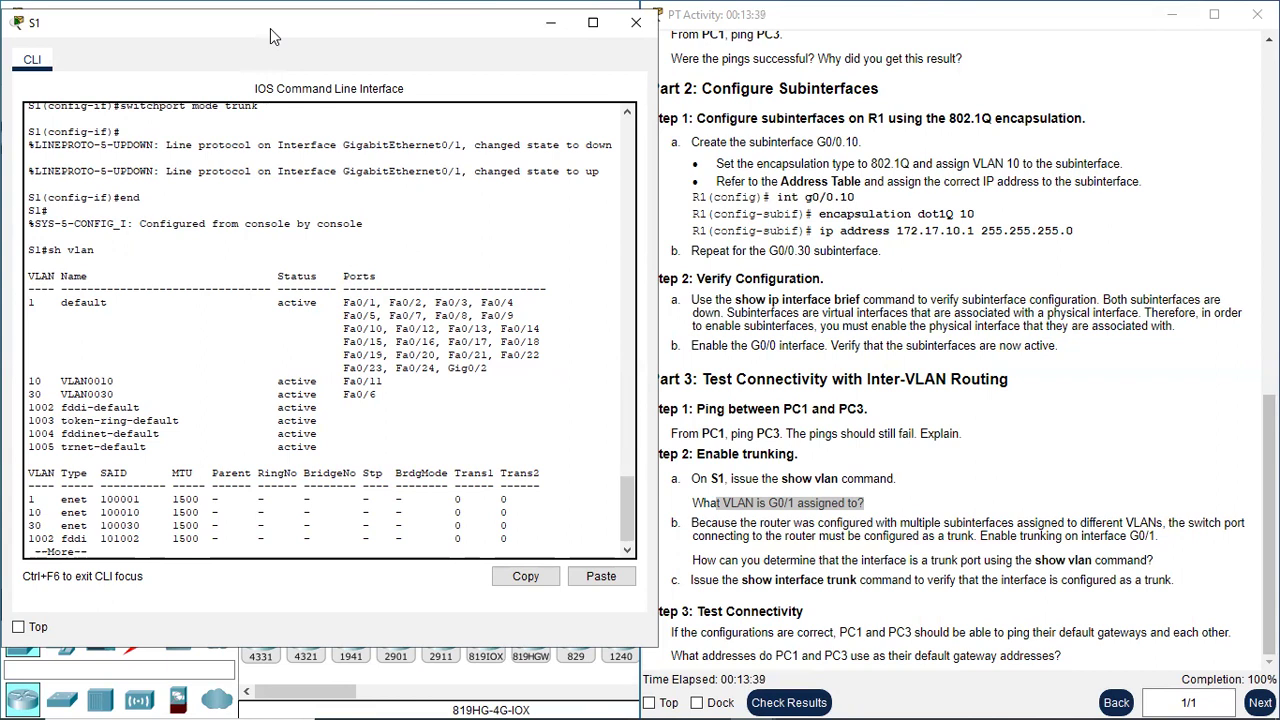
Page through the VLAN table, confirming Gig0/1 is gone and only Gig0/2 remains in VLAN 1.
{"action": "left_click_drag", "start_coordinate": [275, 37], "coordinate": [749, 74]}
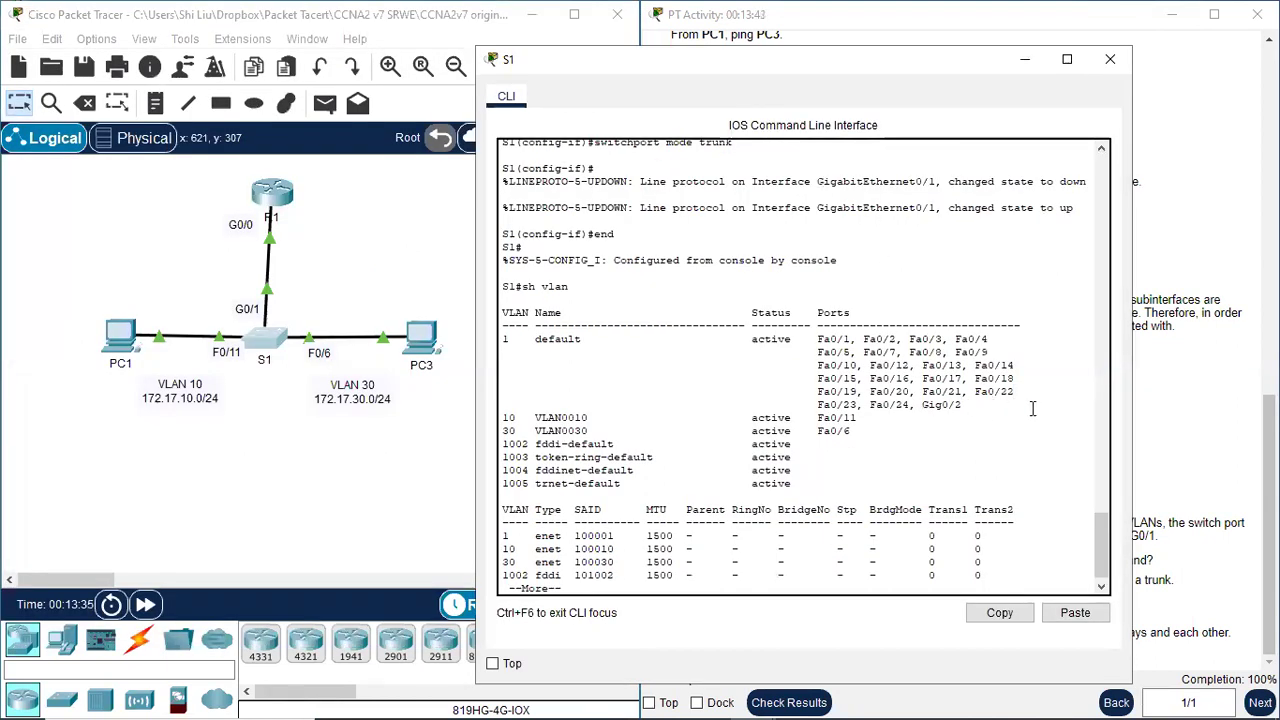
{"action": "left_click_drag", "start_coordinate": [820, 339], "coordinate": [1008, 431]}
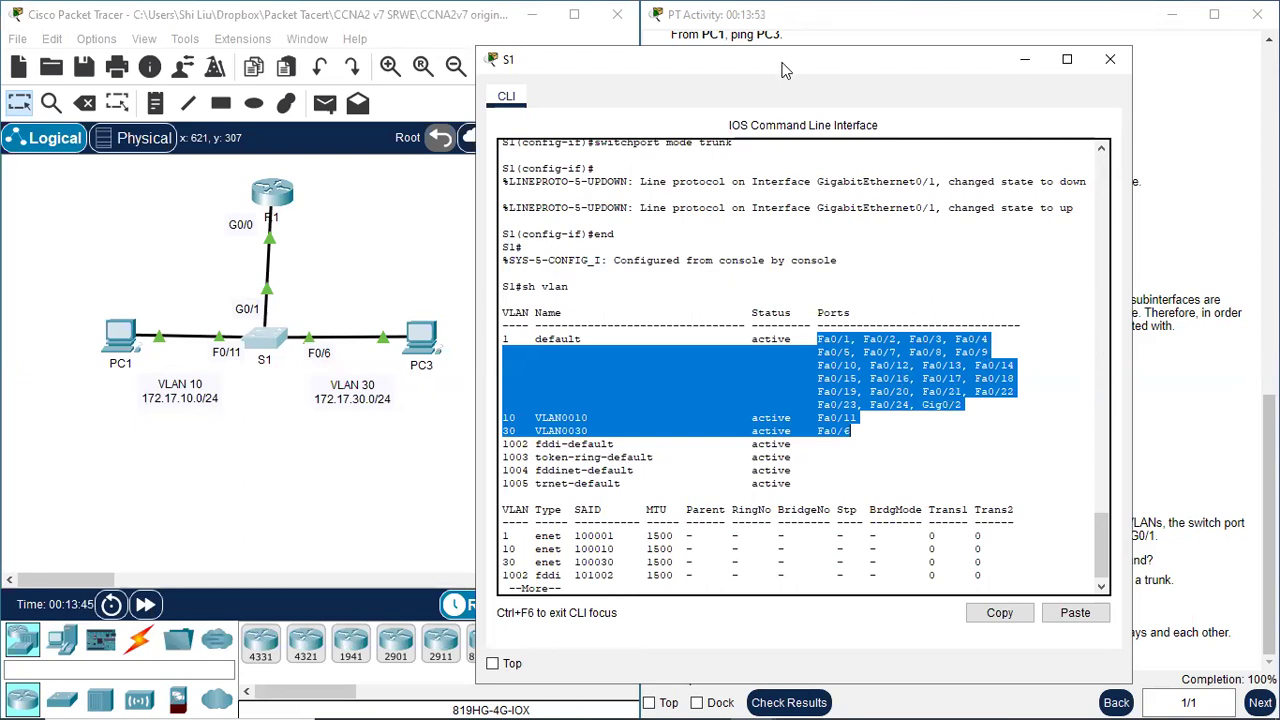
{"action": "left_click_drag", "start_coordinate": [778, 62], "coordinate": [744, 26]}
{"action": "key", "text": "Return"}
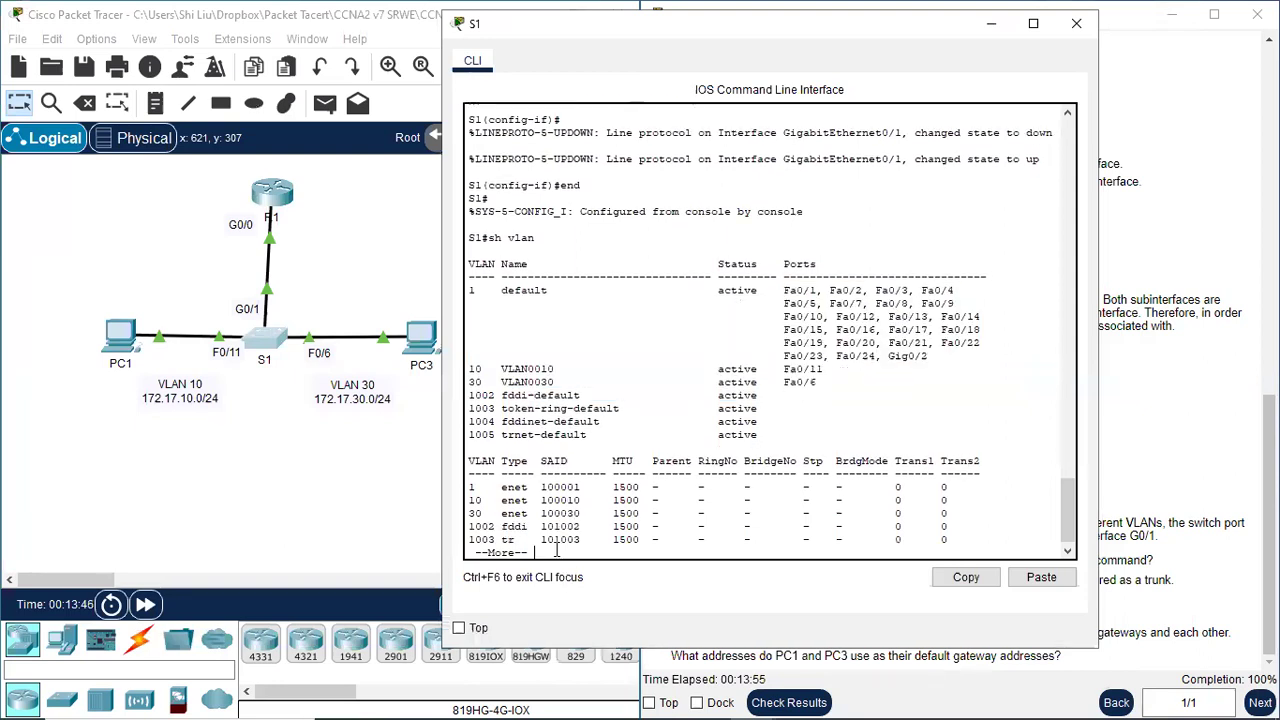
{"action": "key", "text": "space"}
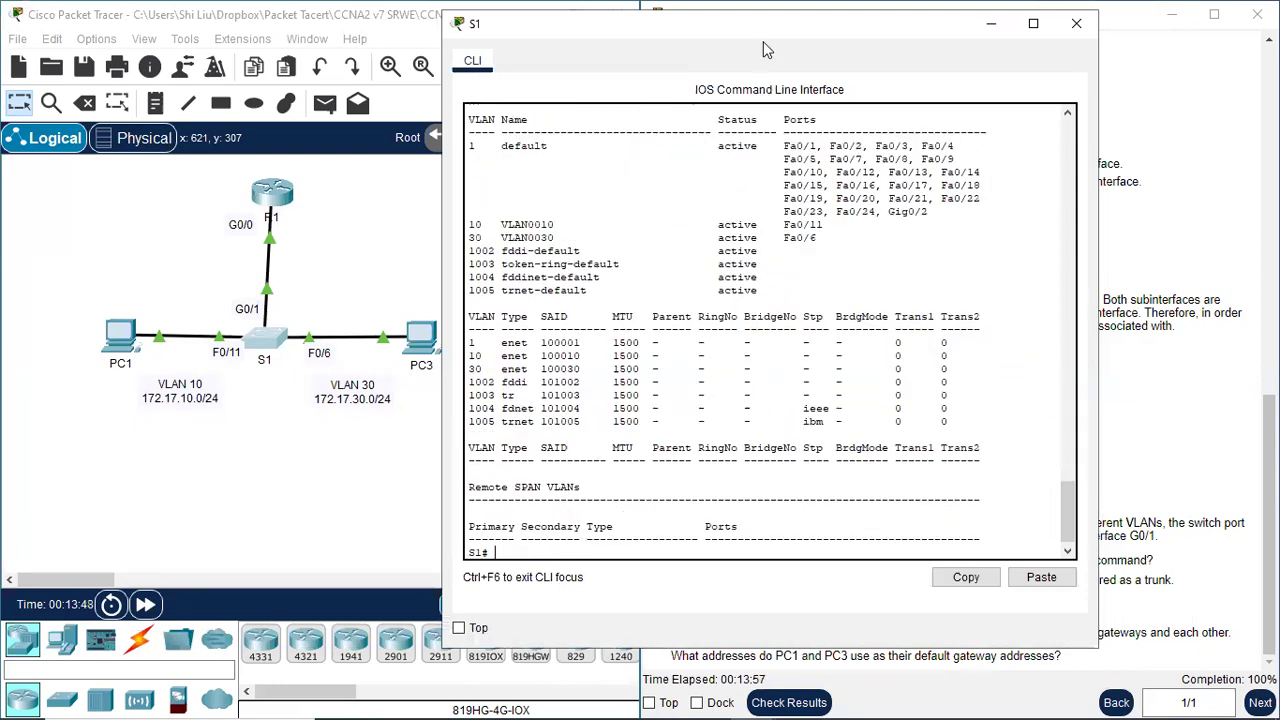
Run 'sh int trunk' on S1, confirm Gig0/1 is trunking with 802.1q, and close the console.
{"action": "left_click_drag", "start_coordinate": [738, 44], "coordinate": [301, 49]}
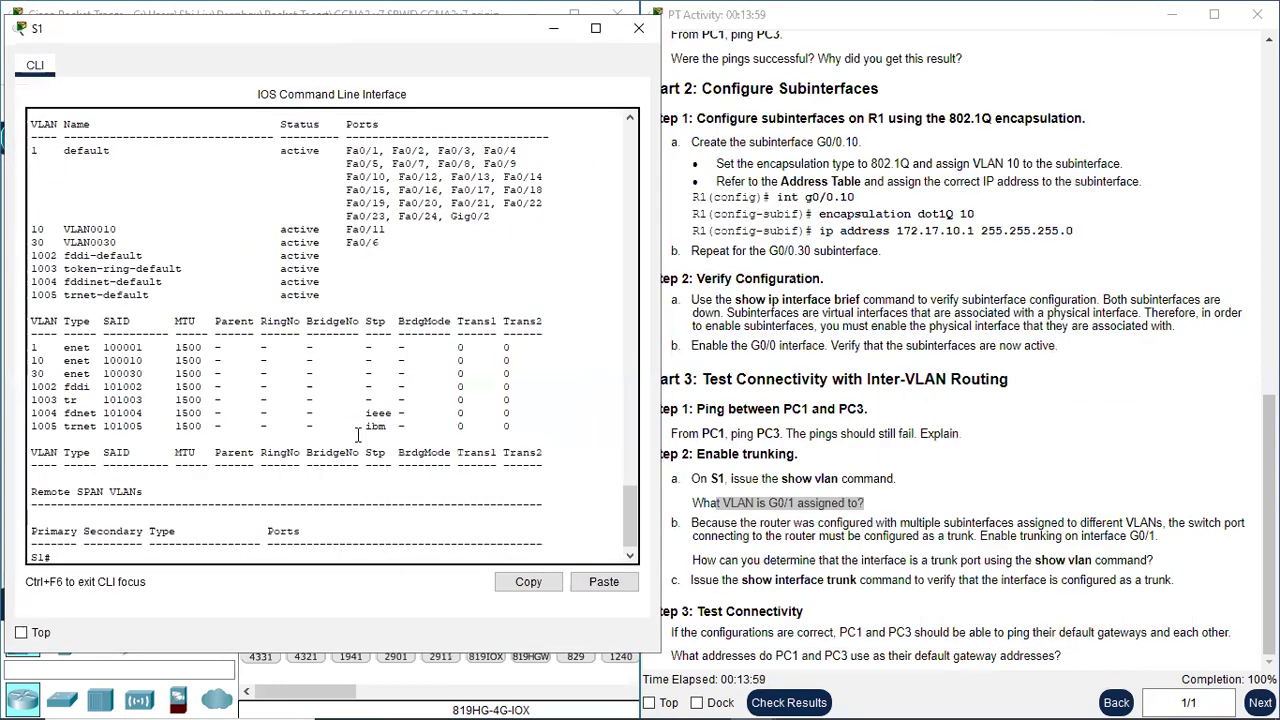
{"action": "key", "text": "Return"}
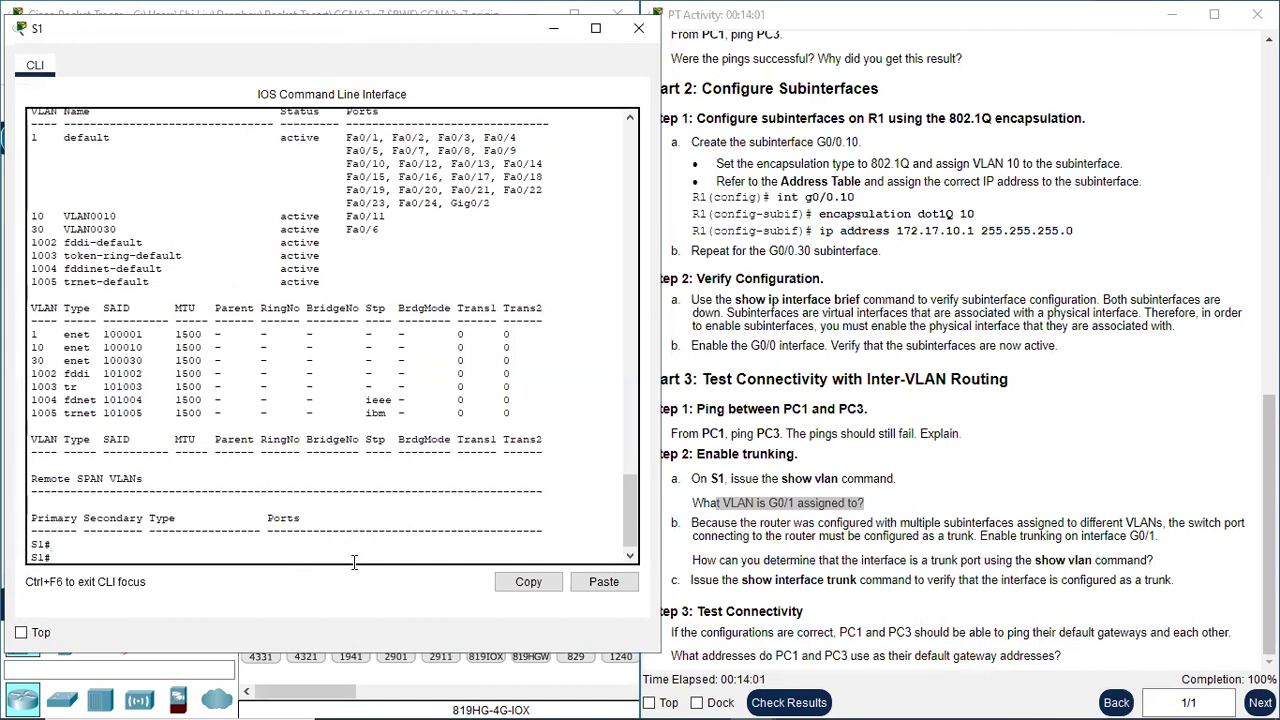
{"action": "key", "text": "Return"}
{"action": "key", "text": "Return"}
{"action": "type", "text": "sh int trunk"}
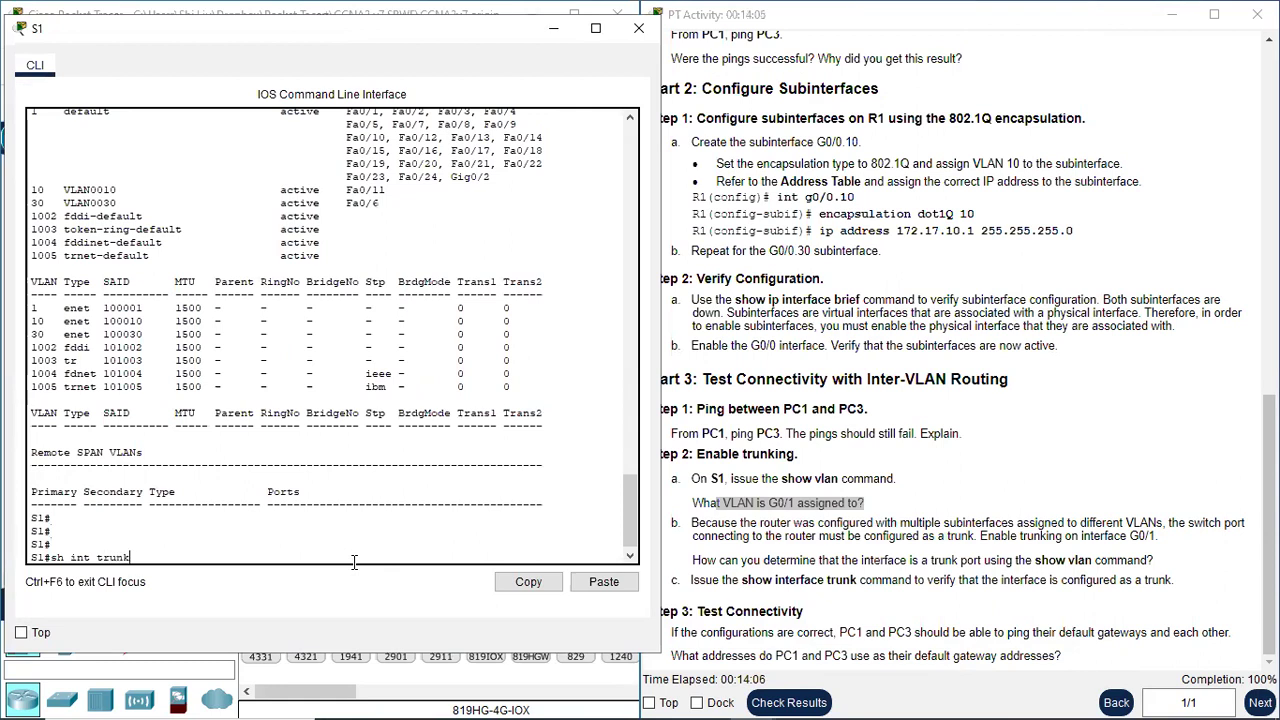
{"action": "key", "text": "Return"}
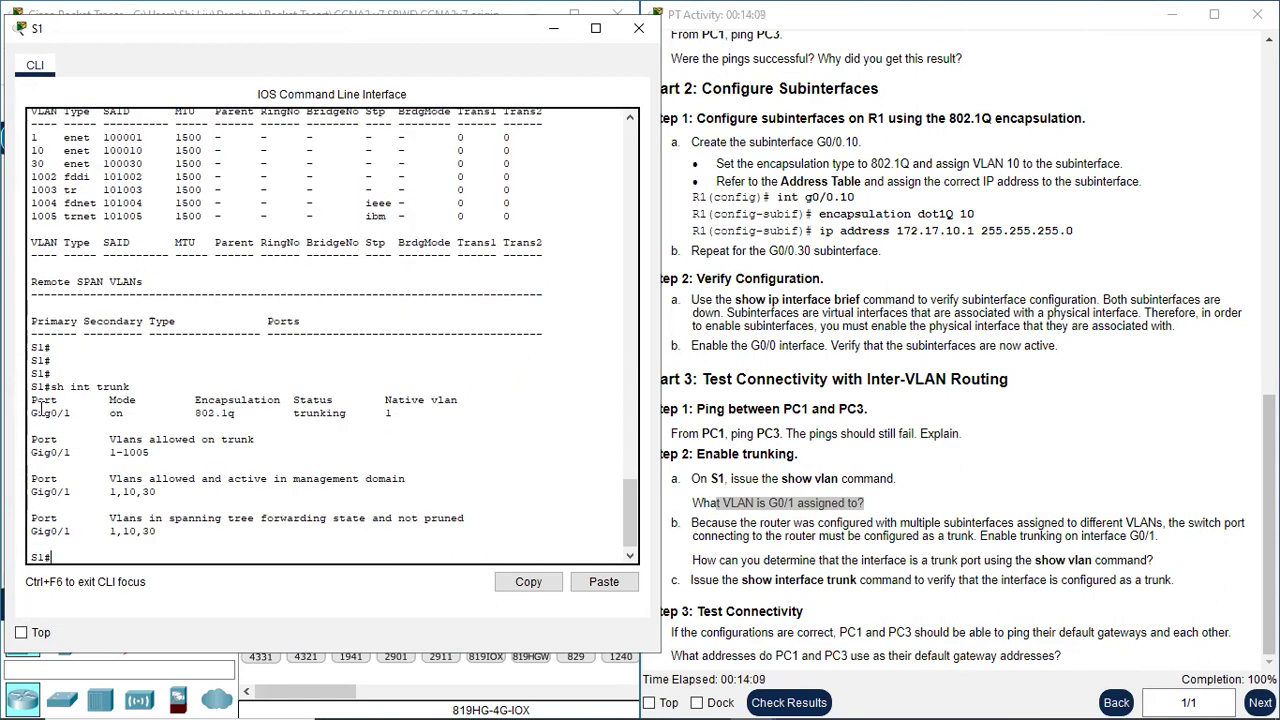
{"action": "left_click_drag", "start_coordinate": [36, 412], "coordinate": [72, 412]}
{"action": "left_click_drag", "start_coordinate": [293, 412], "coordinate": [352, 412]}
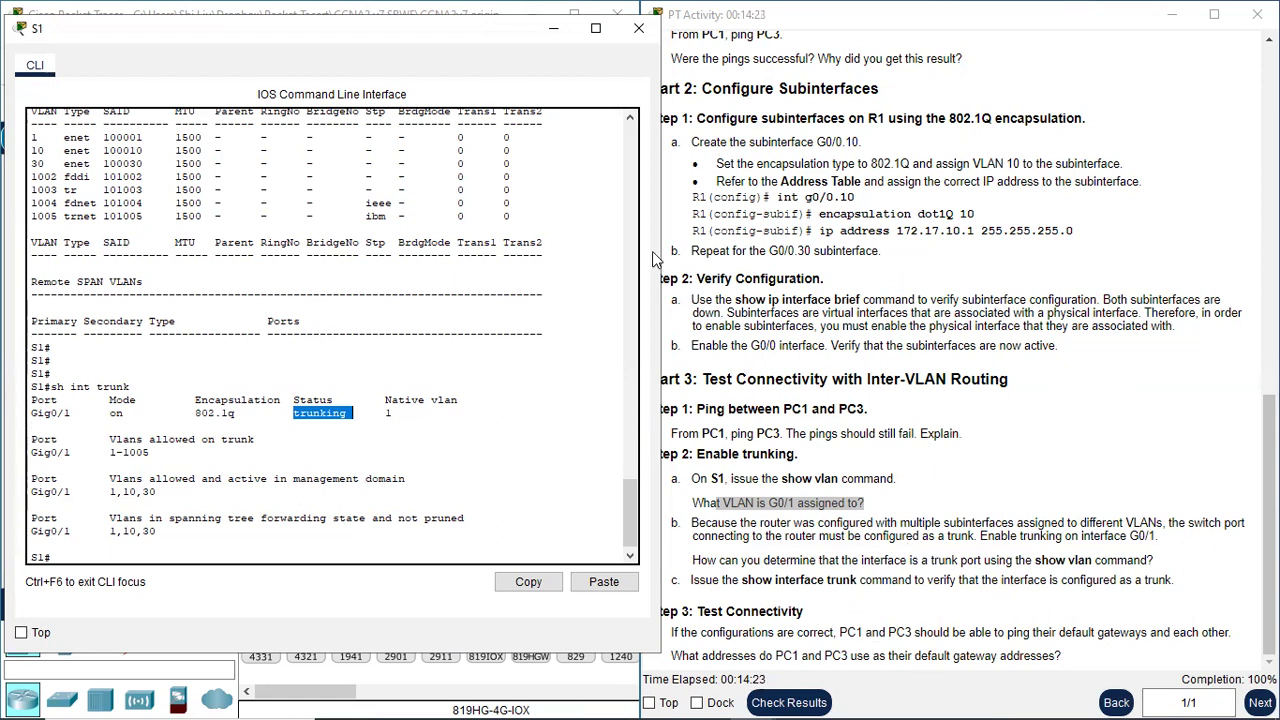
{"action": "left_click", "coordinate": [638, 28]}
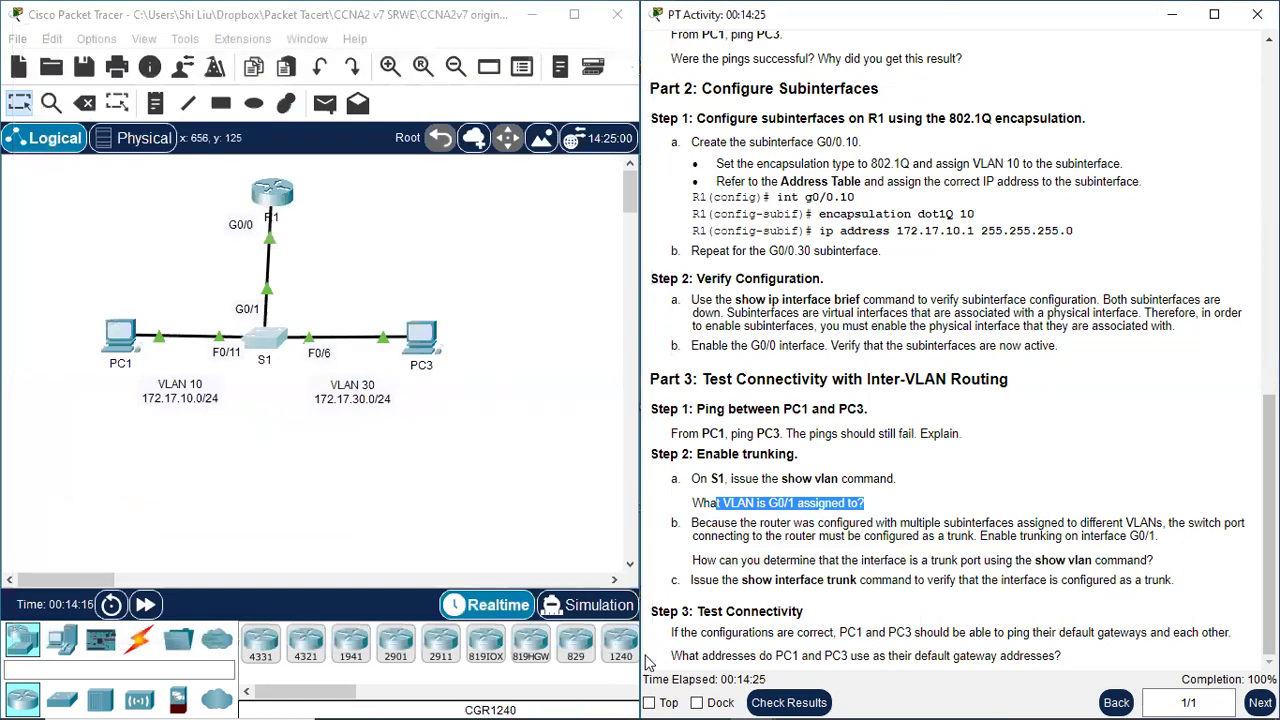
From PC1's command prompt, re-run 'ping 172.17.30.10', getting 3 of 4 replies.
{"action": "left_click", "coordinate": [120, 335]}
{"action": "left_click", "coordinate": [718, 161]}
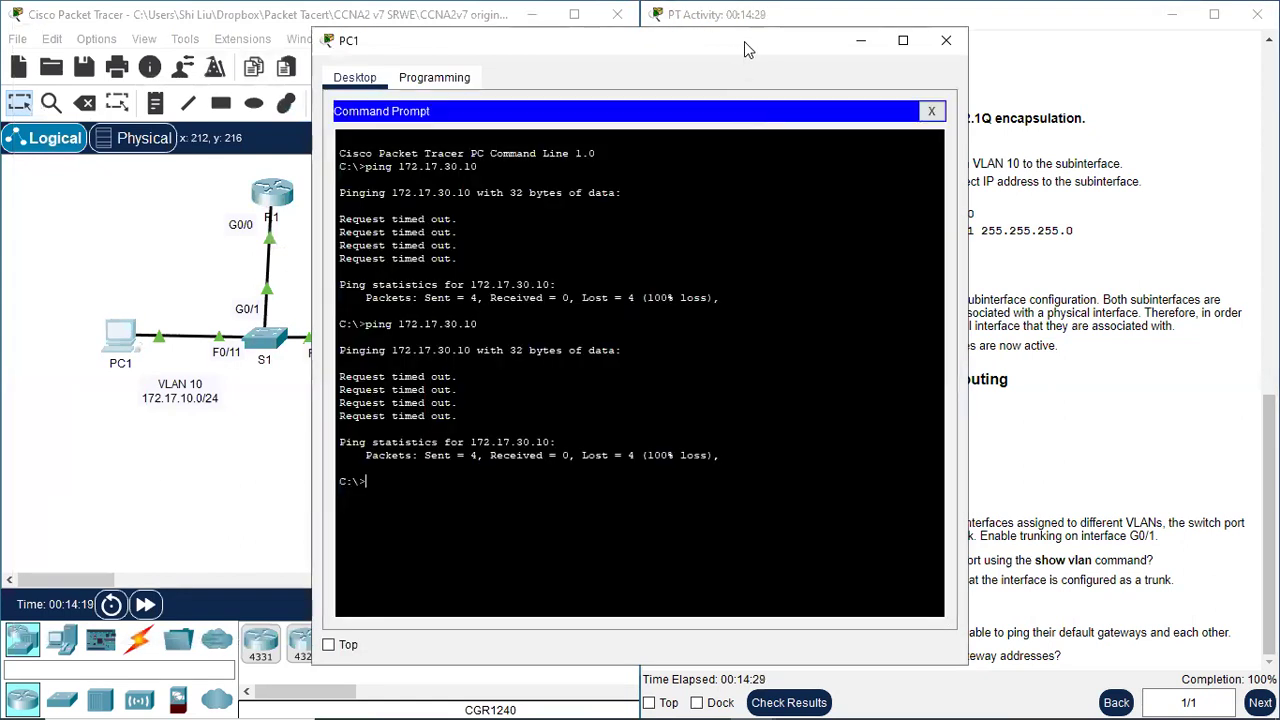
{"action": "left_click_drag", "start_coordinate": [744, 41], "coordinate": [786, 35]}
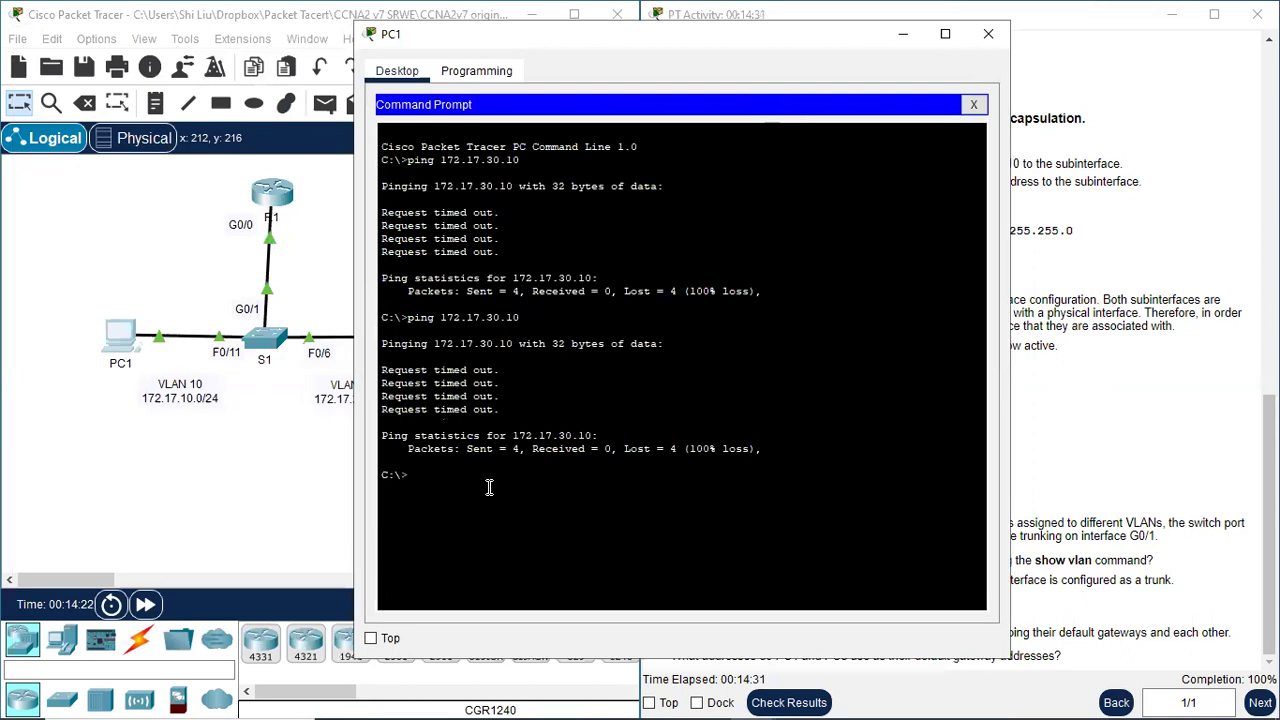
{"action": "key", "text": "Up"}
{"action": "key", "text": "Return"}
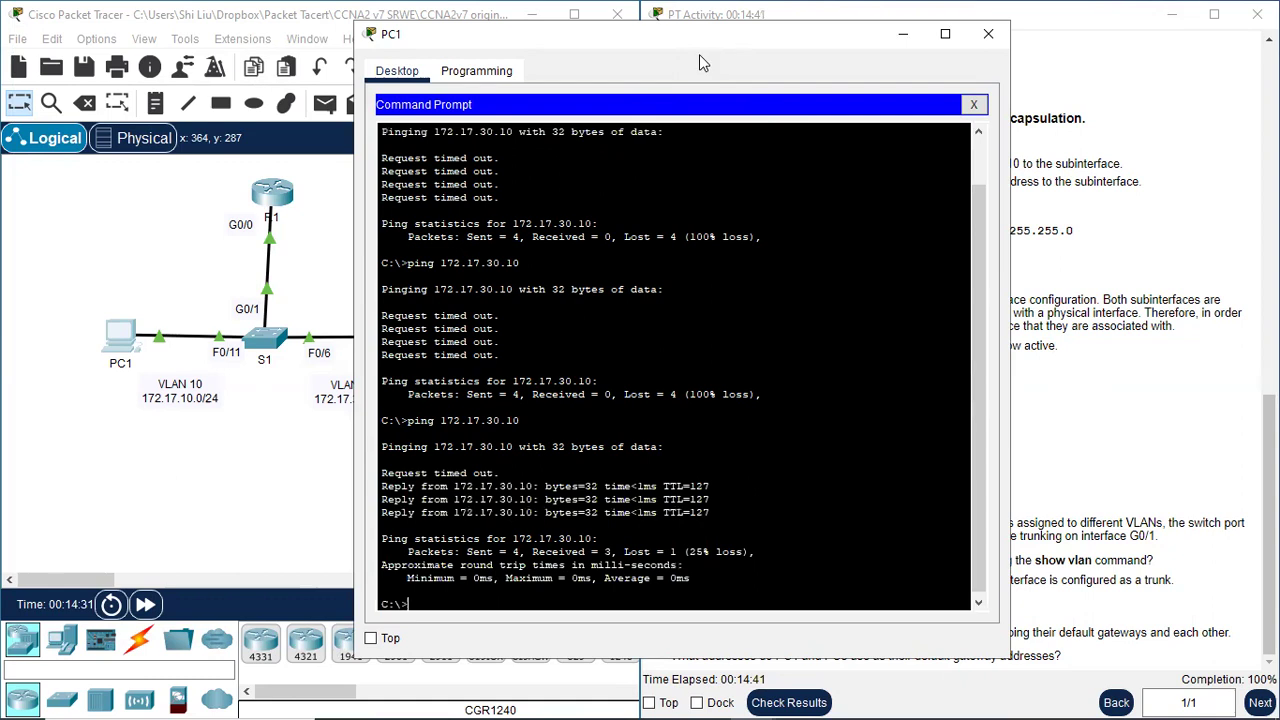
{"action": "left_click_drag", "start_coordinate": [699, 54], "coordinate": [311, 82]}
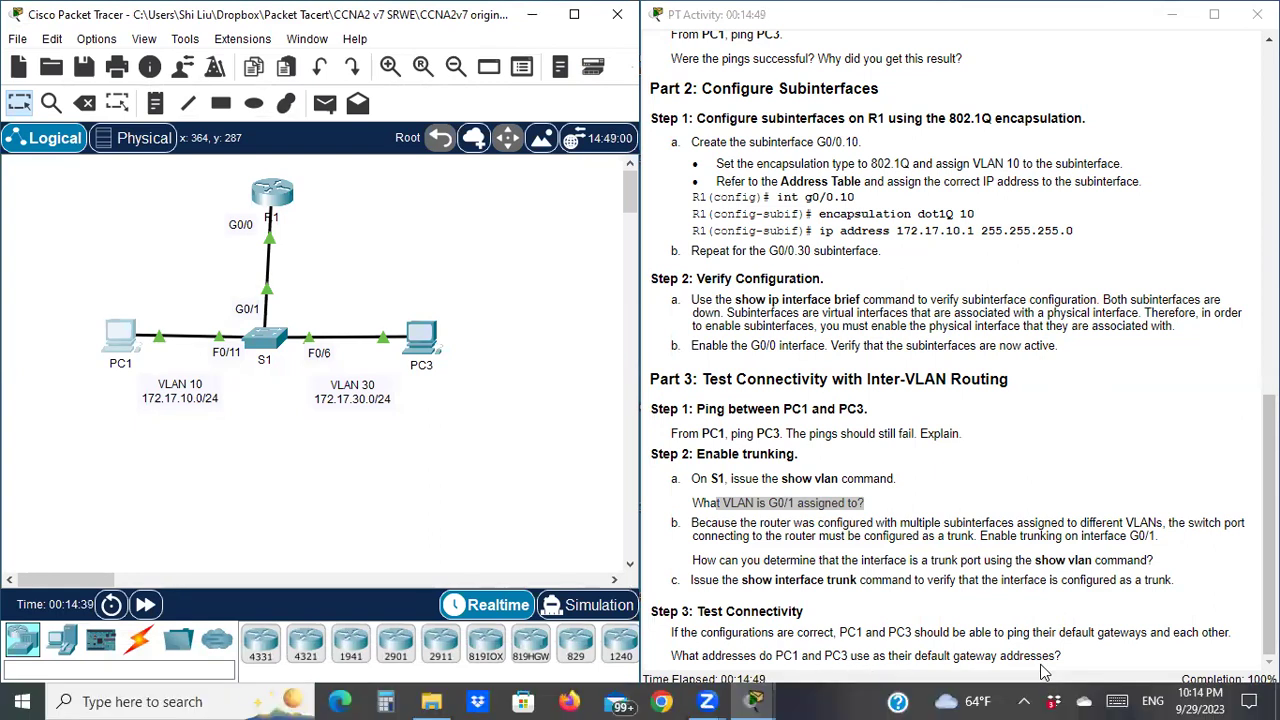
Scroll the activity instructions back to the top, showing the lab title and addressing table.
{"action": "scroll", "coordinate": [1040, 570], "scroll_direction": "up", "scroll_amount": 15}
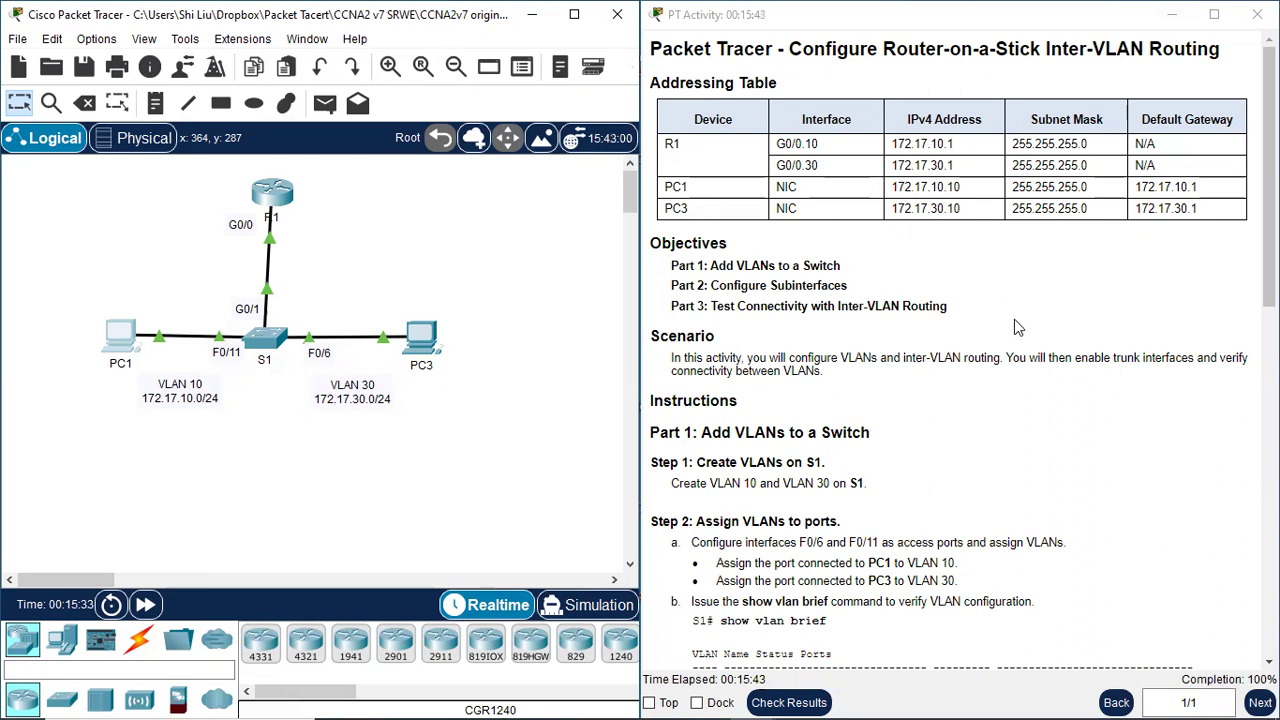
{"action": "scroll", "coordinate": [1000, 480], "scroll_direction": "down", "scroll_amount": 5}
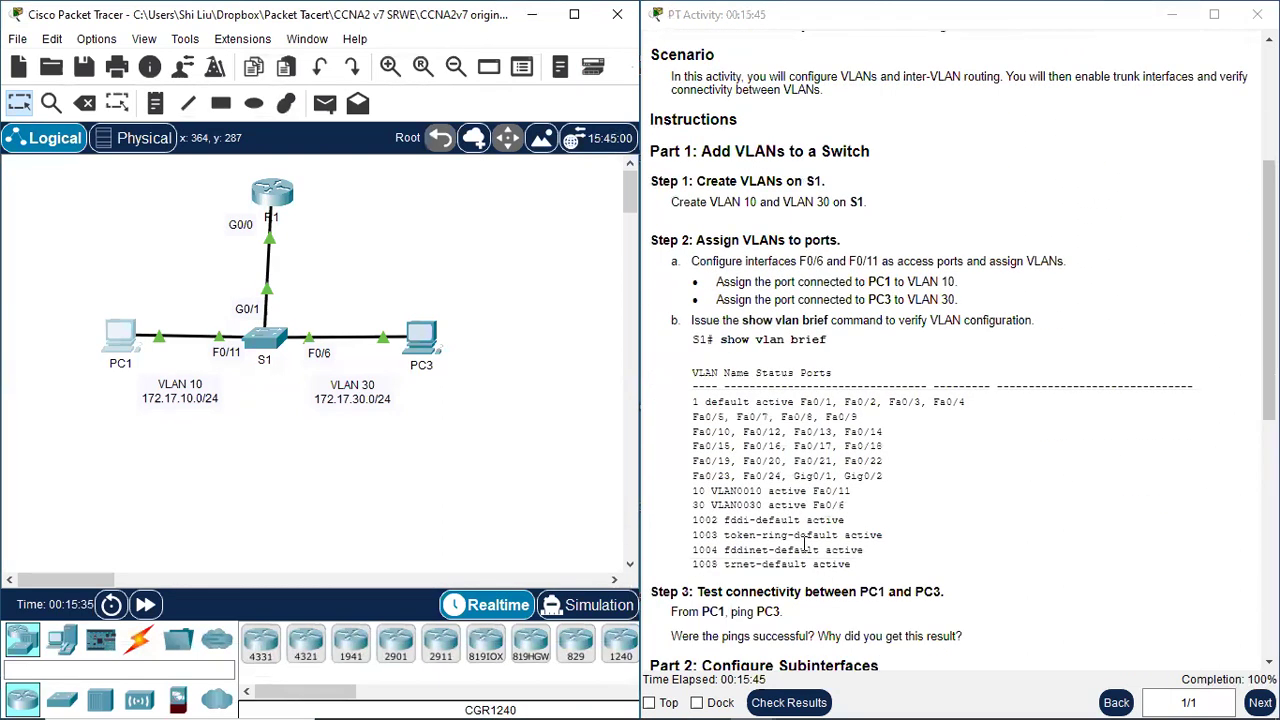
{"action": "scroll", "coordinate": [875, 505], "scroll_direction": "up", "scroll_amount": 5}
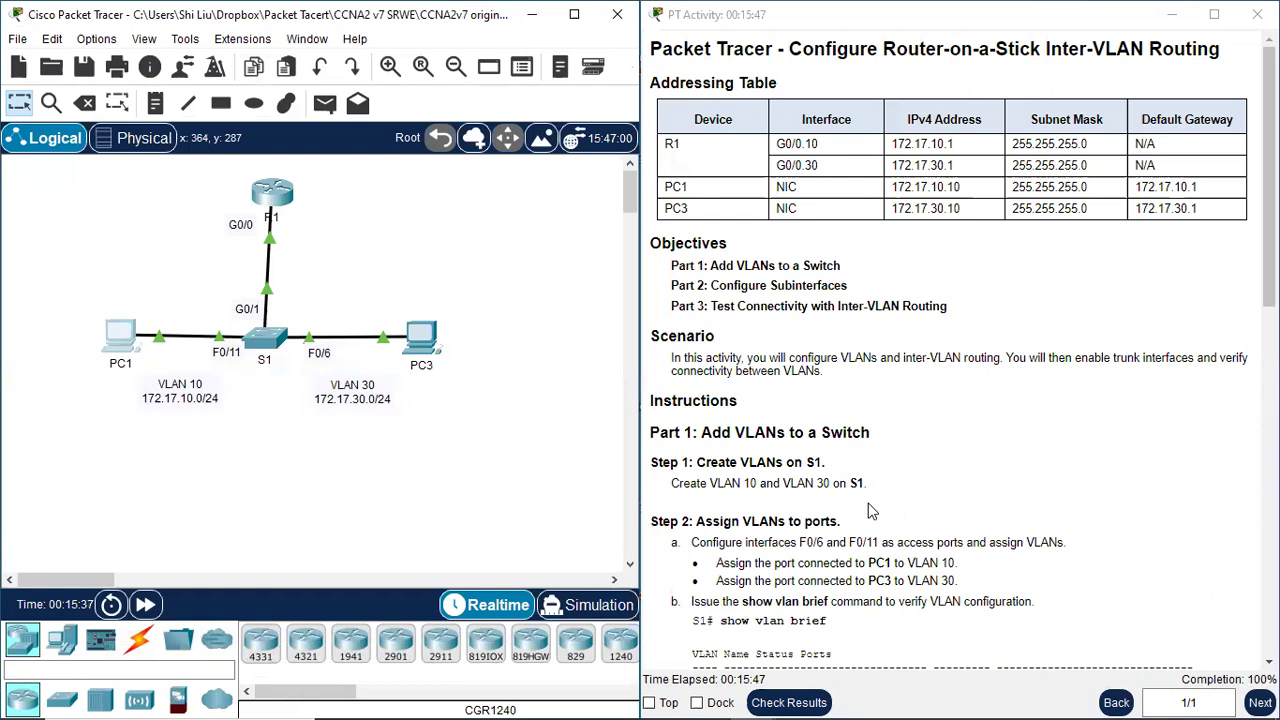